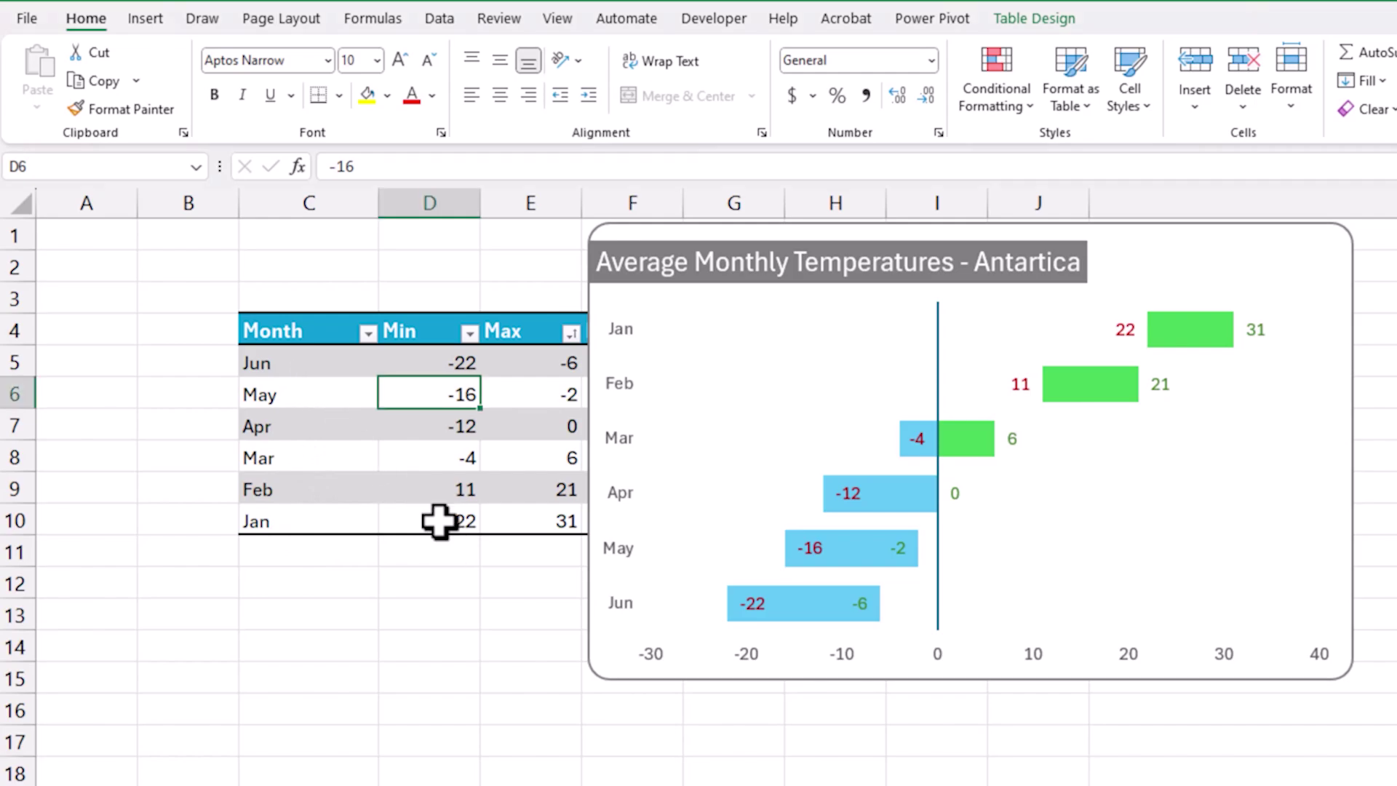
Check the finished chart's values, such as the Jan maximum of 31, before viewing the raw data.
click(522, 520)
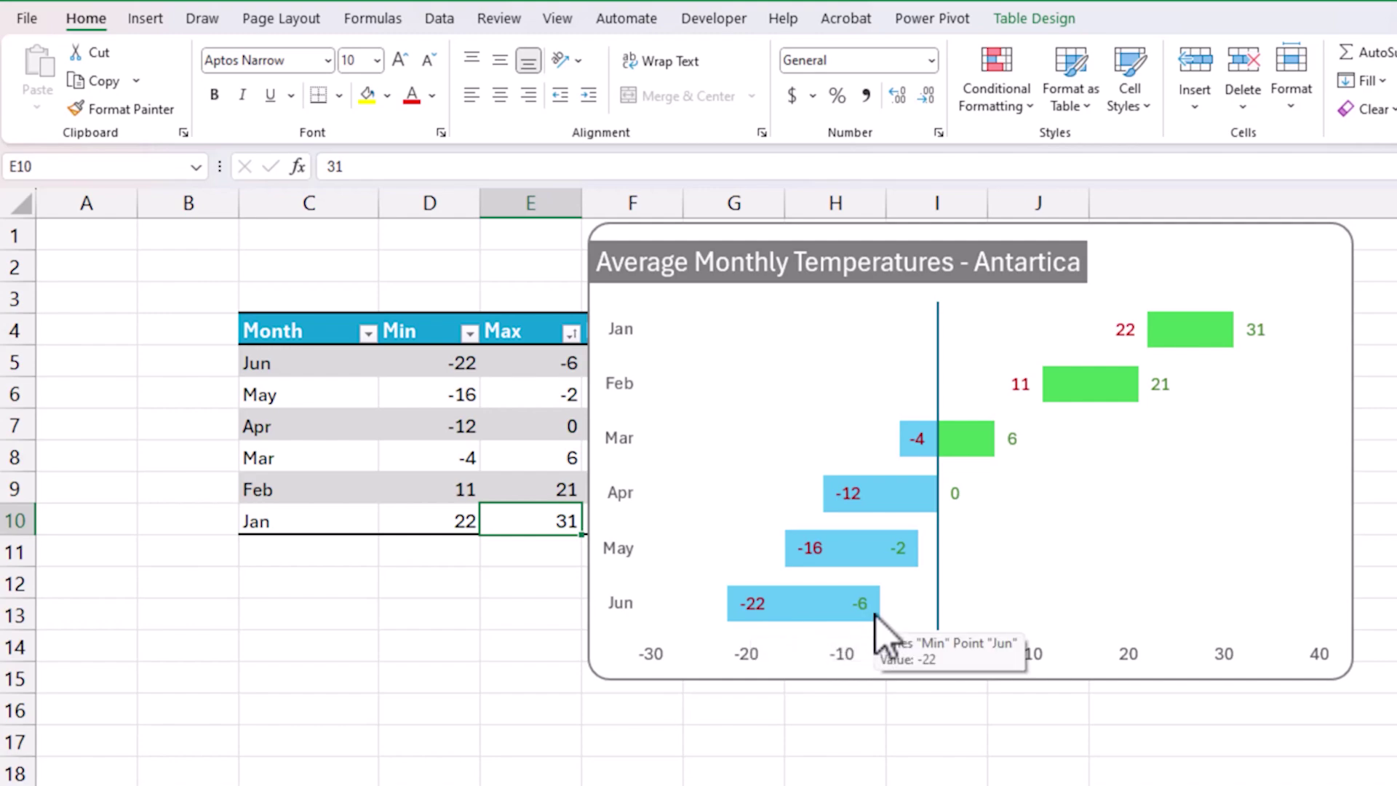
mouse_move(781, 622)
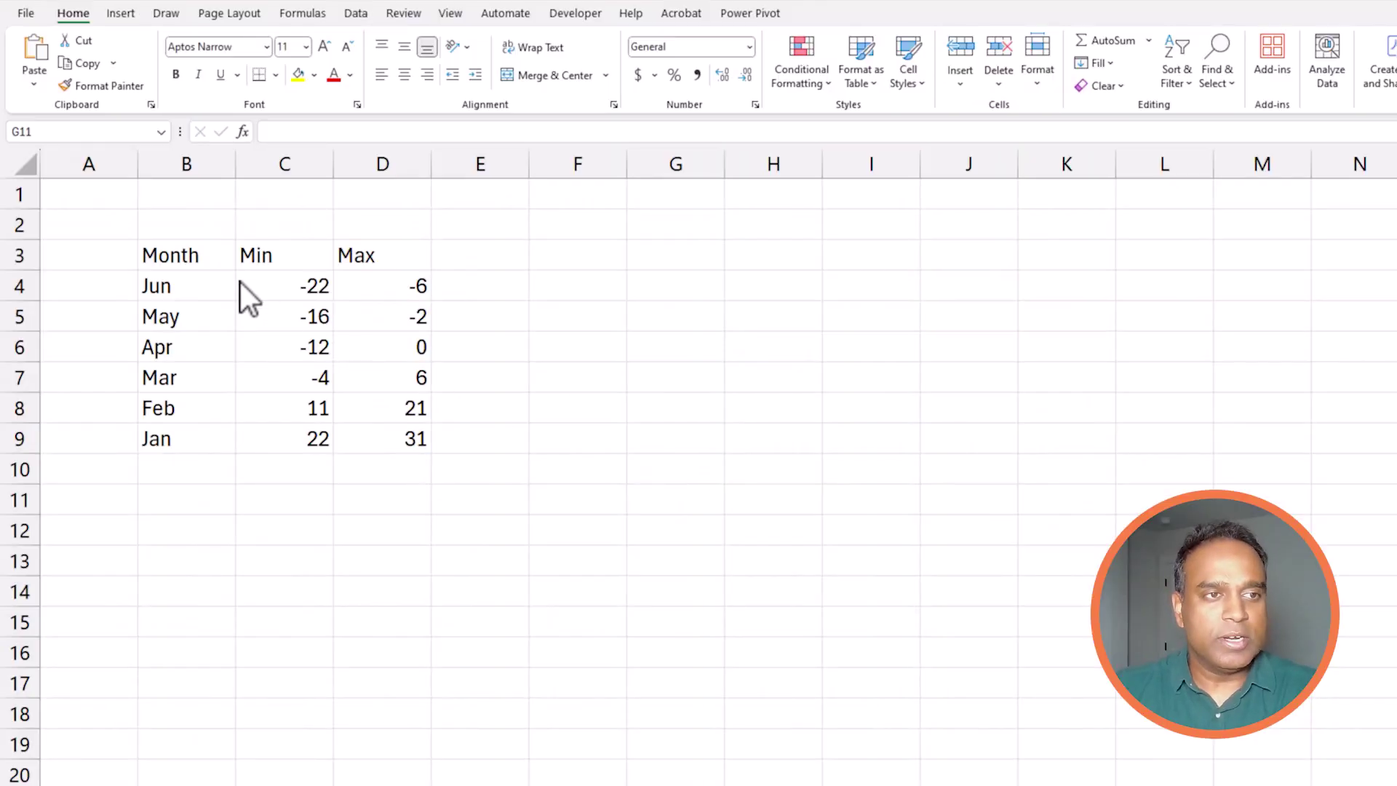
Convert the Month, Min and Max range B3:D9 into a table with headers, then select it.
drag(188, 264, 353, 440)
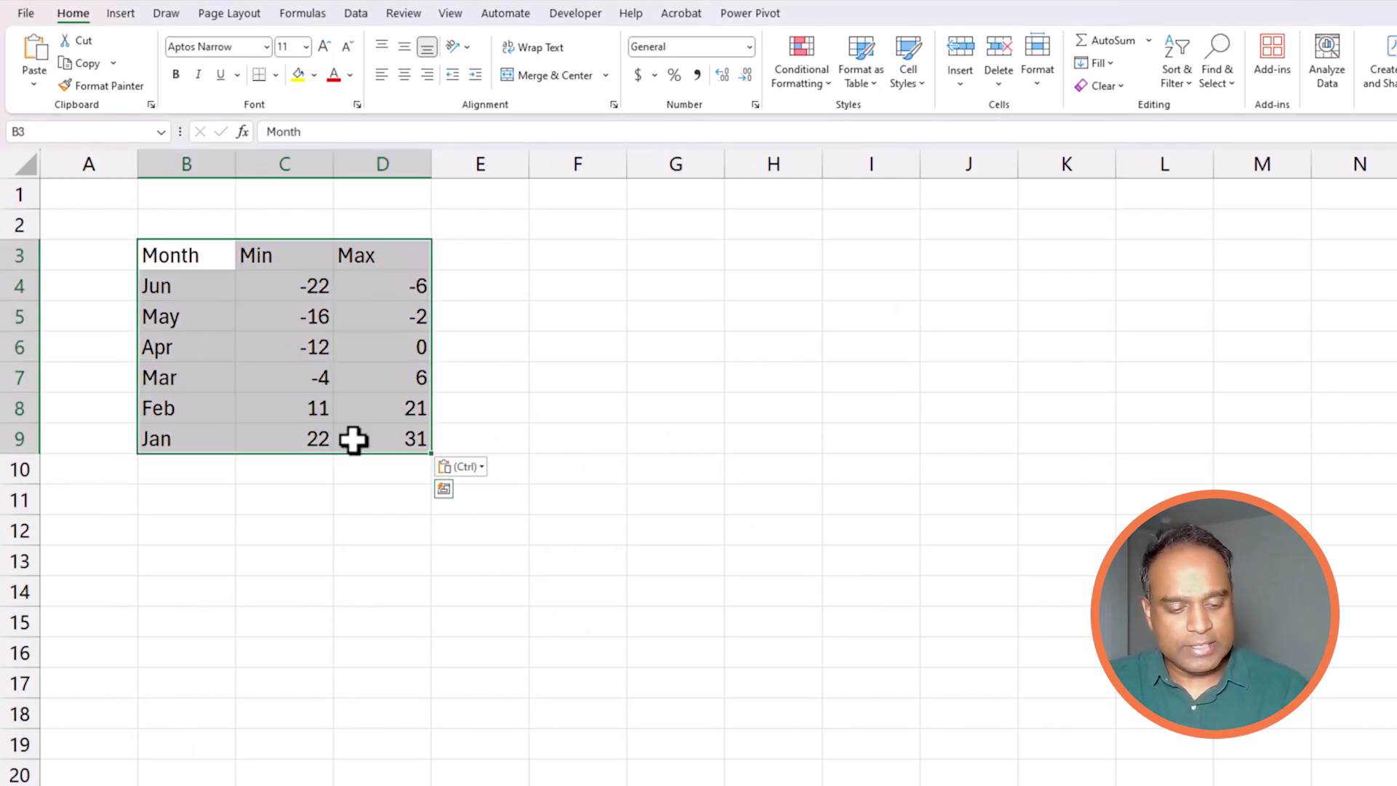
key(ctrl+t)
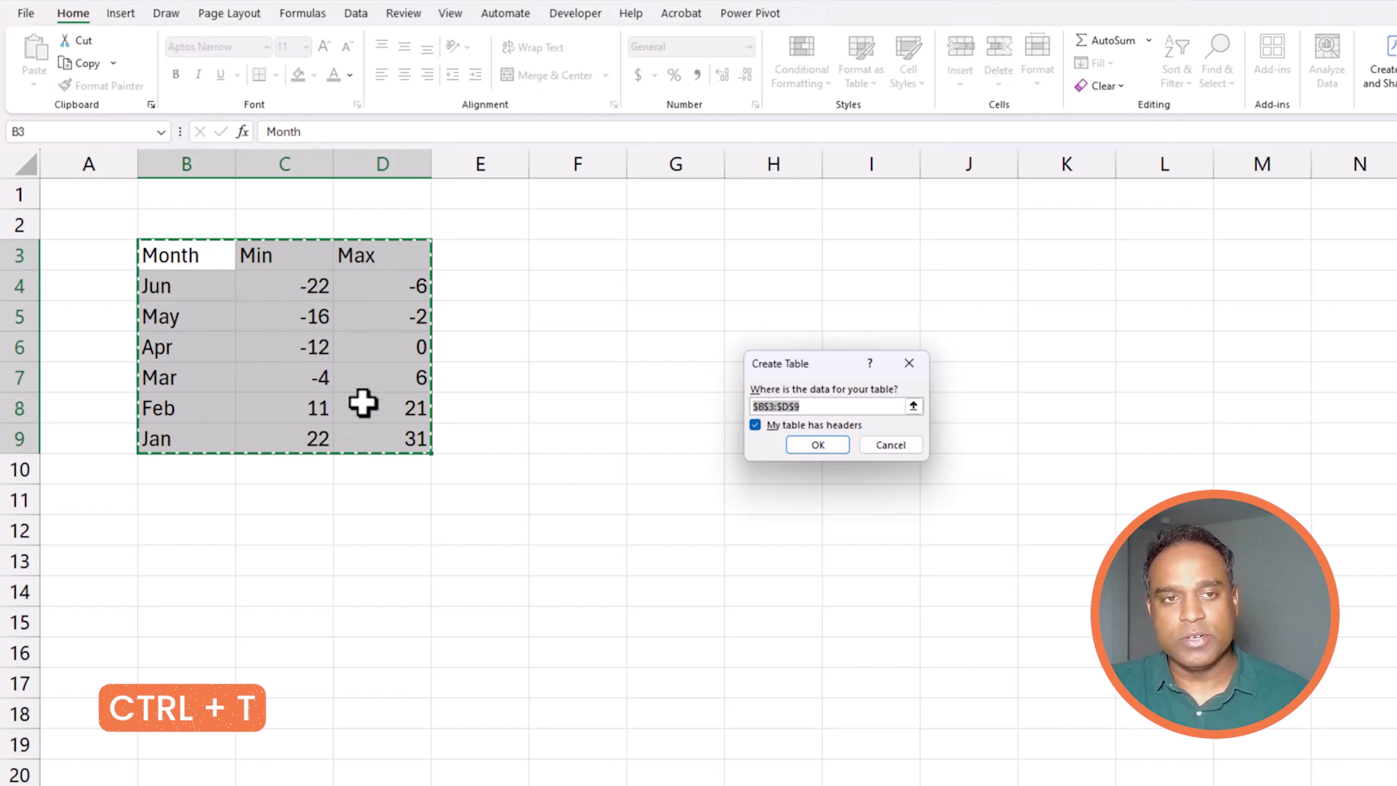
key(Return)
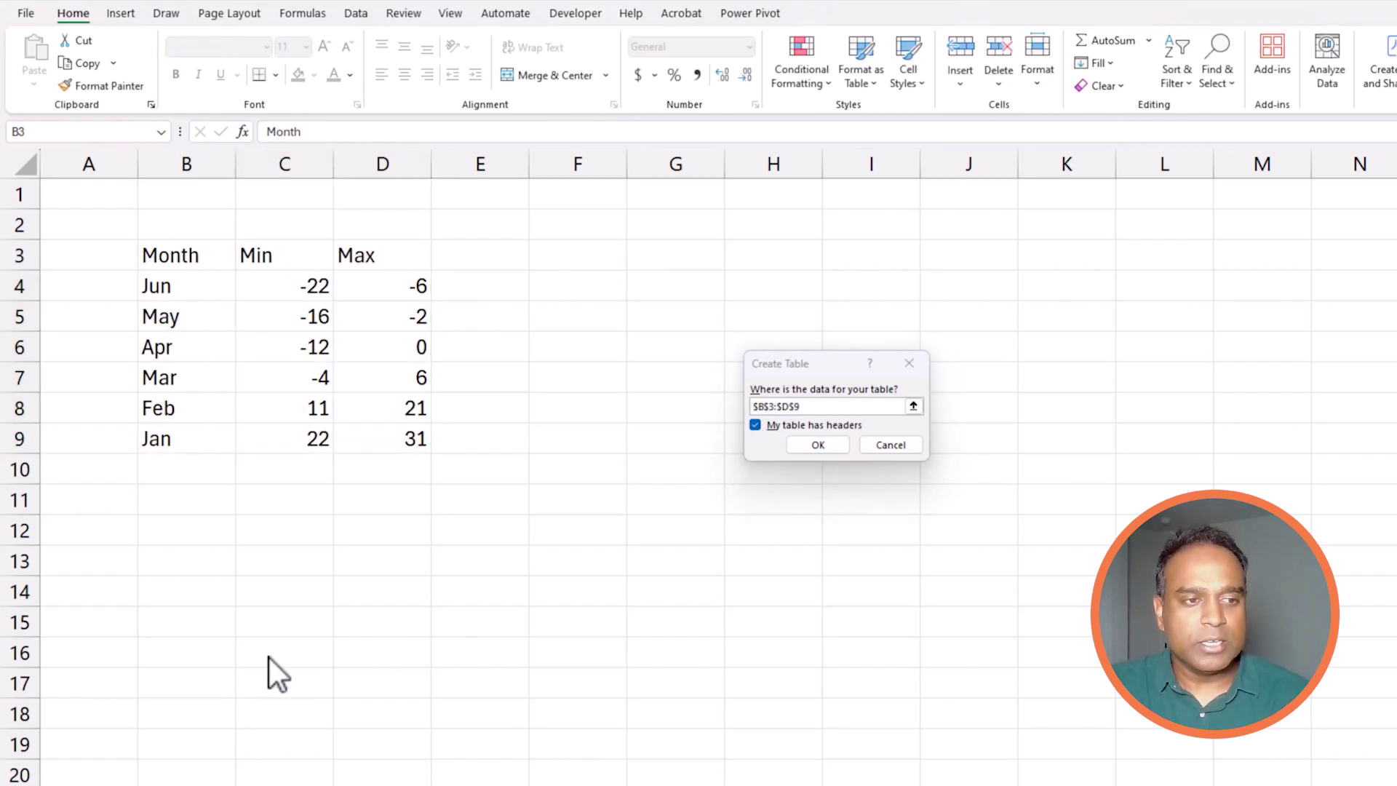
click(808, 445)
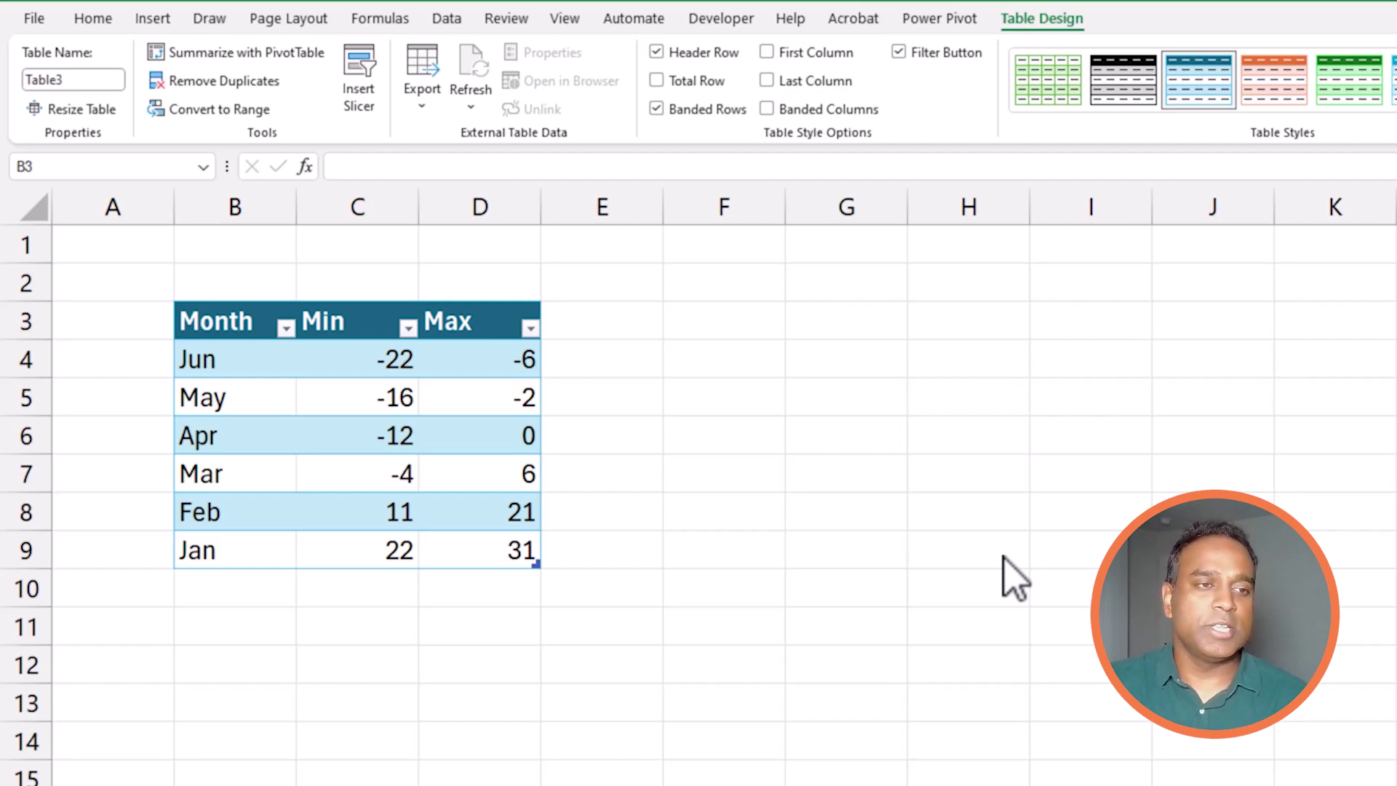
key(ctrl+a)
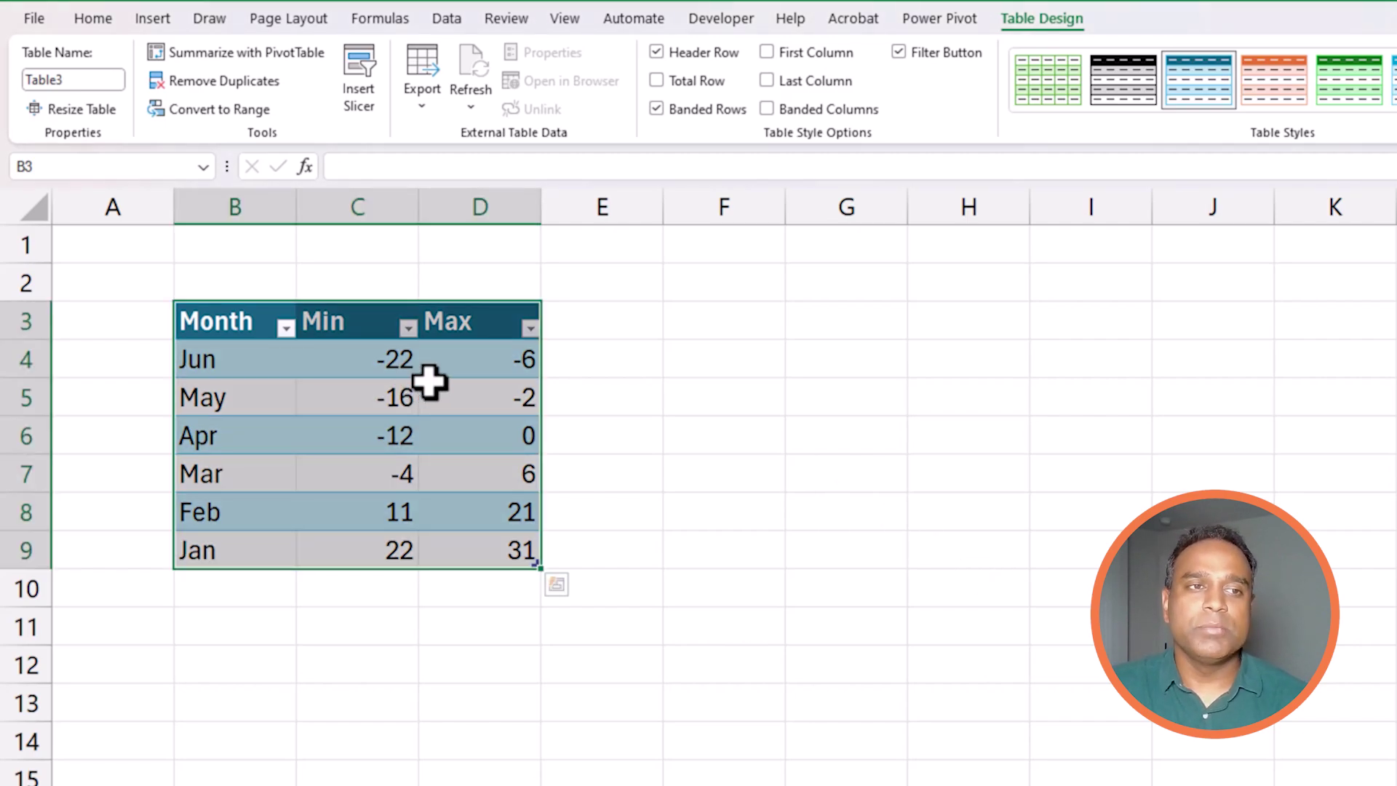
Insert a clustered bar chart of the table and move it up beside the data.
drag(240, 321, 462, 547)
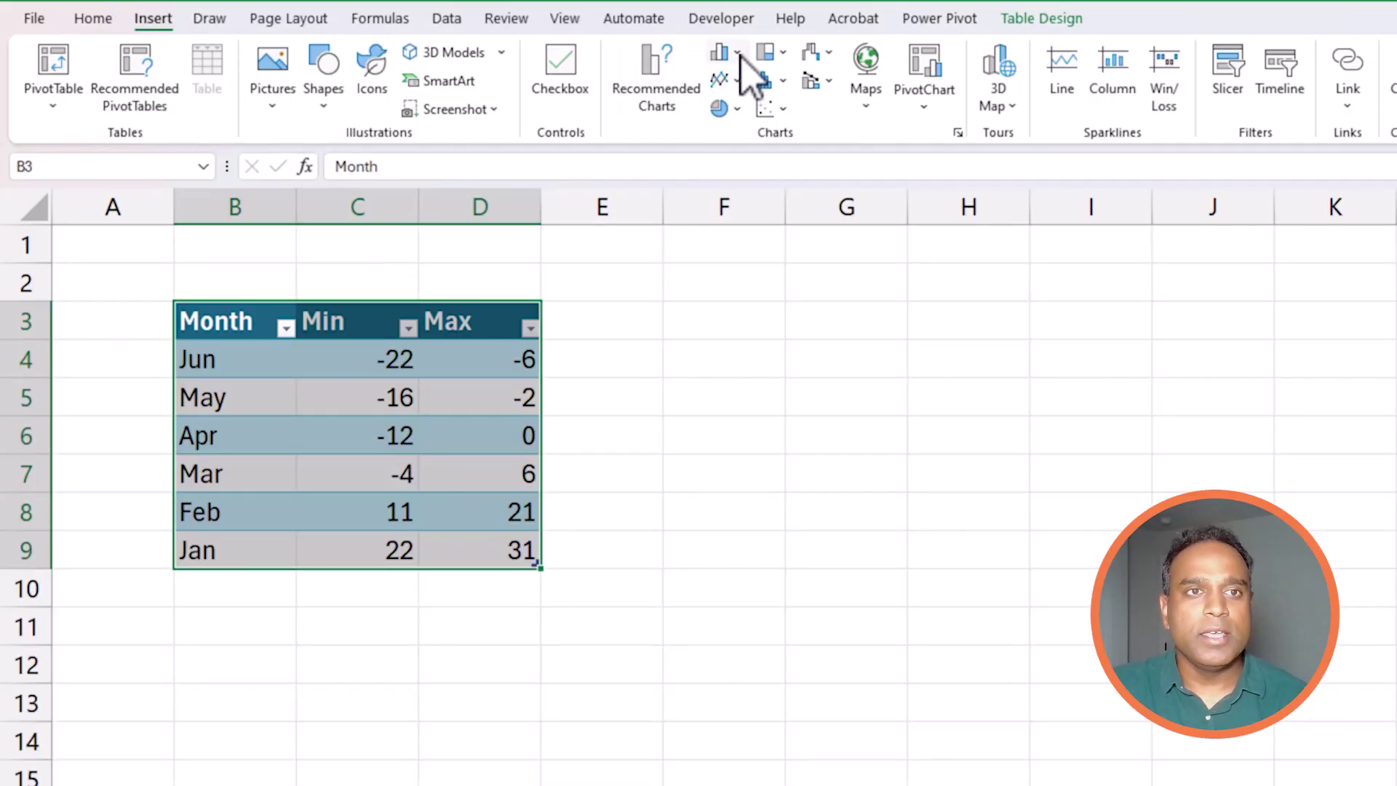
click(739, 54)
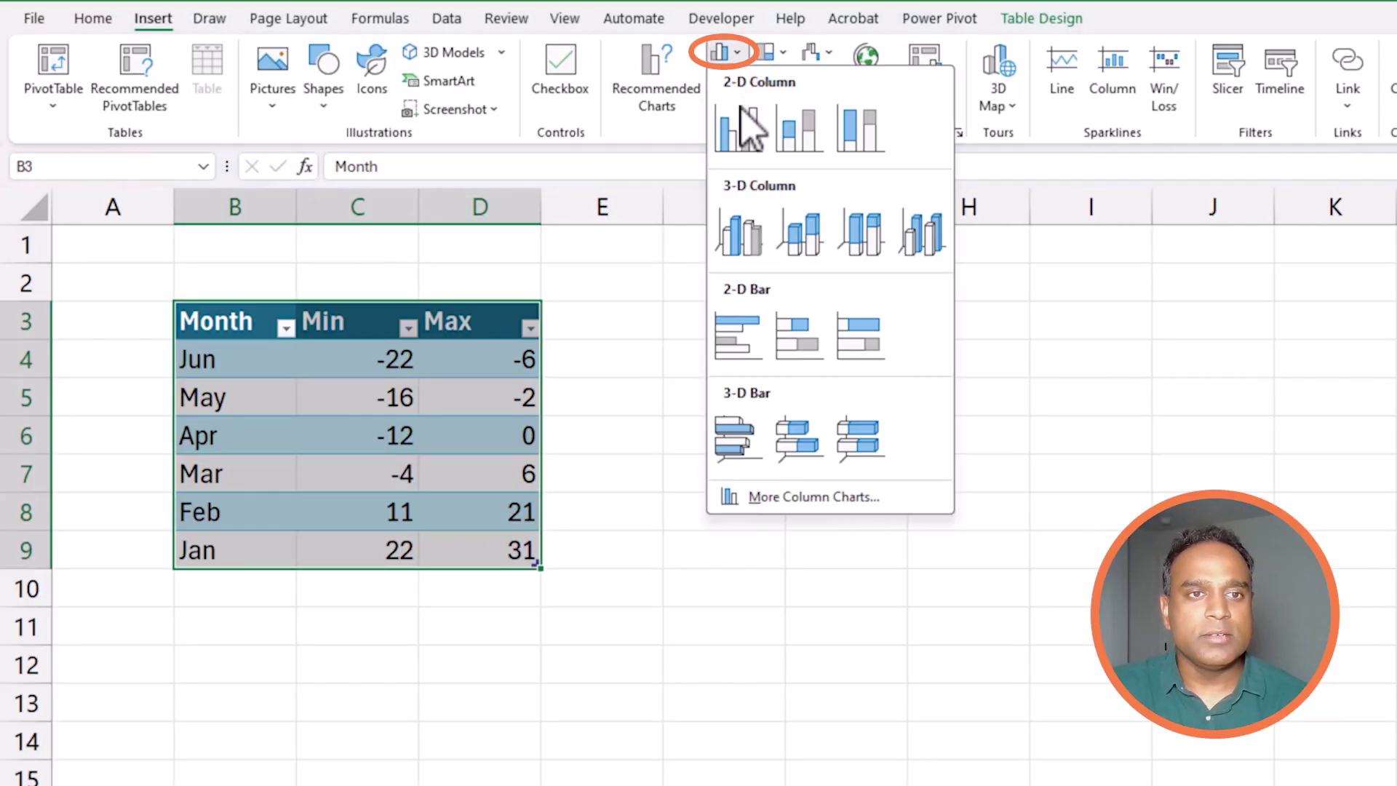
click(763, 346)
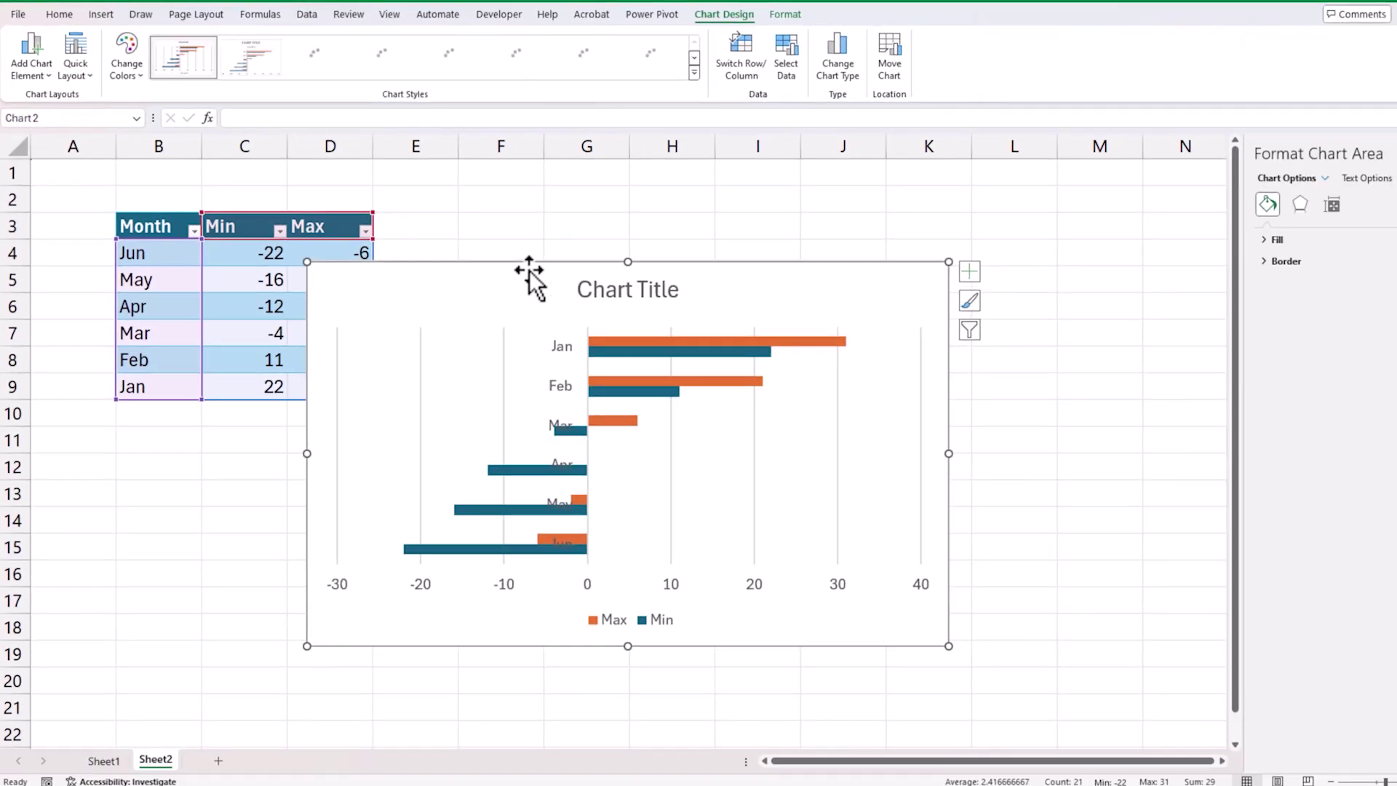
drag(783, 394, 897, 280)
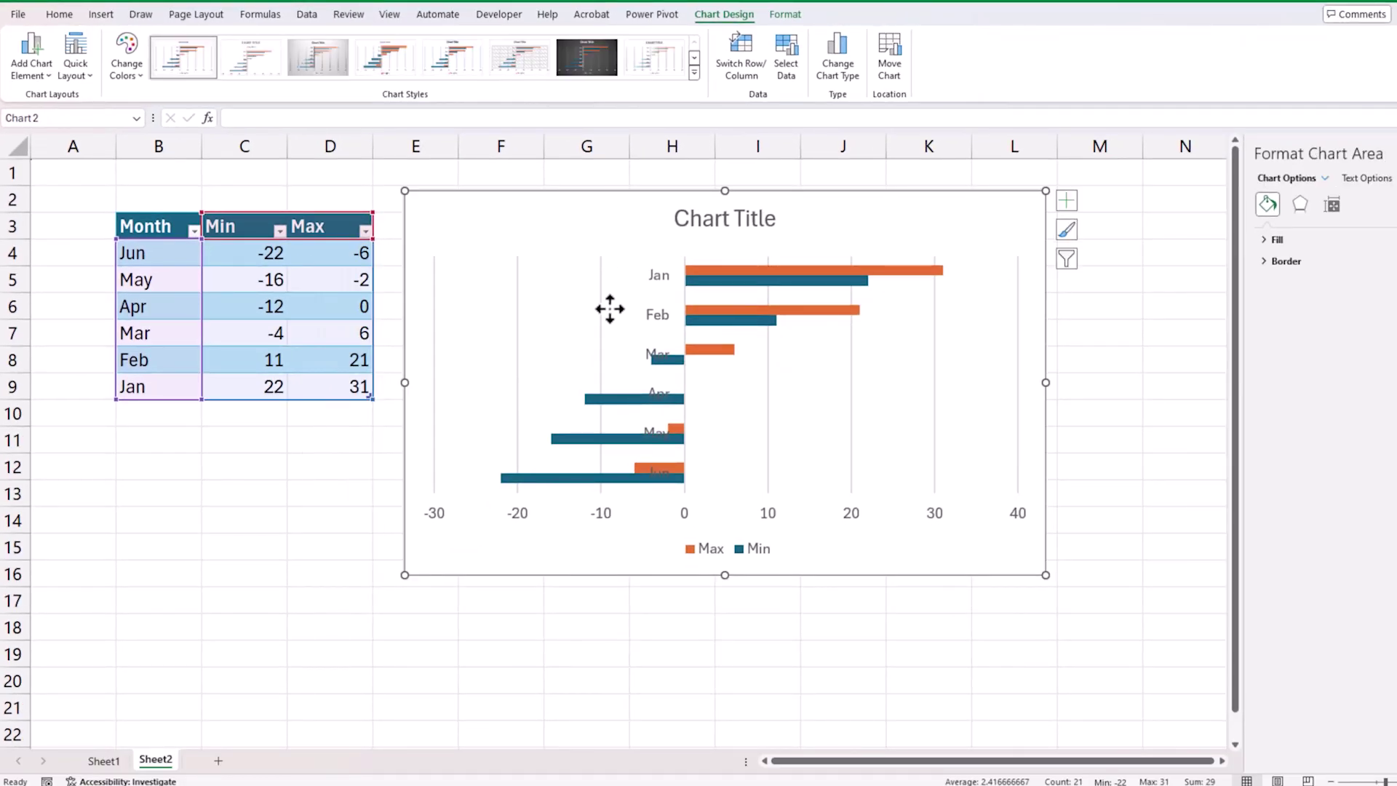
Set the month axis label position to Low.
right_click(661, 282)
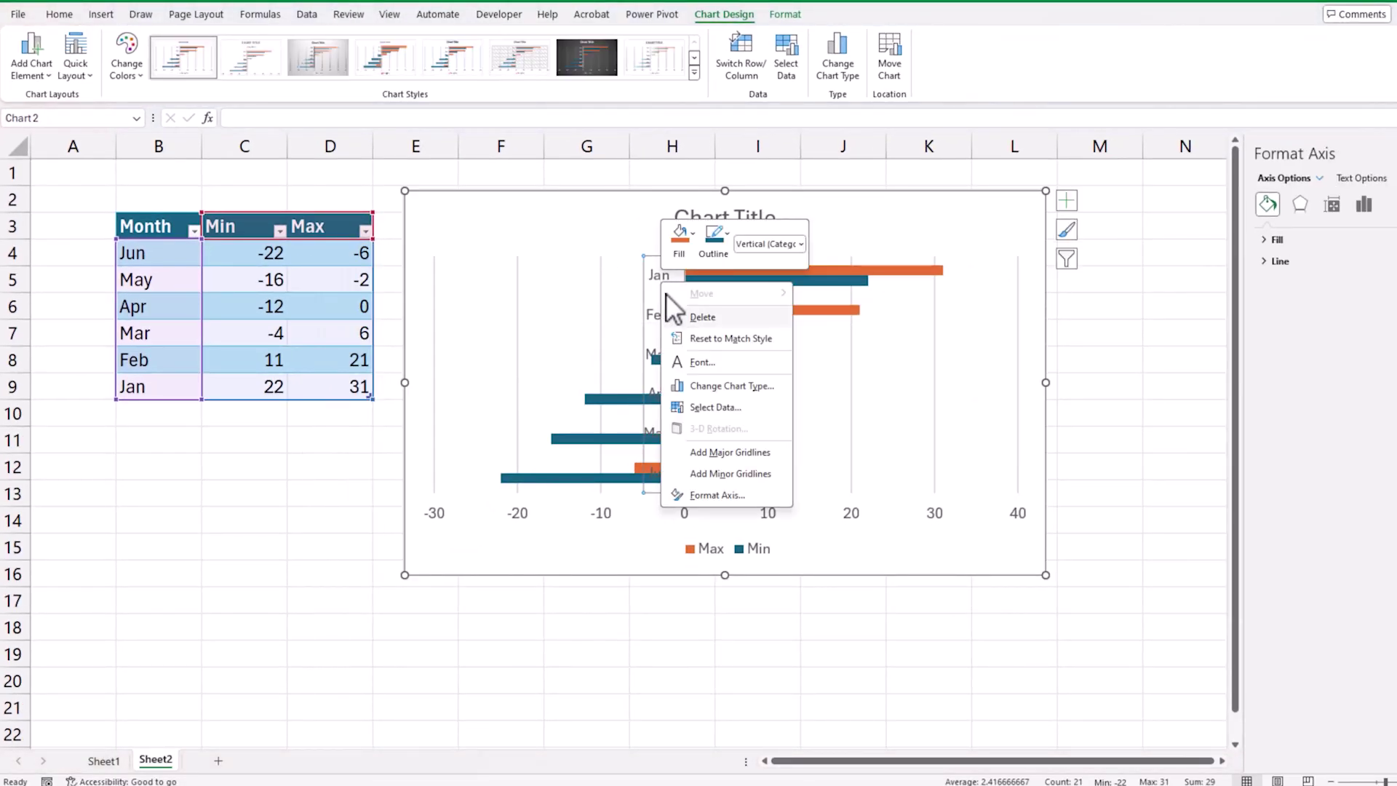
click(705, 496)
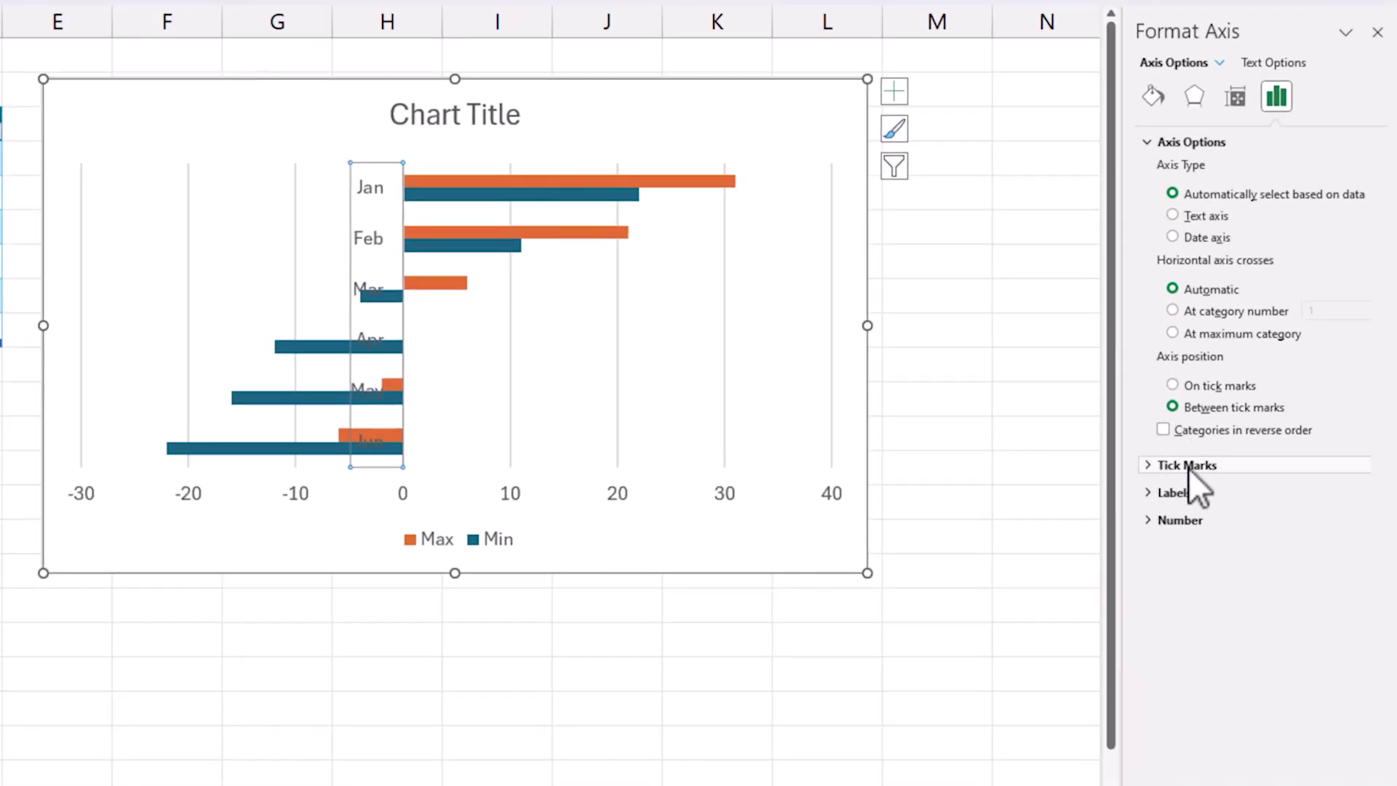
click(1186, 494)
click(1317, 618)
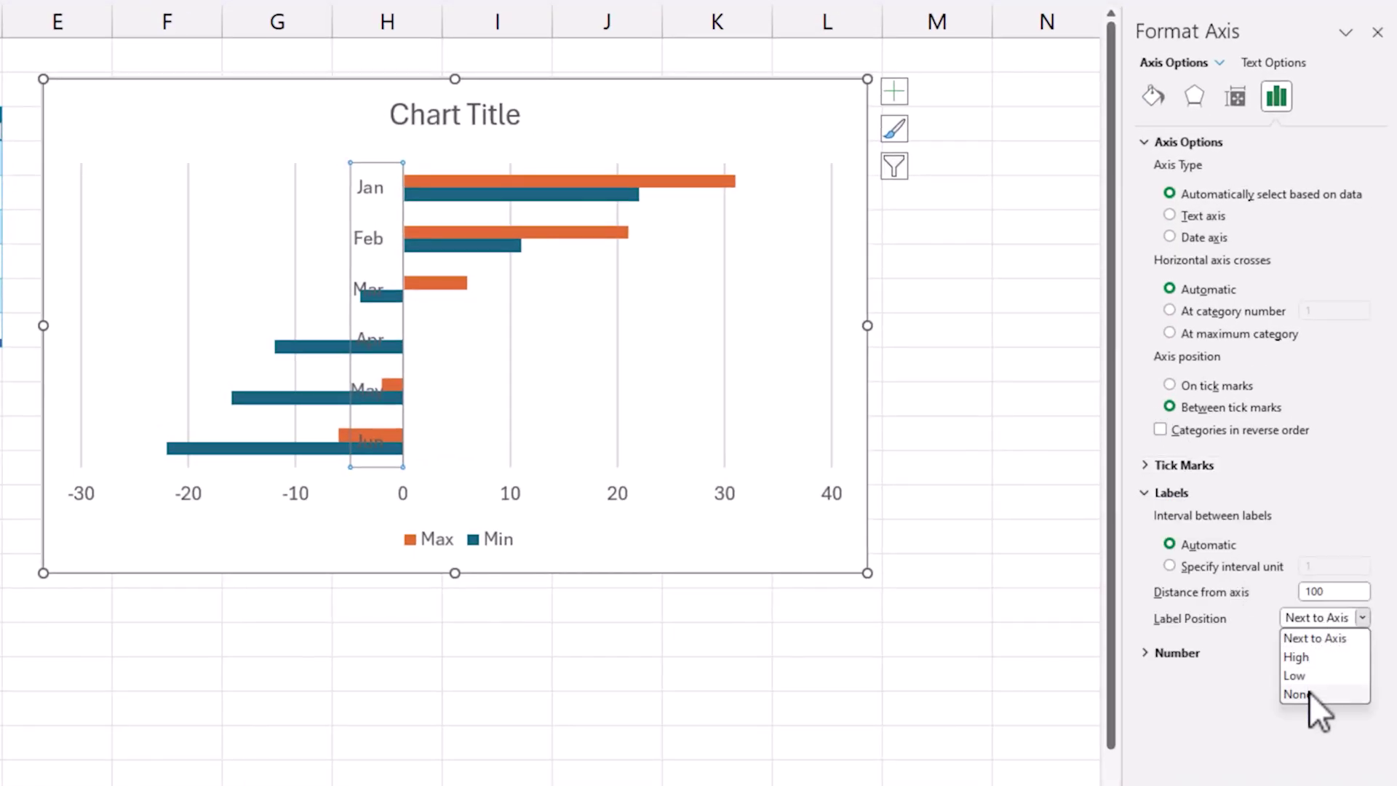
click(1303, 675)
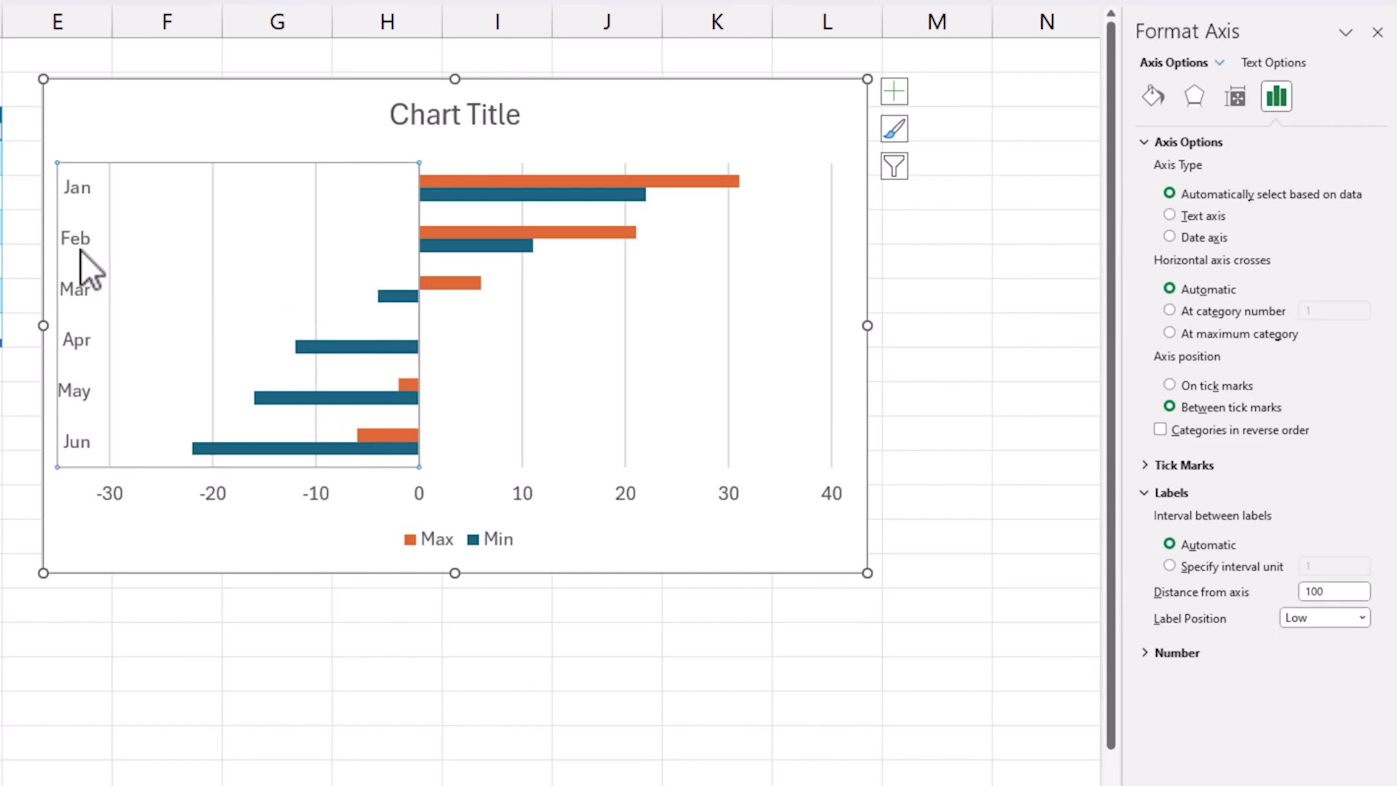
Dismiss the Max series menu, close the formatting pane and reselect the chart.
right_click(500, 185)
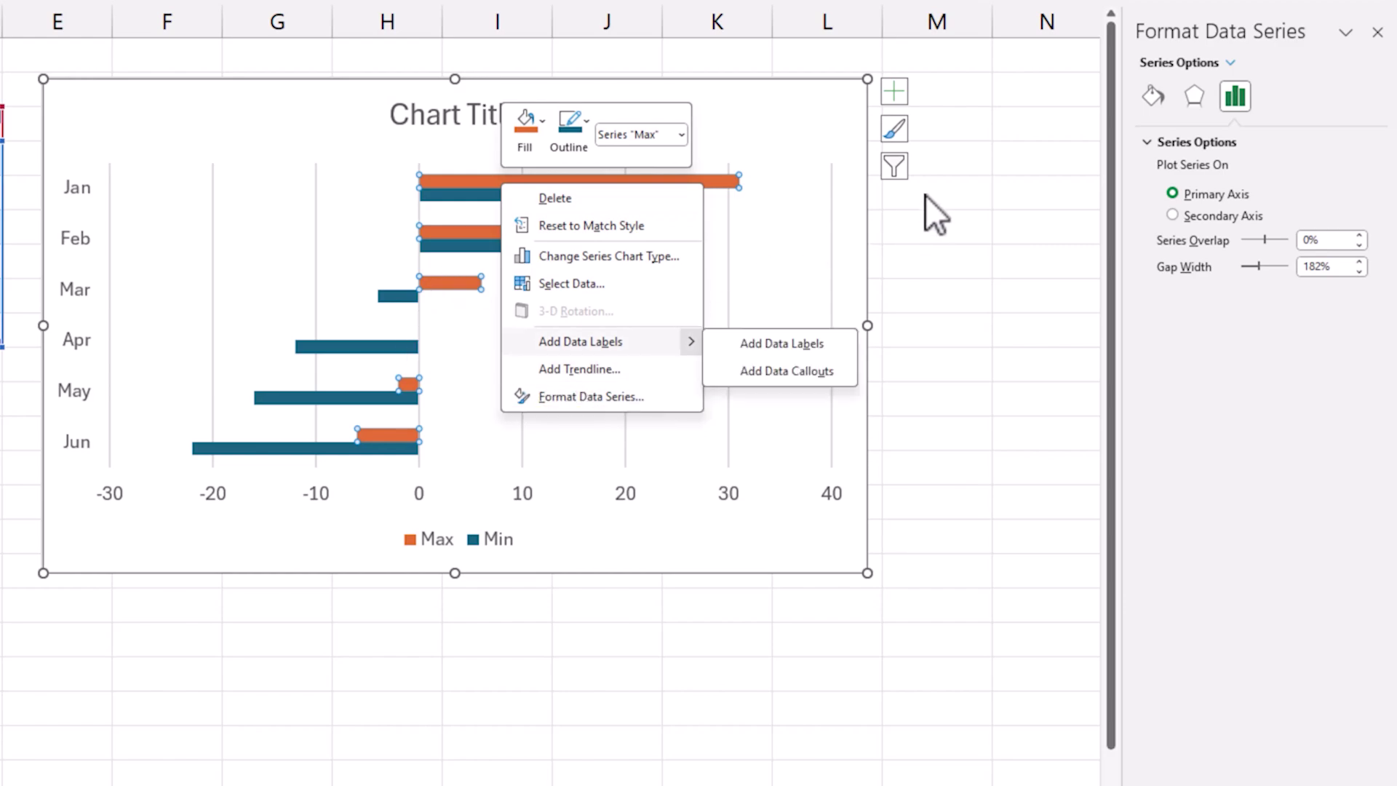
key(Escape)
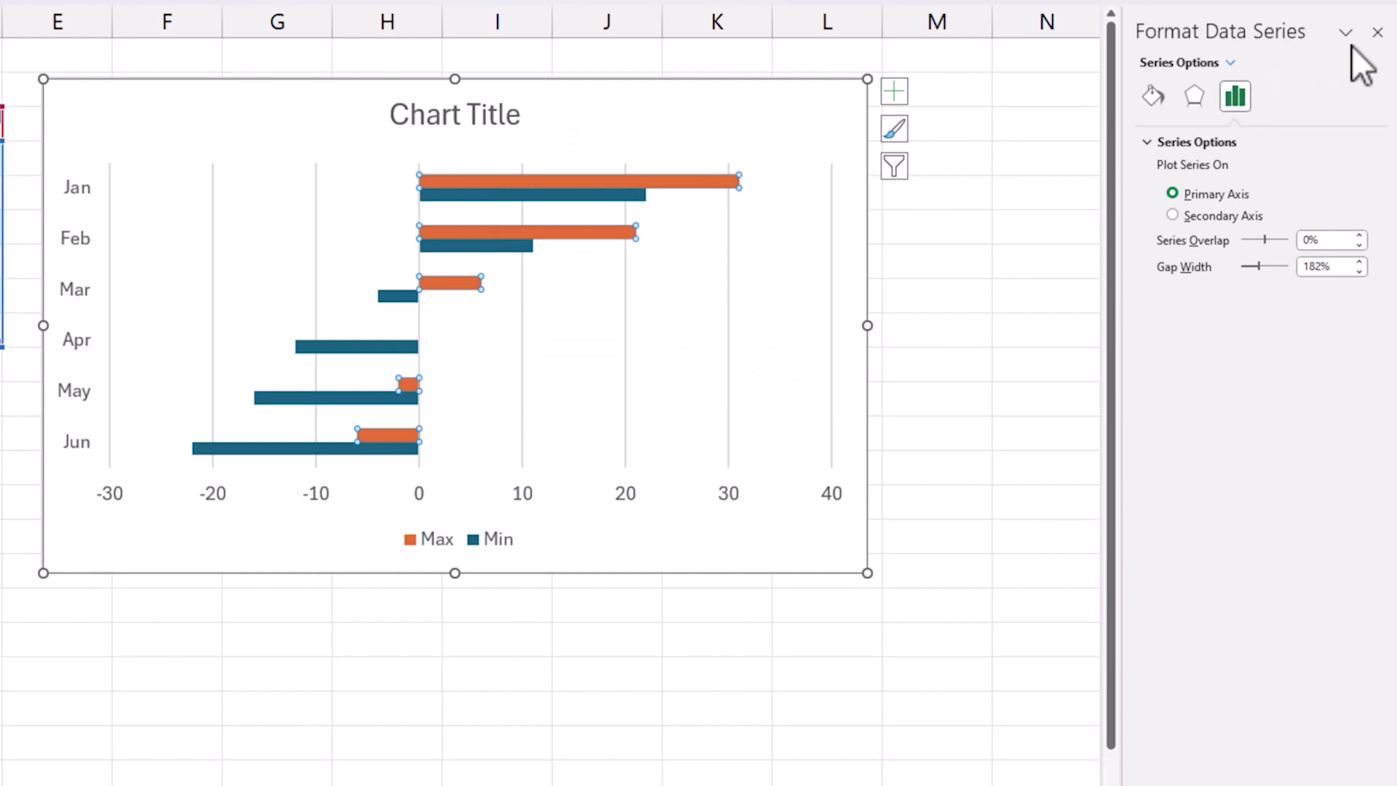
click(1377, 33)
click(1059, 169)
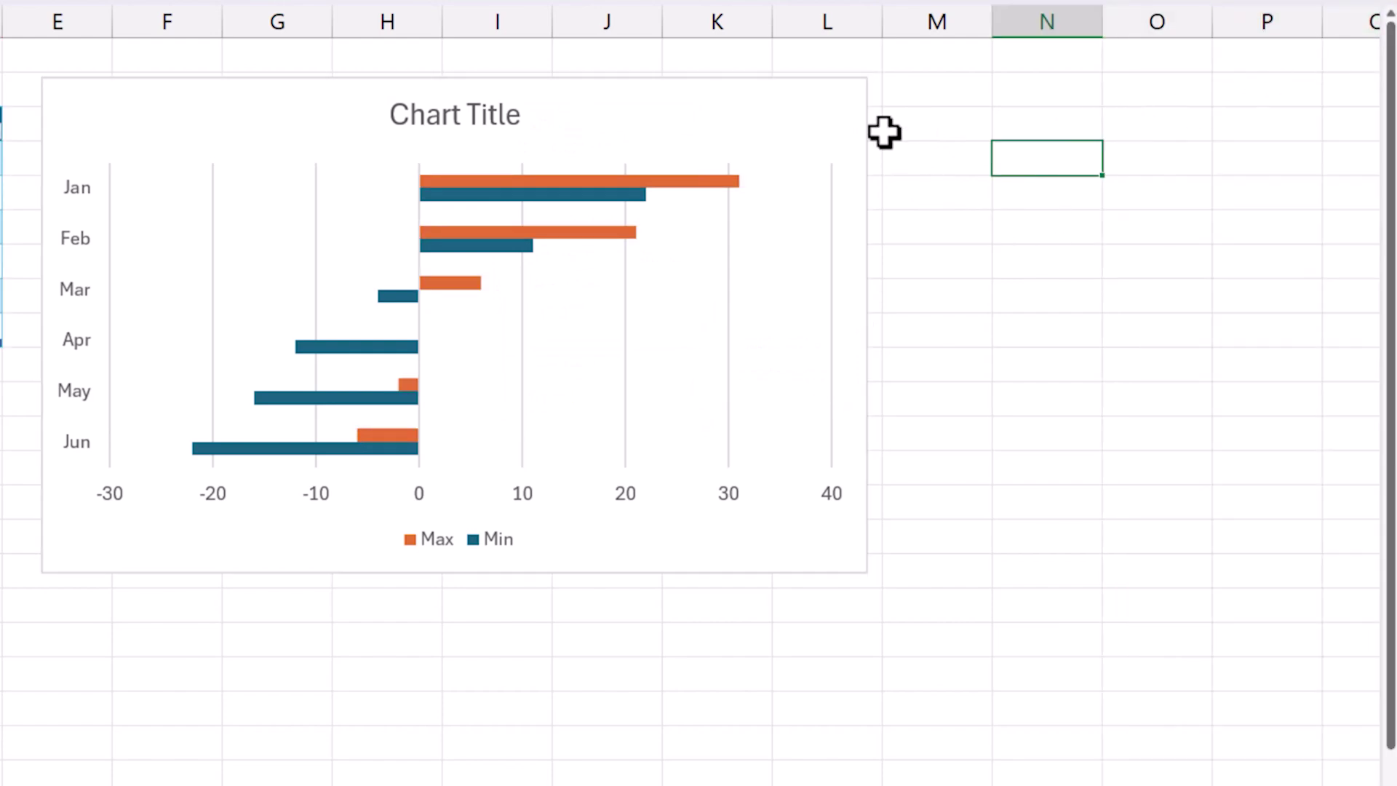
click(844, 90)
Set the Min series overlap to 100% and gap width to 50%.
key(ctrl+1)
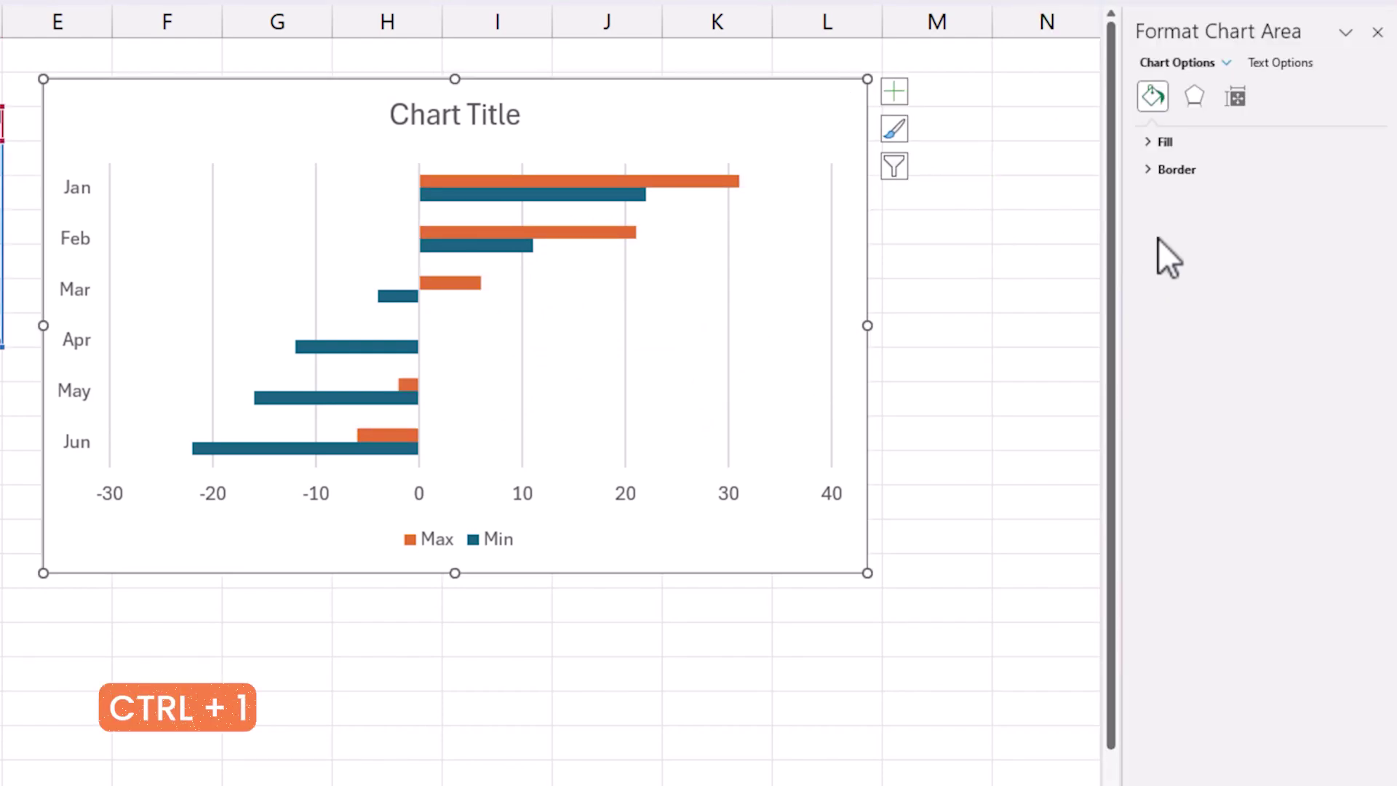
click(1228, 62)
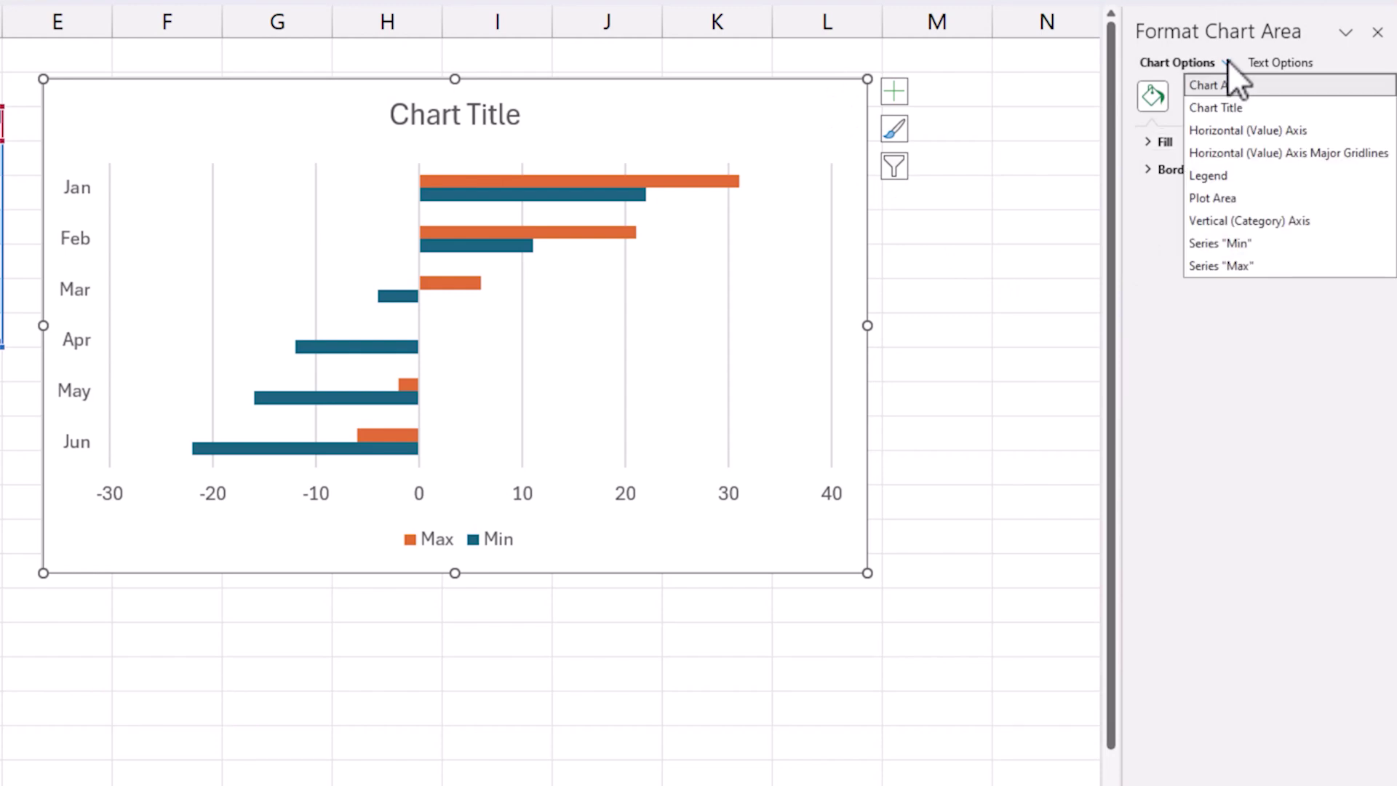
click(1222, 244)
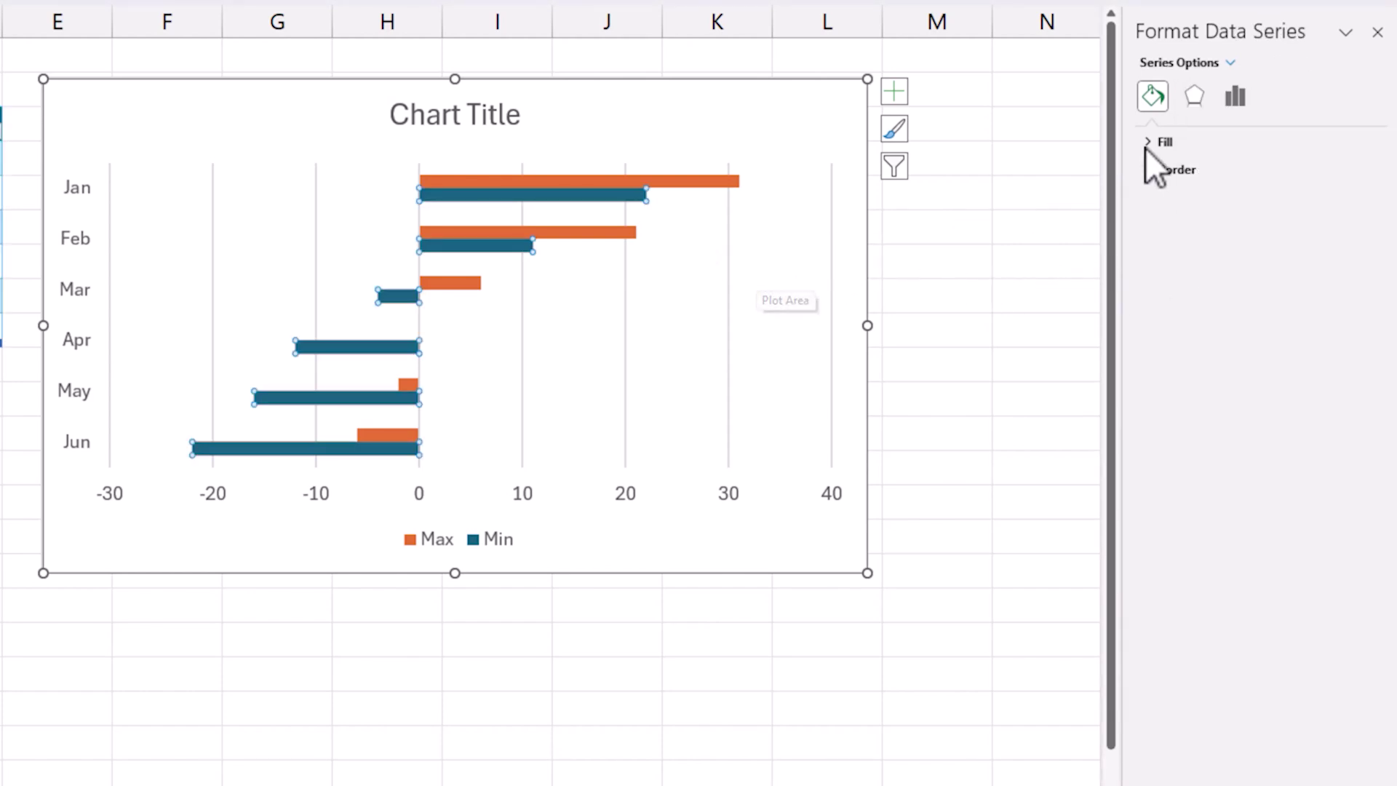
click(1233, 98)
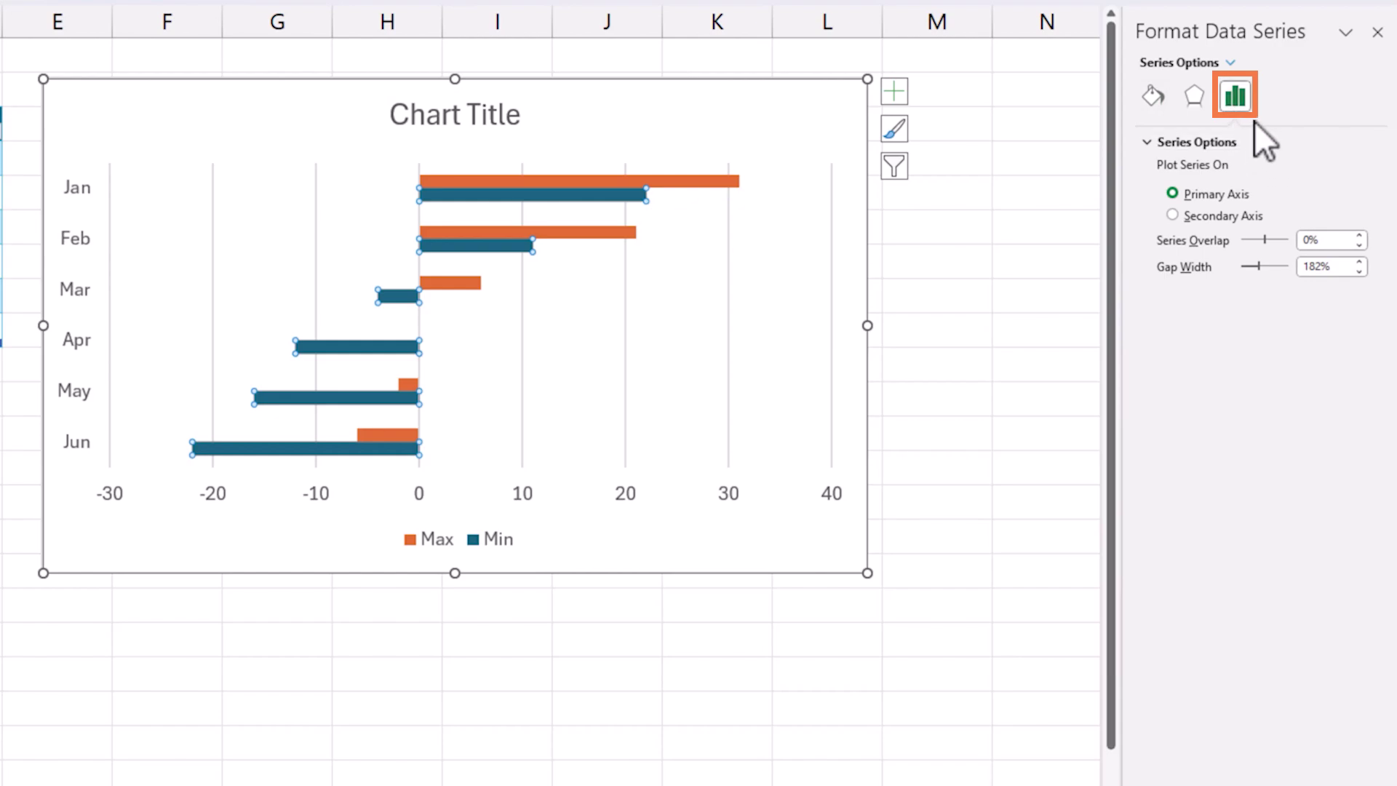
click(1278, 242)
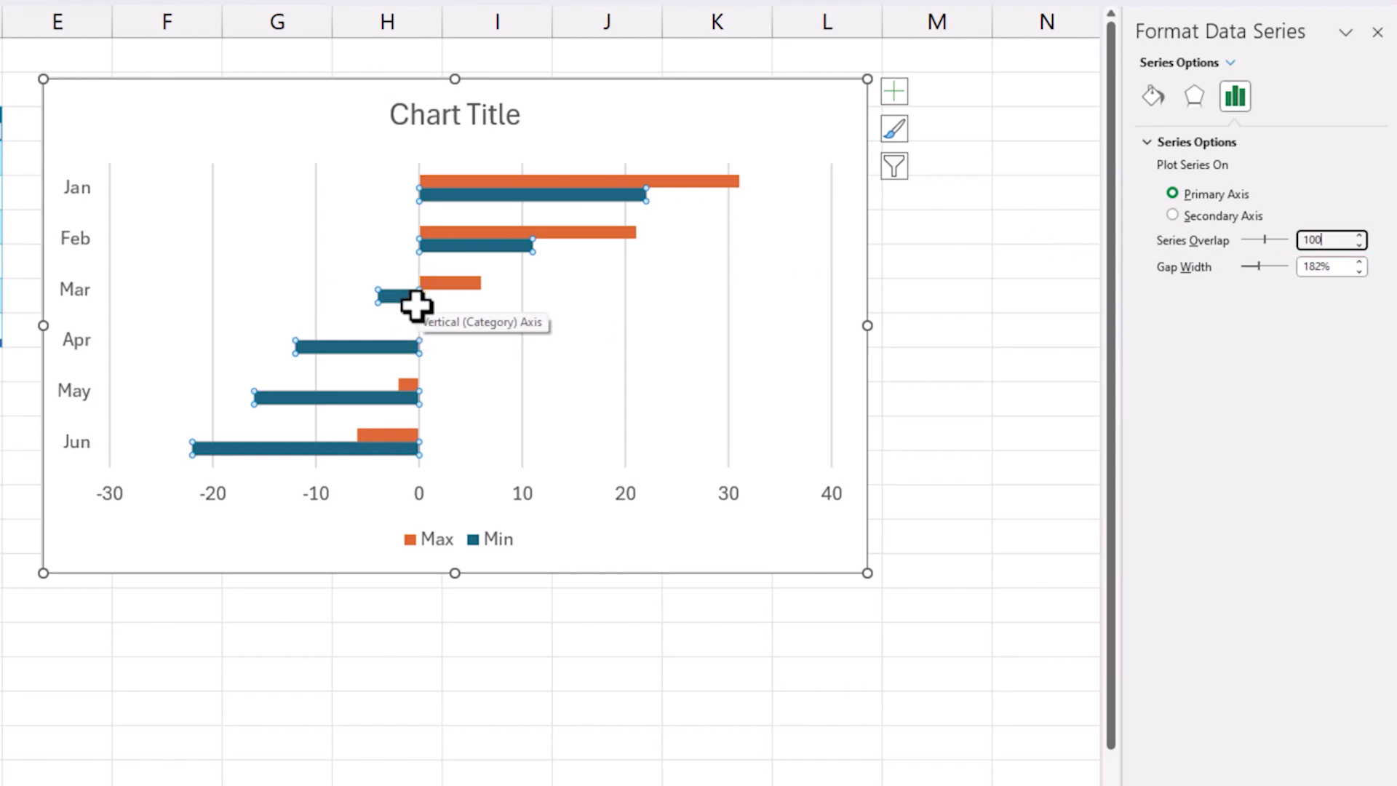
key(Tab)
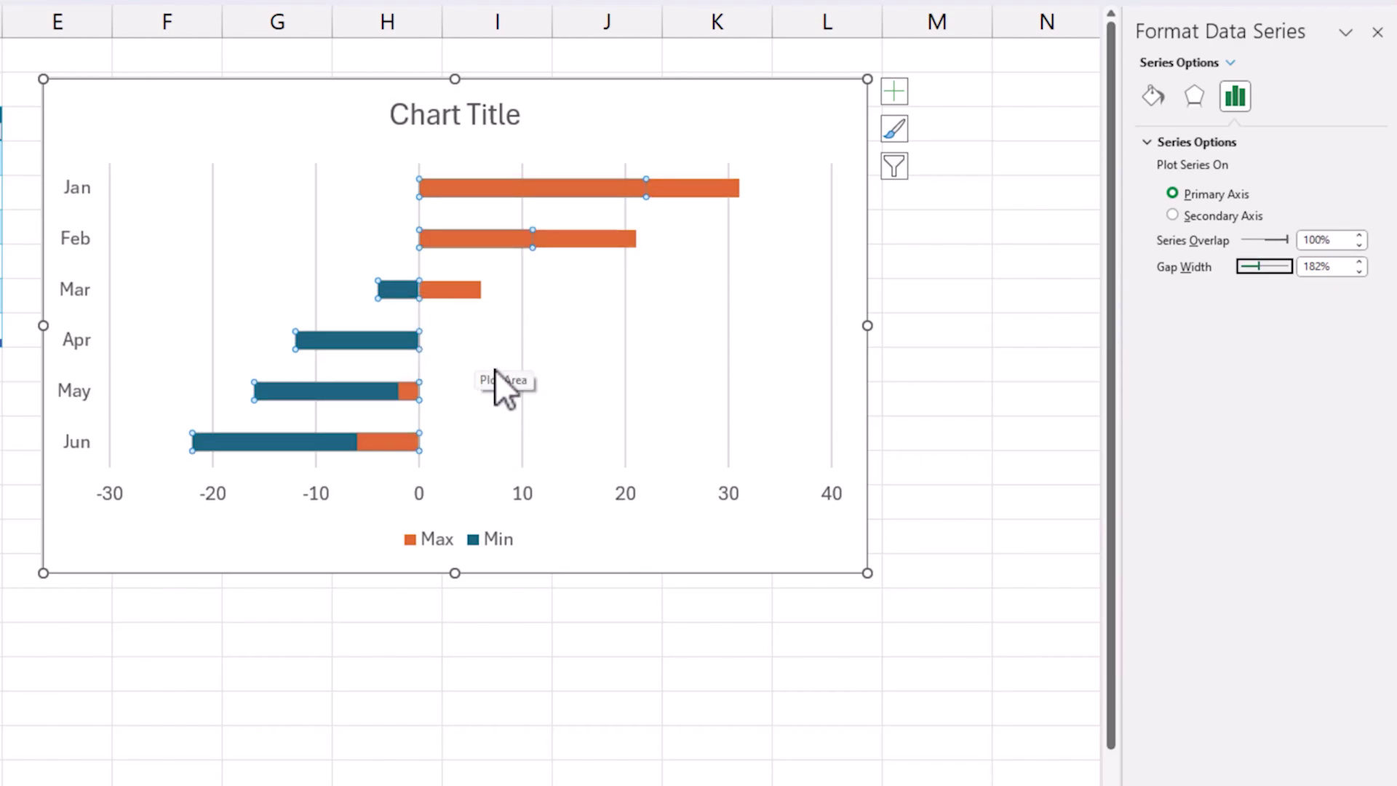
click(1337, 267)
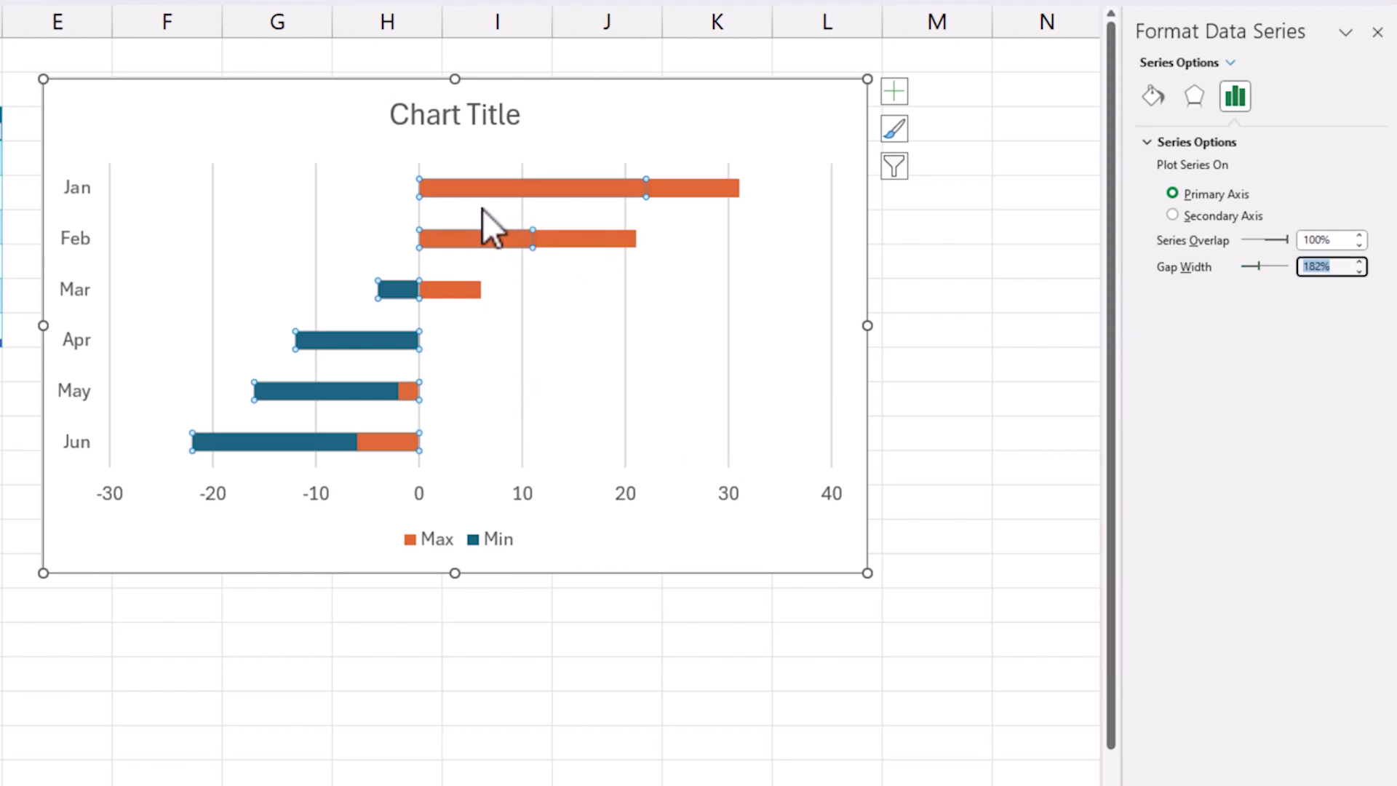
text(50)
key(Return)
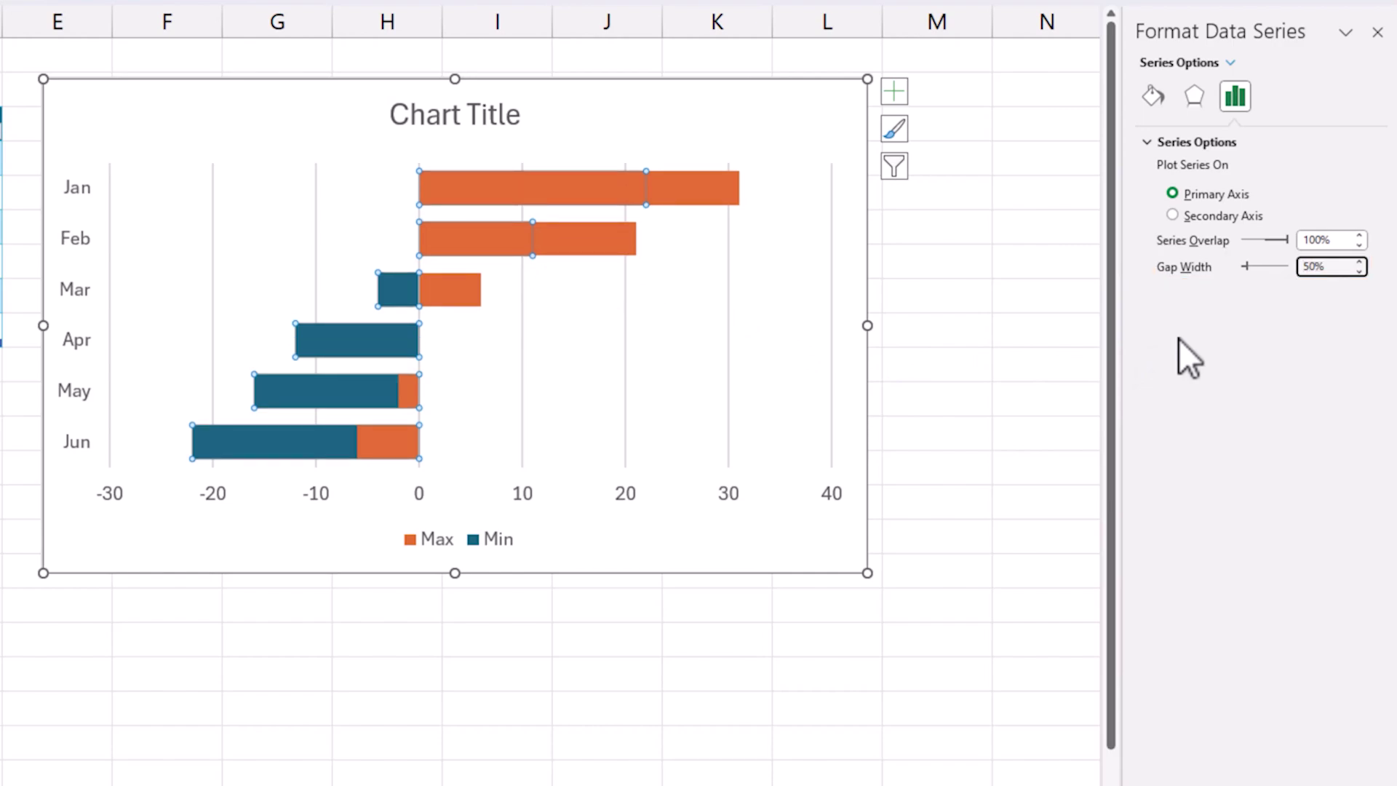
click(866, 211)
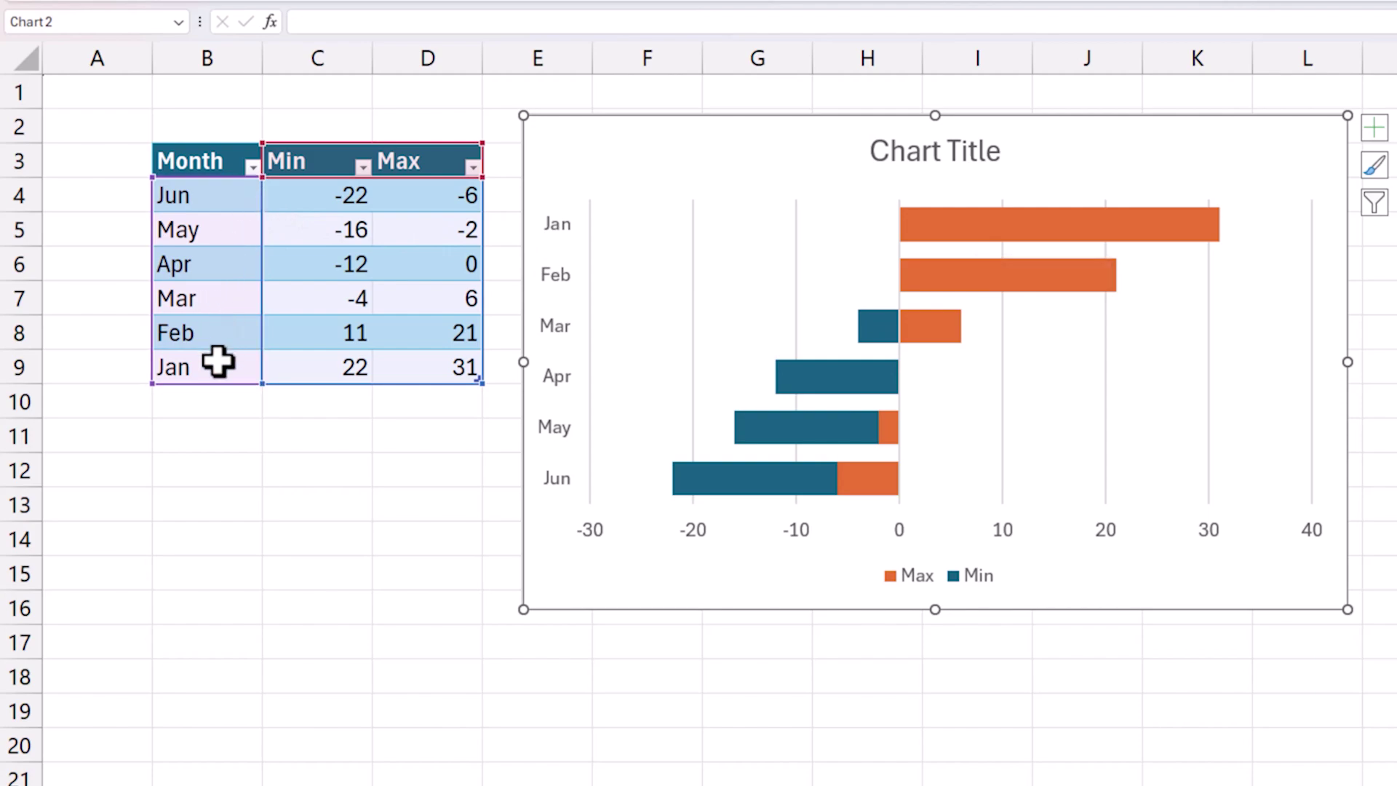
Compare the Jan and Jun Min/Max cell values, including D4's -6, against the bars.
click(218, 362)
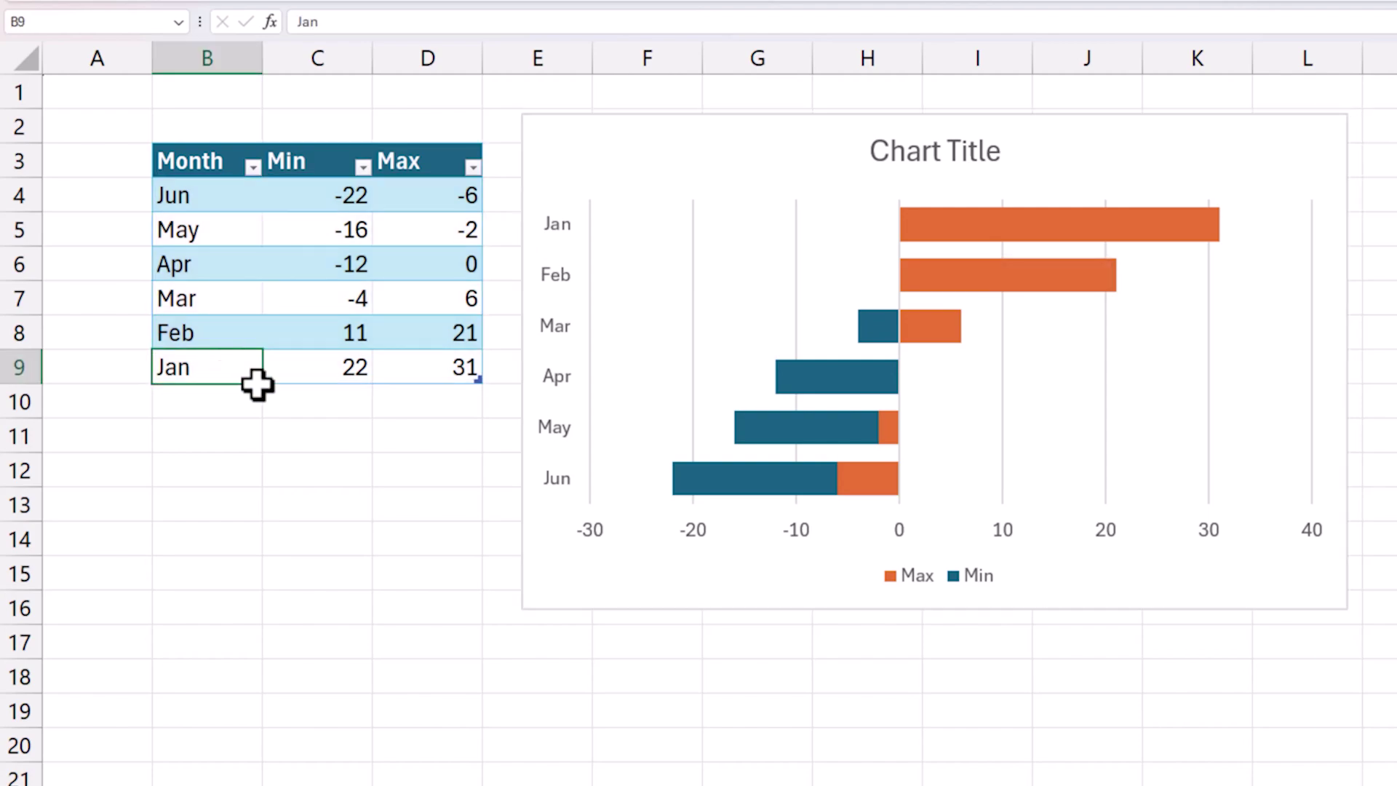
click(330, 374)
click(413, 371)
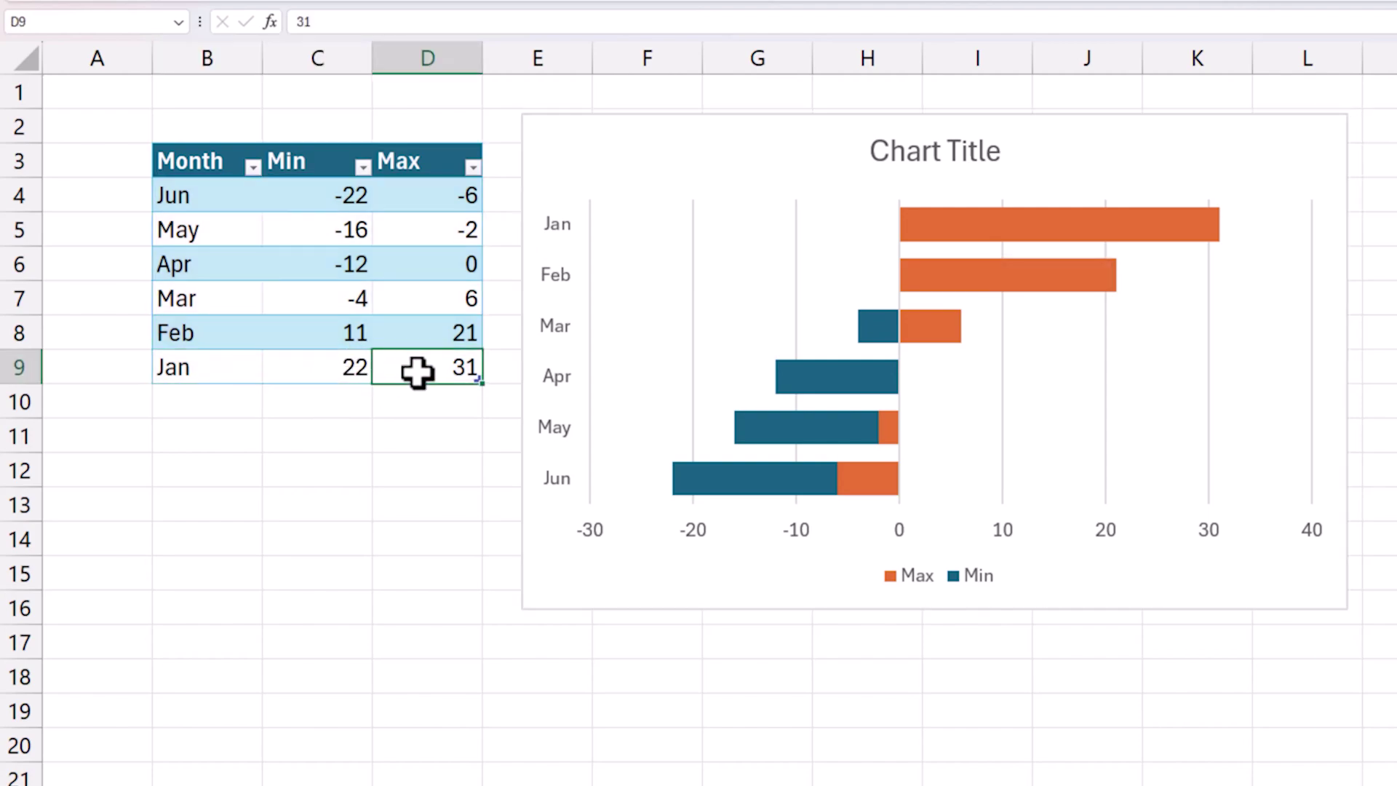
click(971, 236)
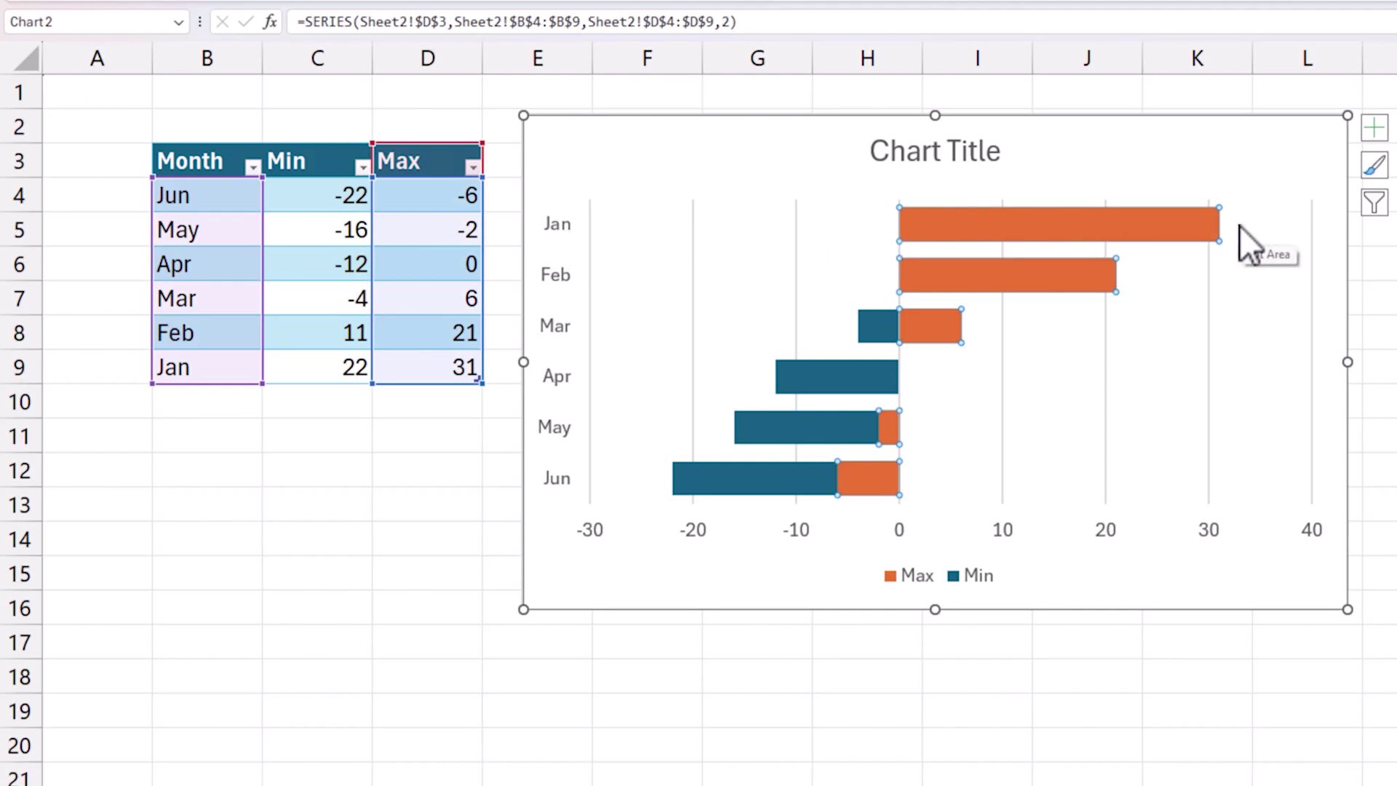
mouse_move(977, 216)
mouse_move(784, 492)
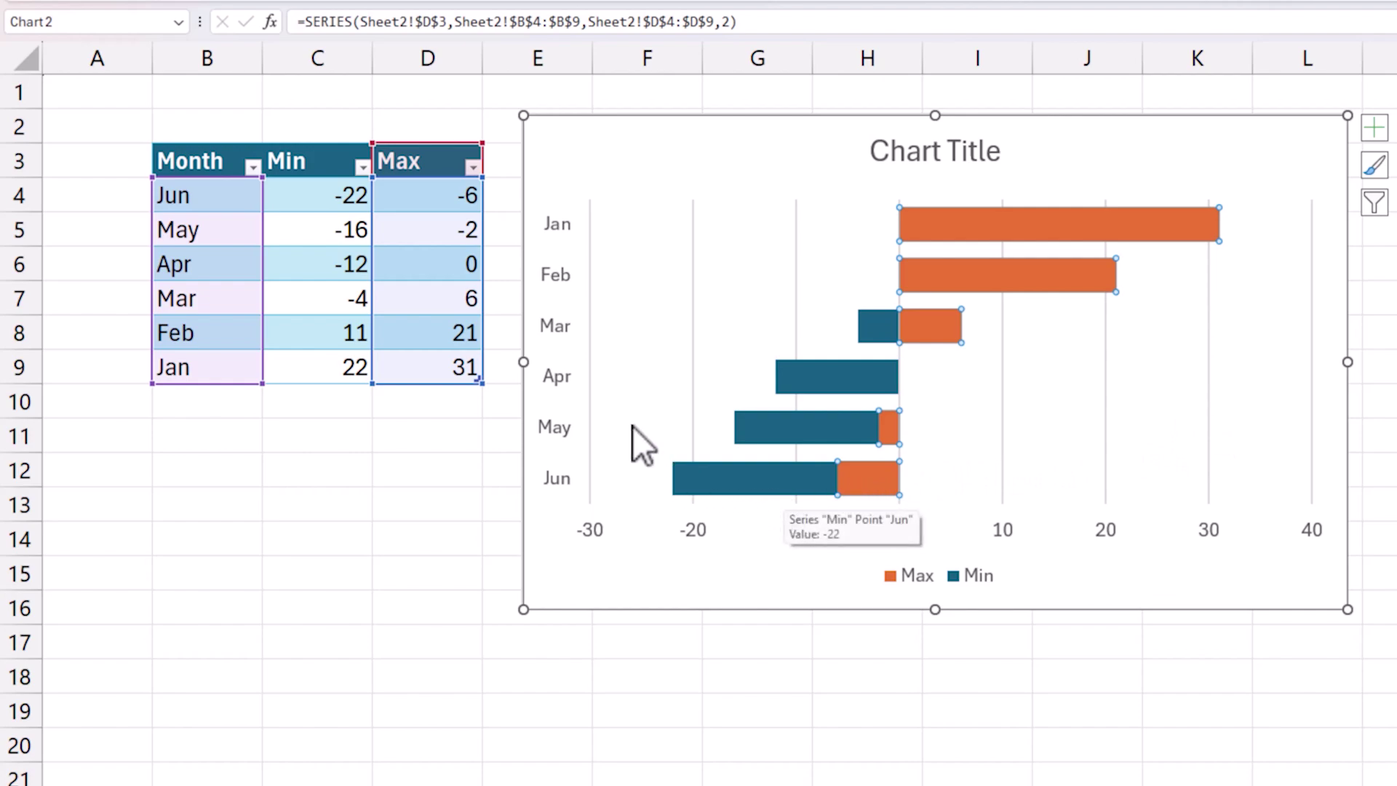
click(396, 196)
click(420, 200)
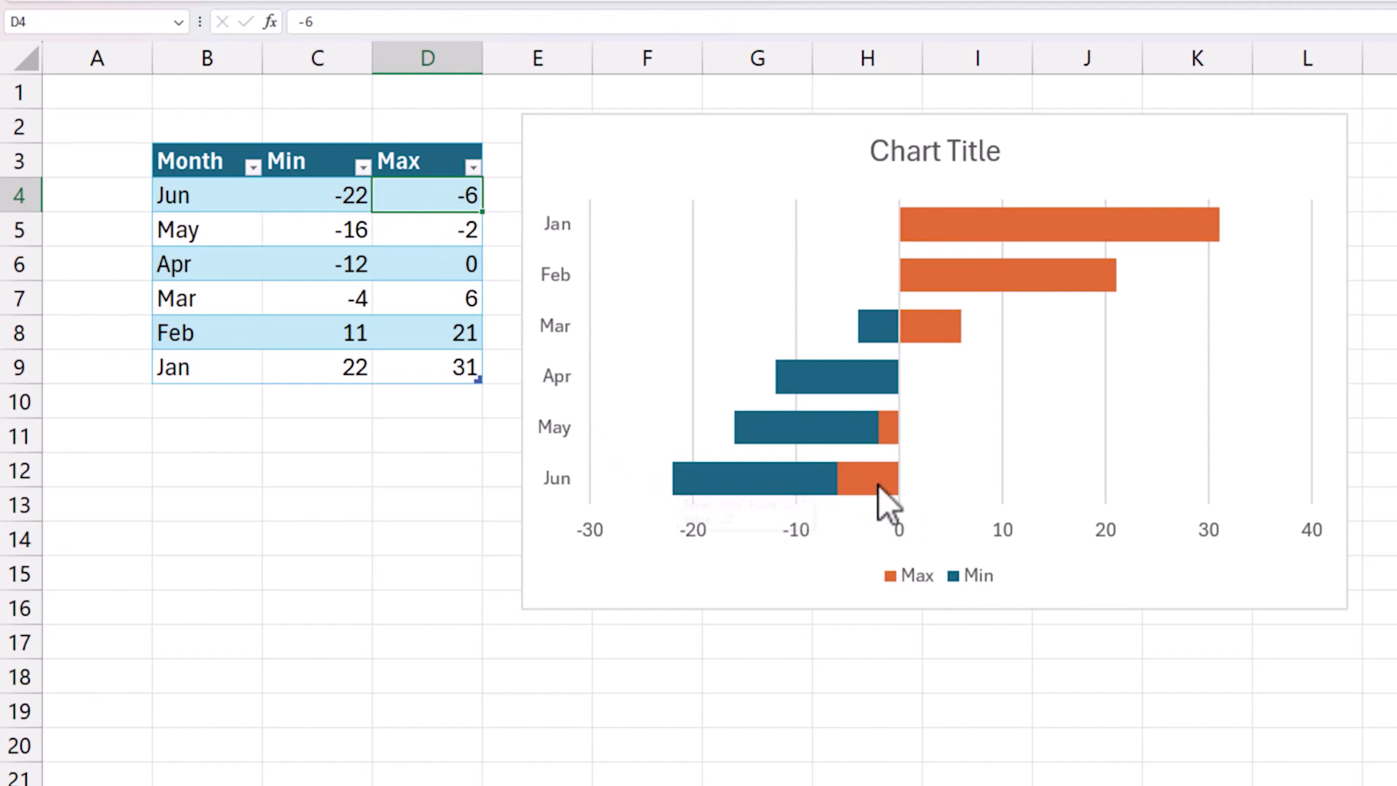
Move the bar chart slightly further right of the table.
mouse_move(879, 487)
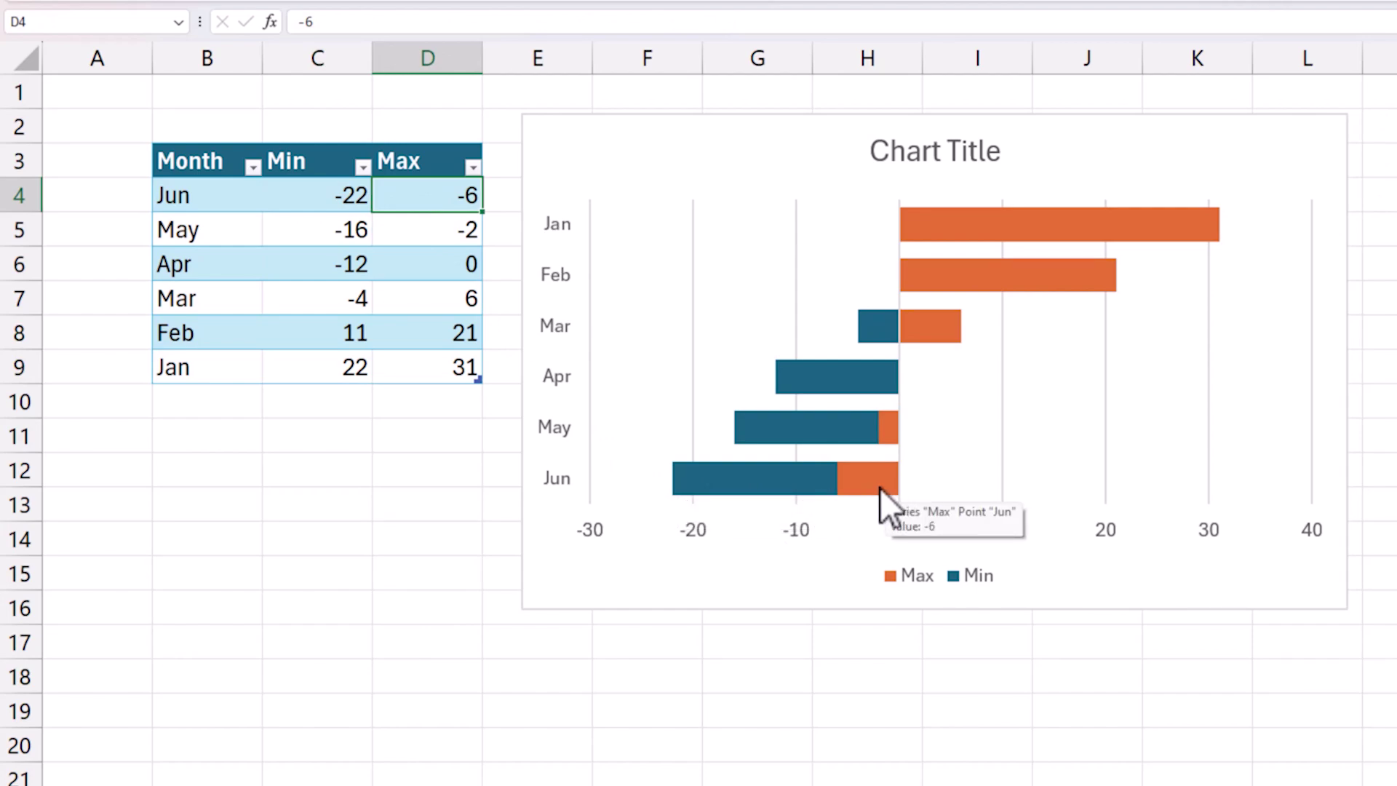
mouse_move(676, 494)
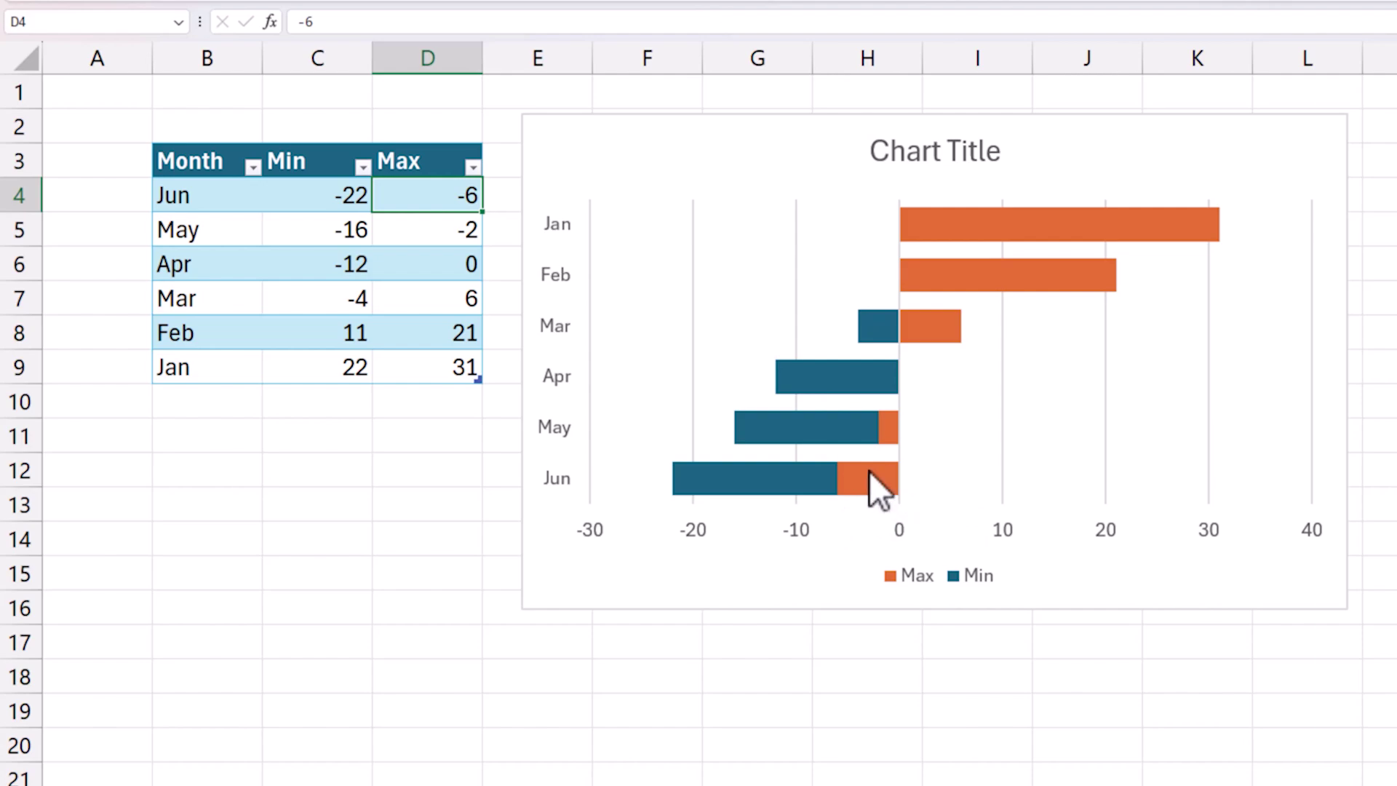
click(676, 137)
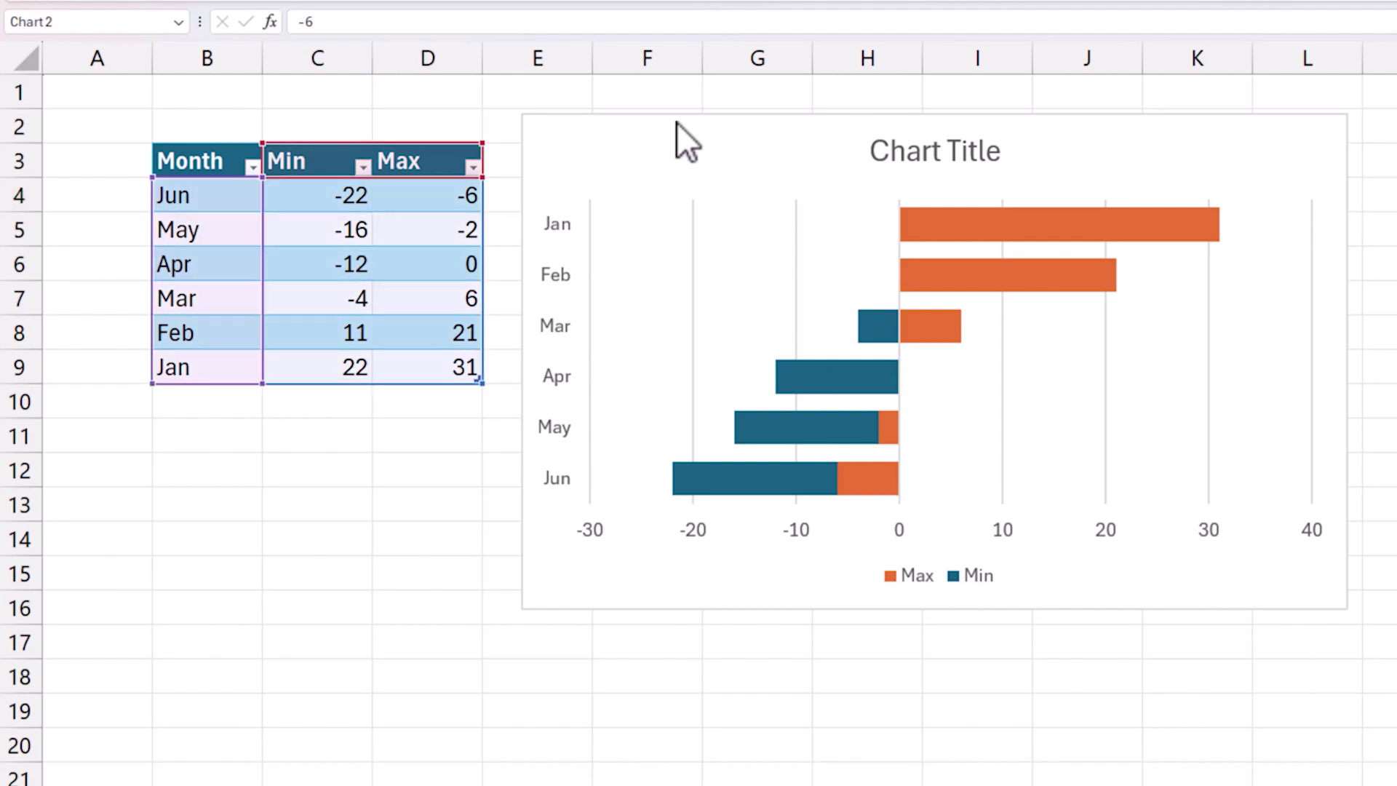
drag(740, 100, 779, 103)
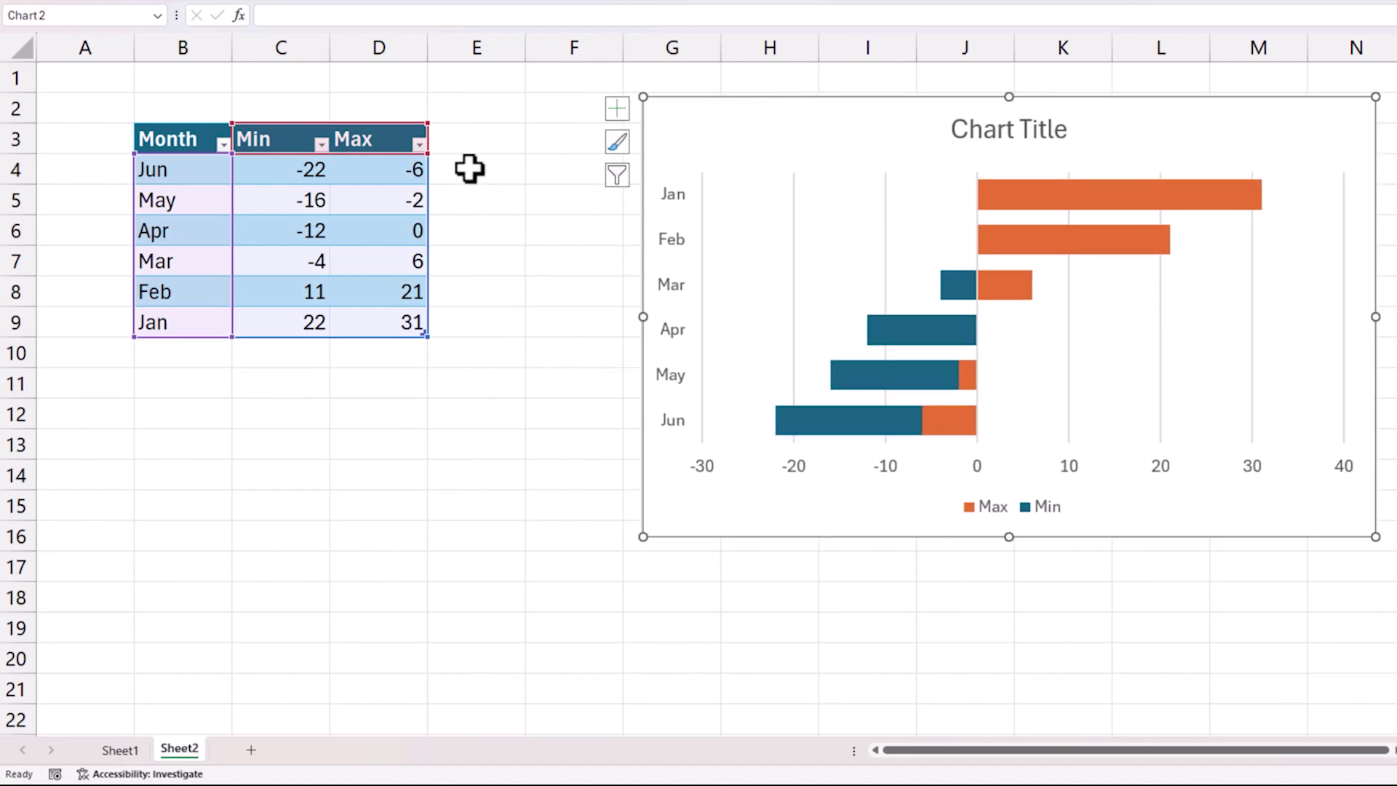
Add an 'Inv Left' header in E3 to extend the table.
click(479, 145)
text(Inv Left)
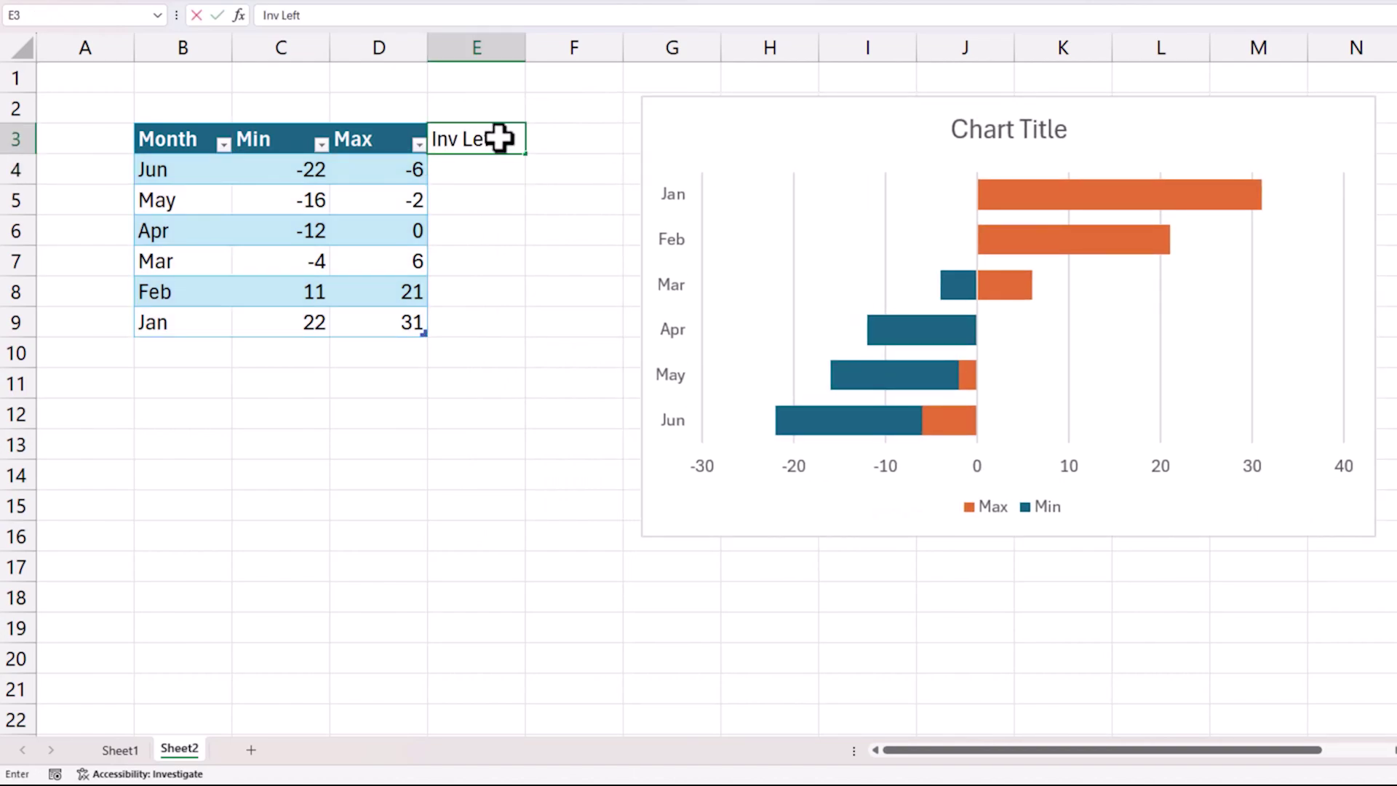
key(Return)
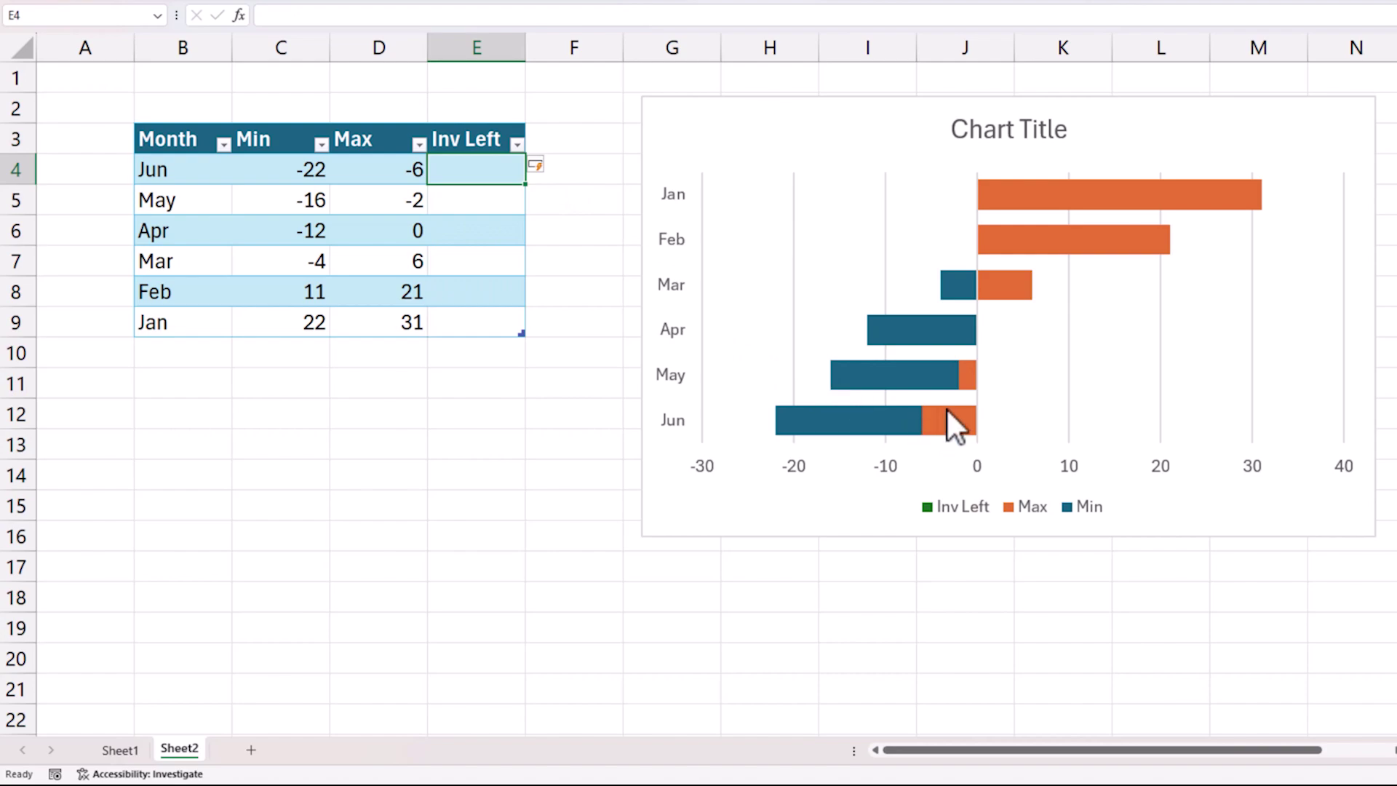
mouse_move(947, 423)
text(=)
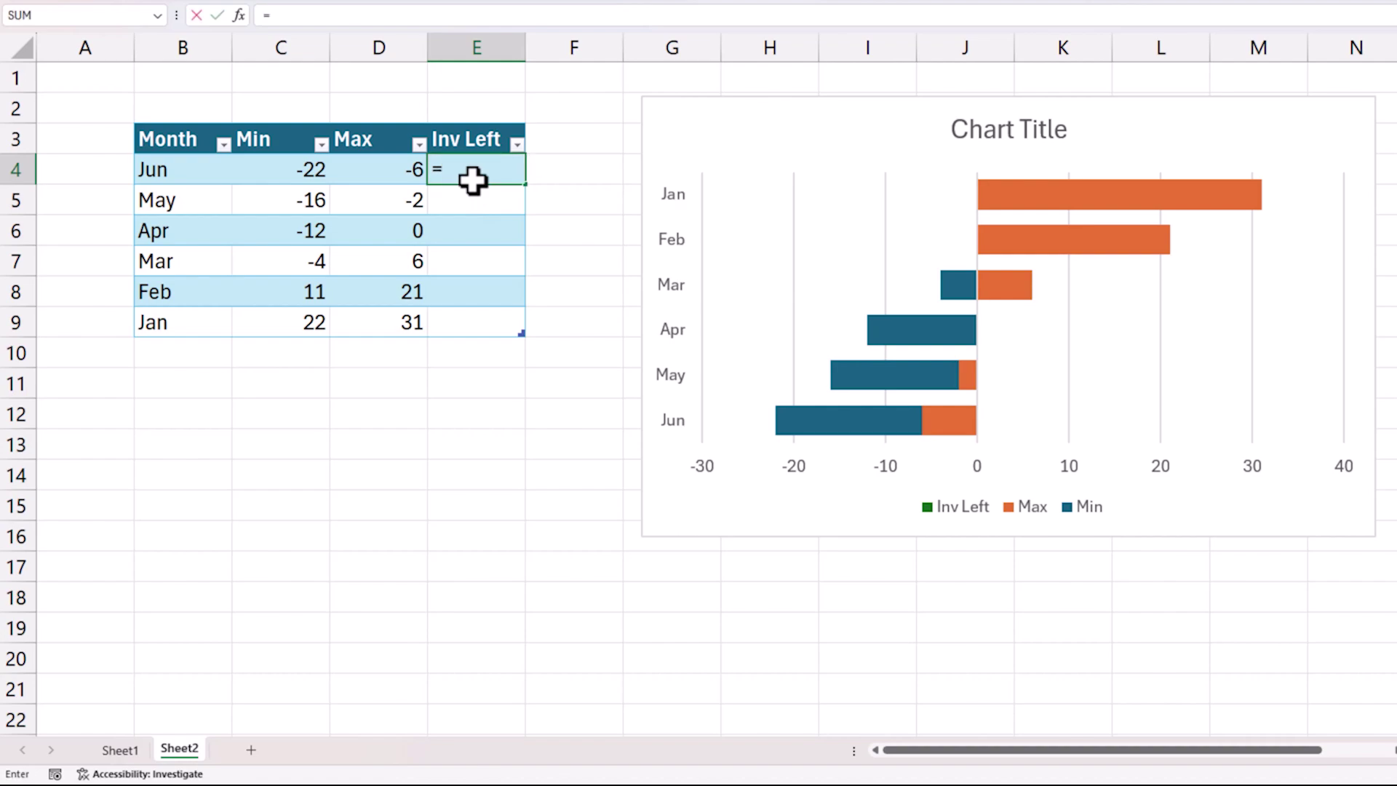
text(IF(AND()
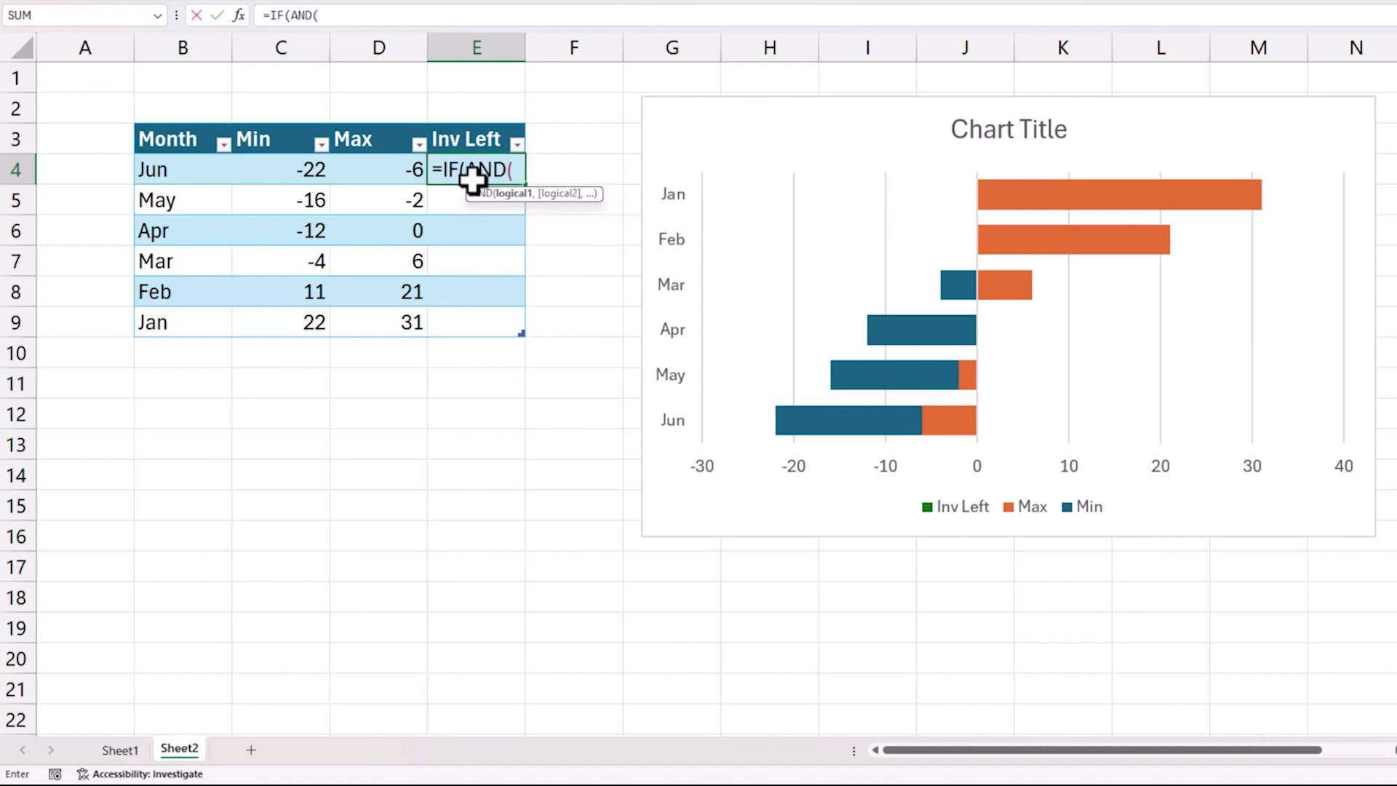
click(298, 169)
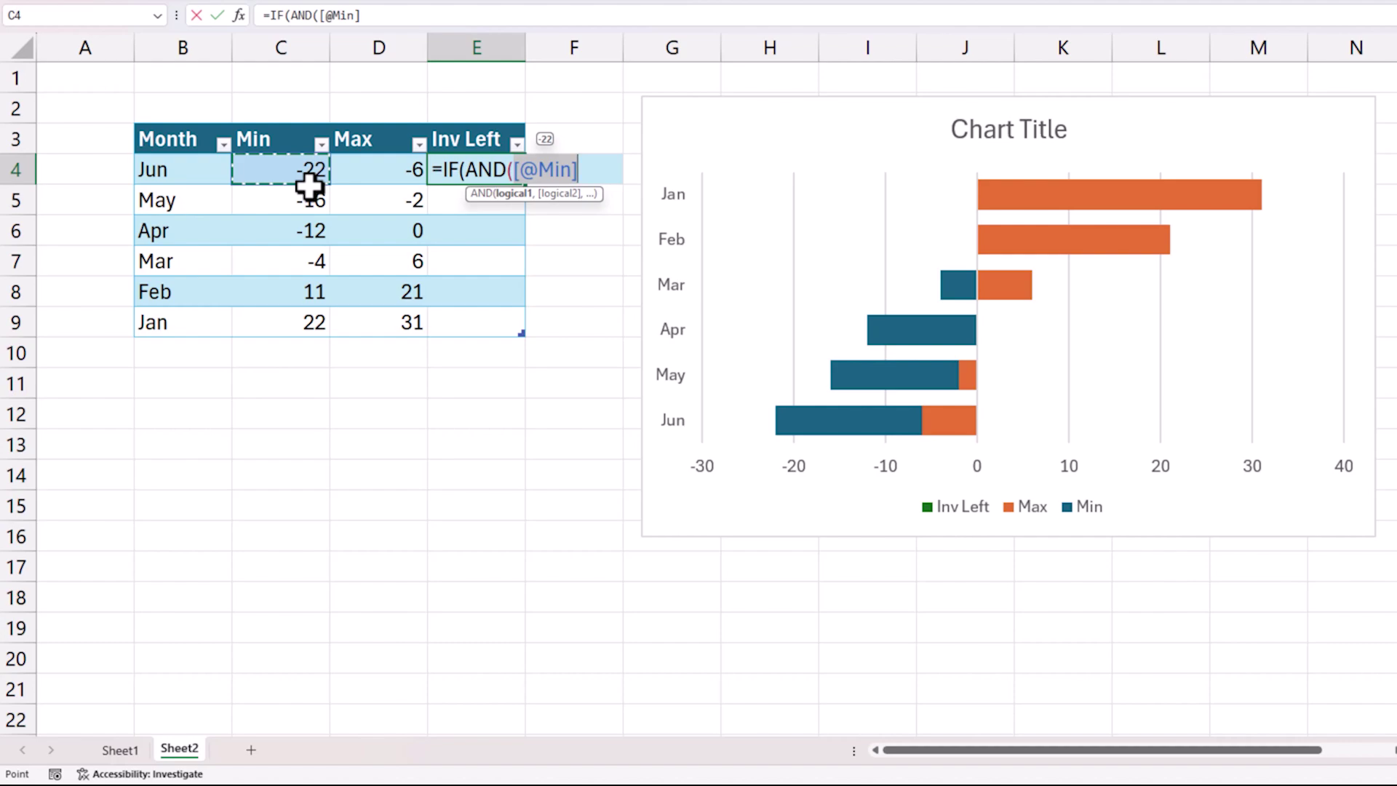
text(<)
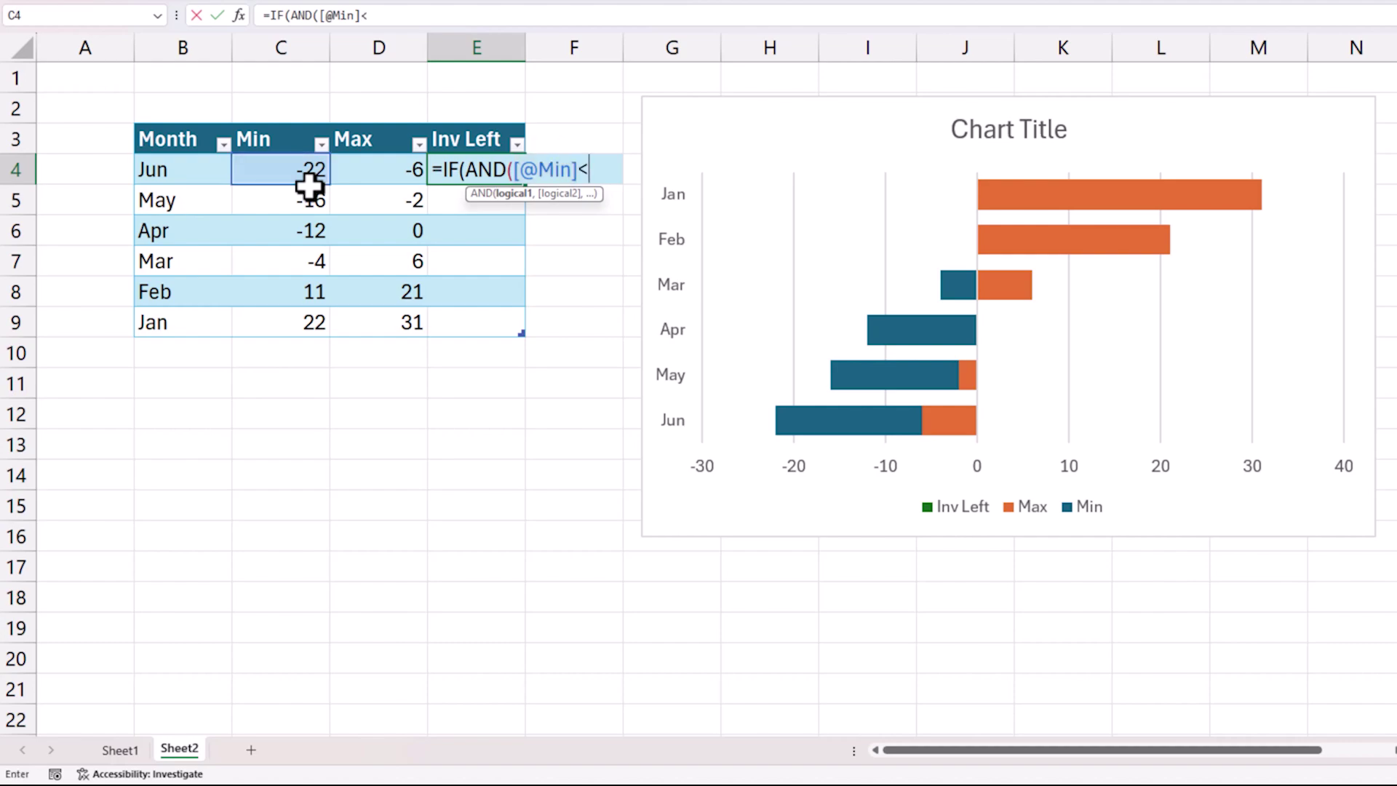
text(0,)
click(385, 170)
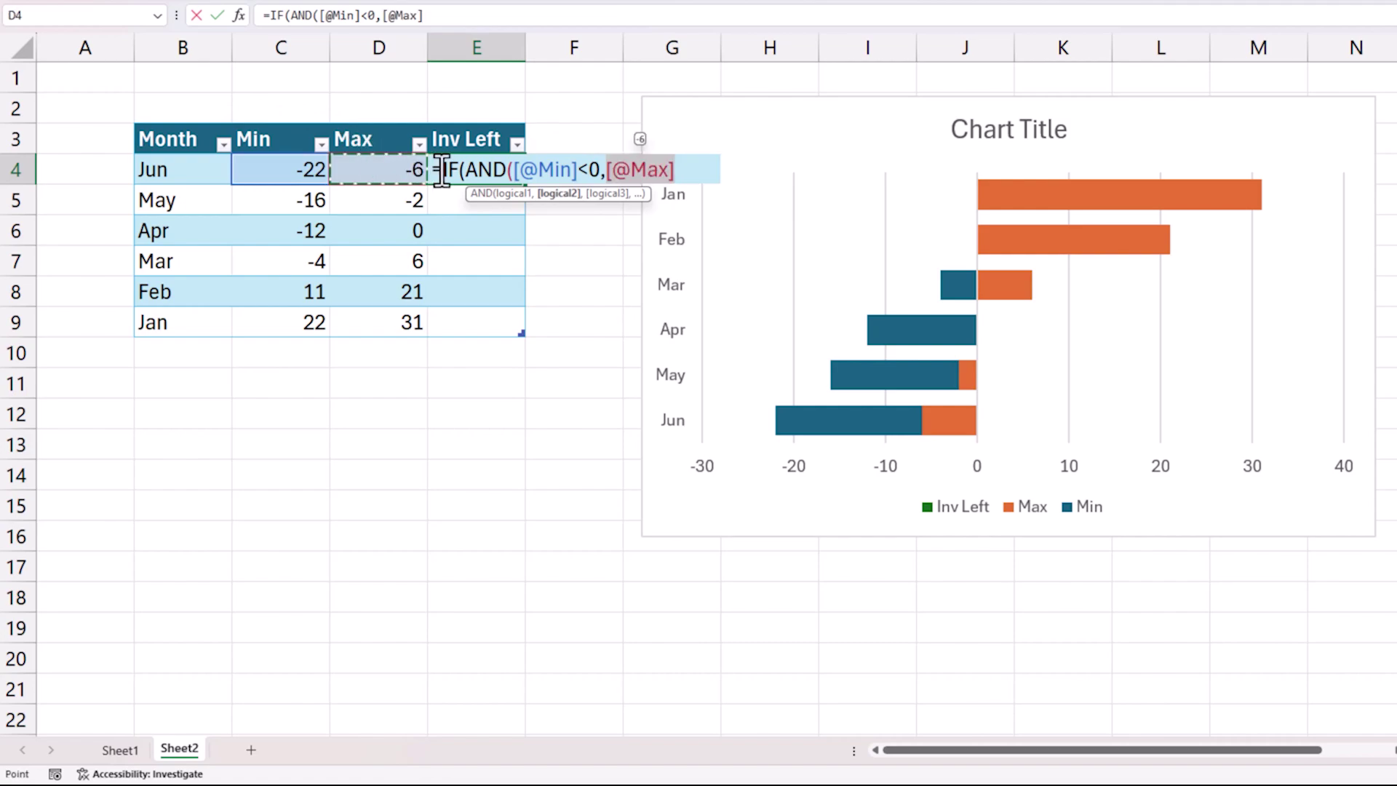
text(<0)
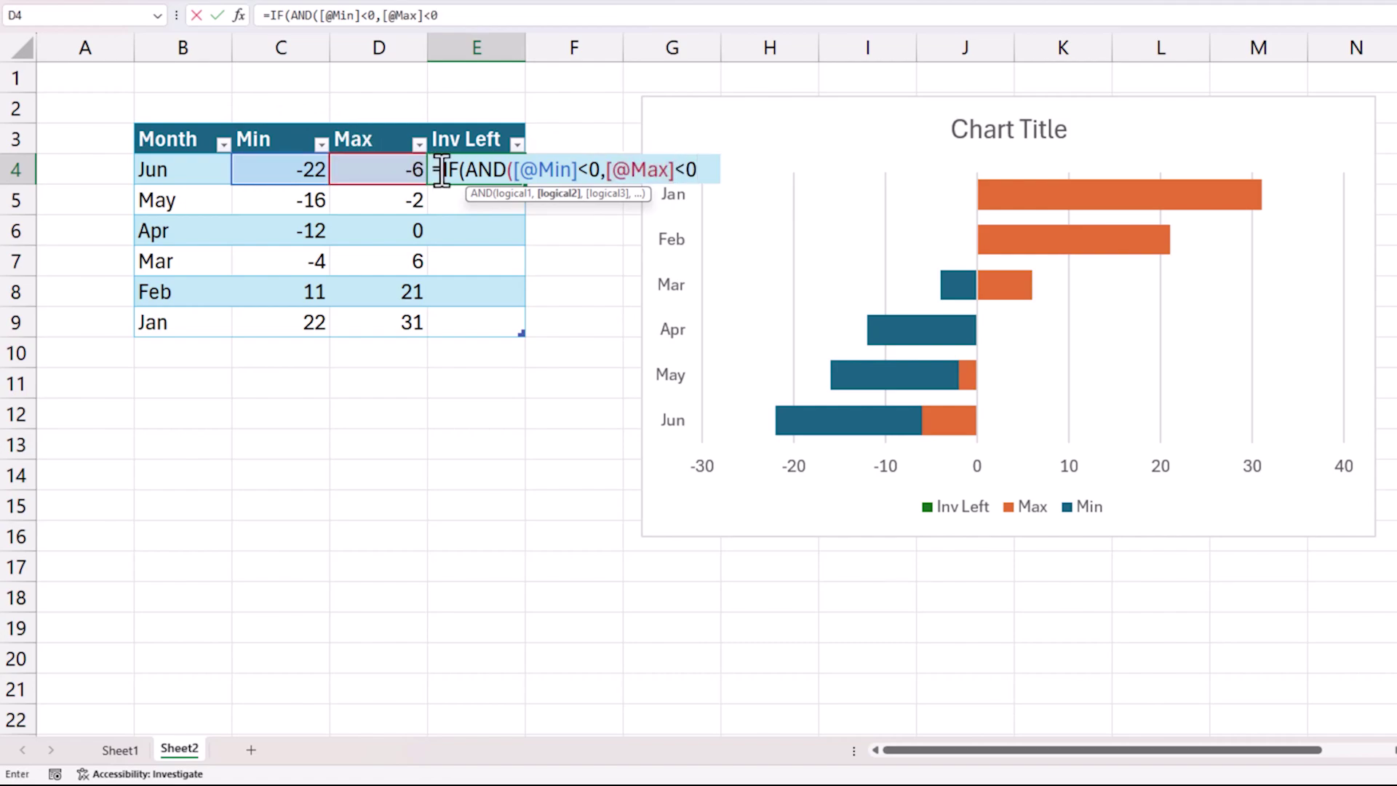
text())
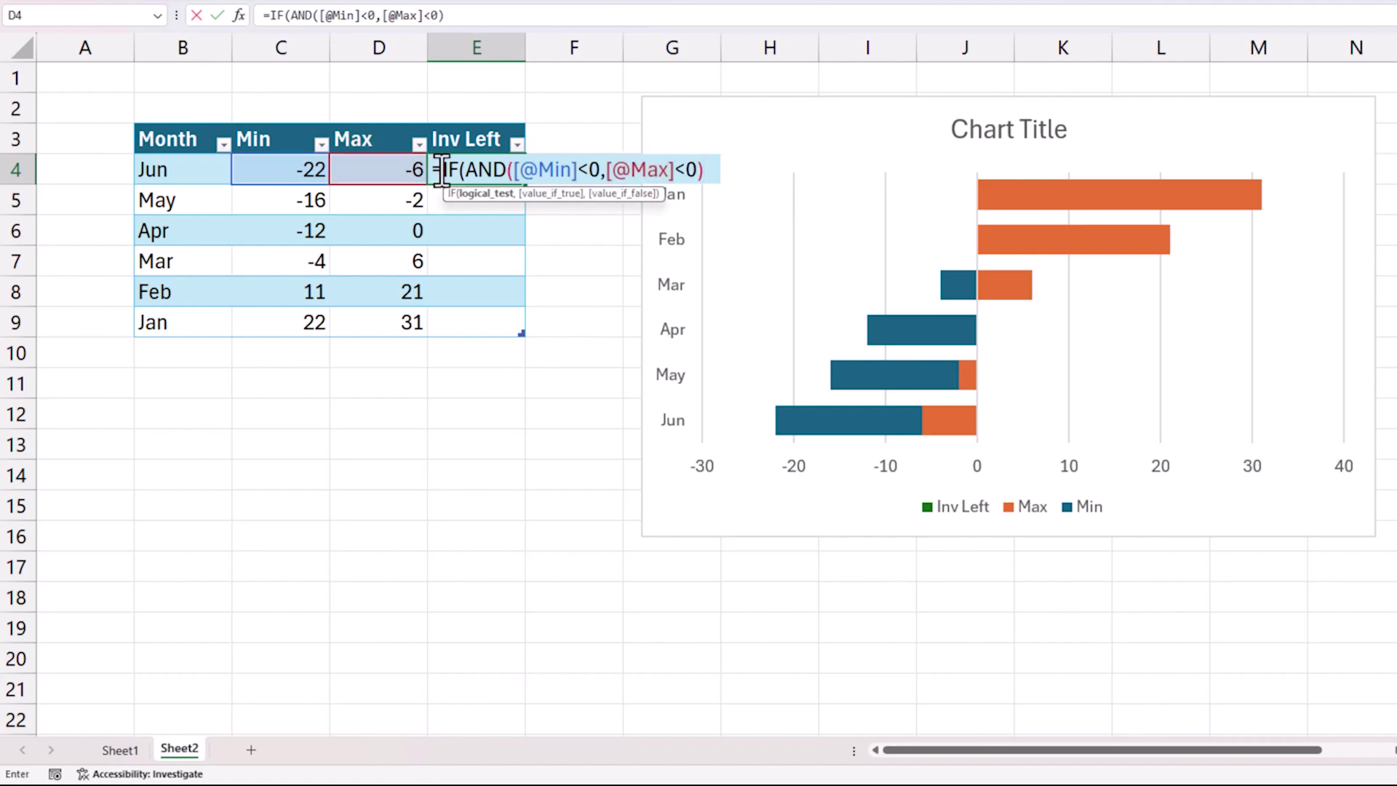
text(,)
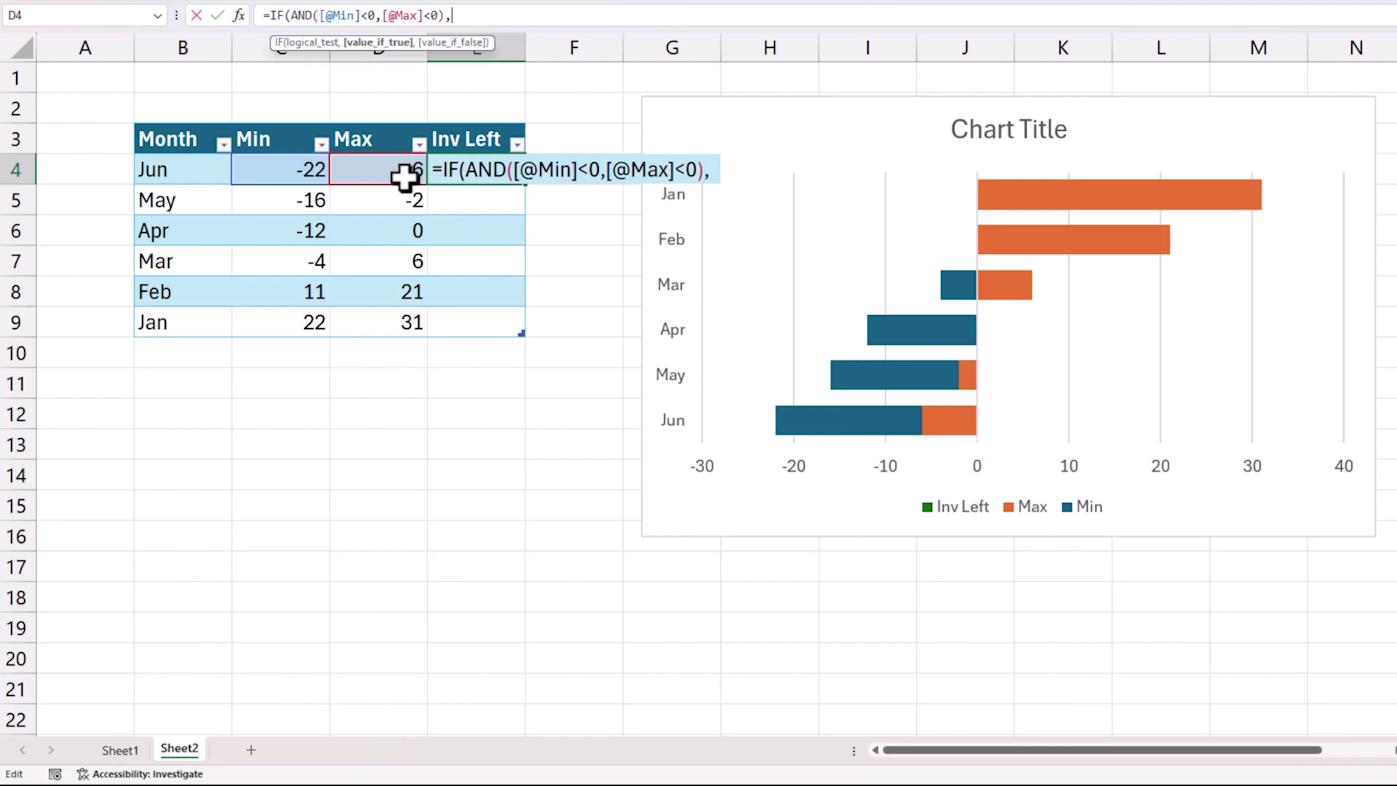
click(398, 170)
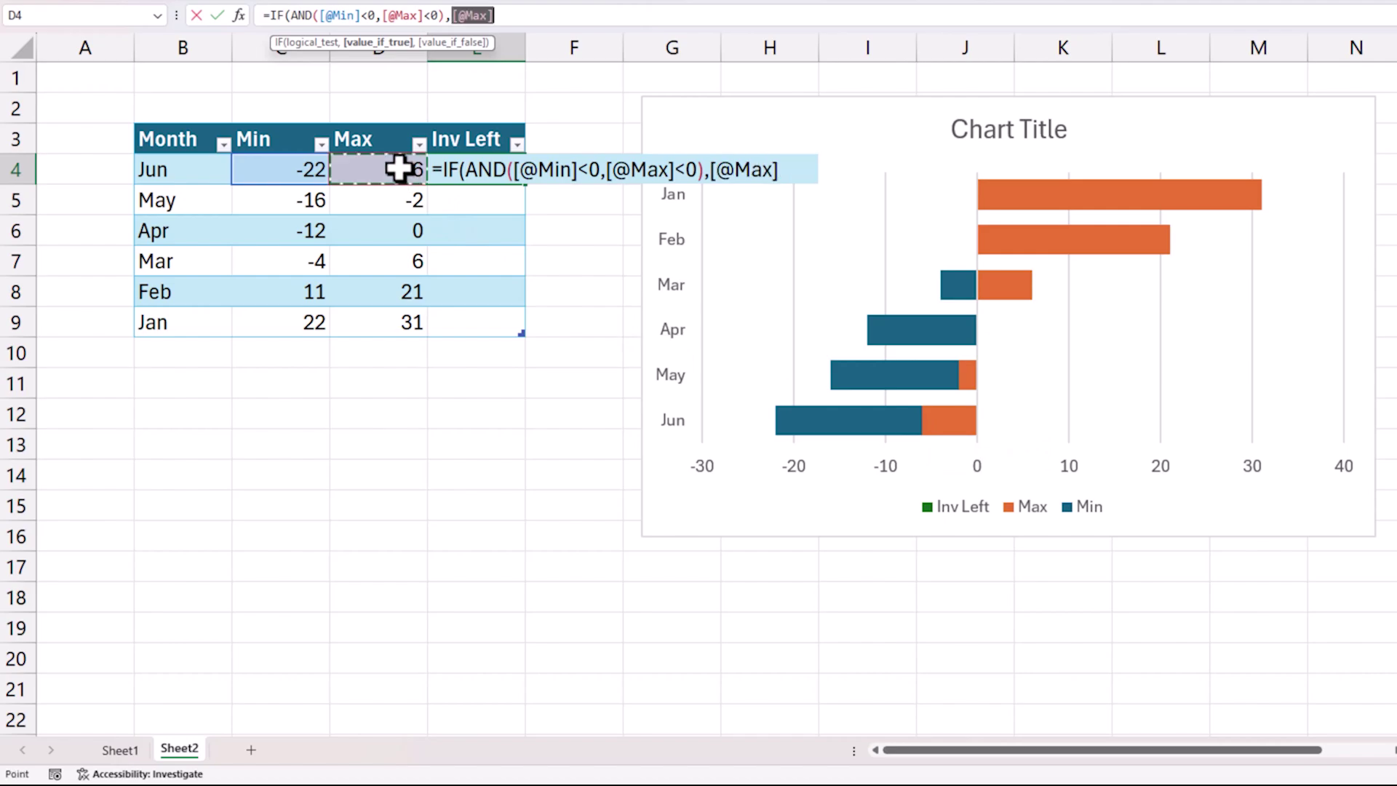
text(,)
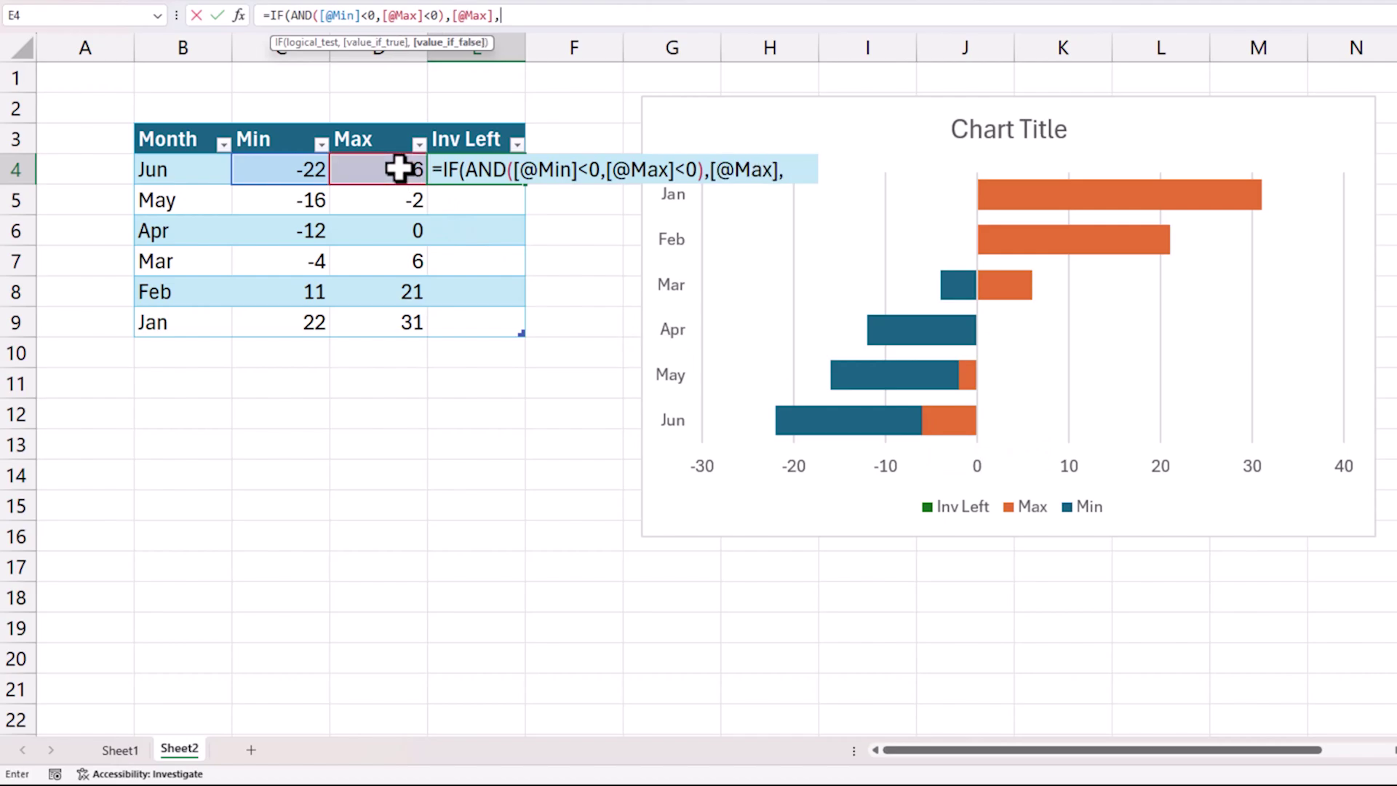
text(0))
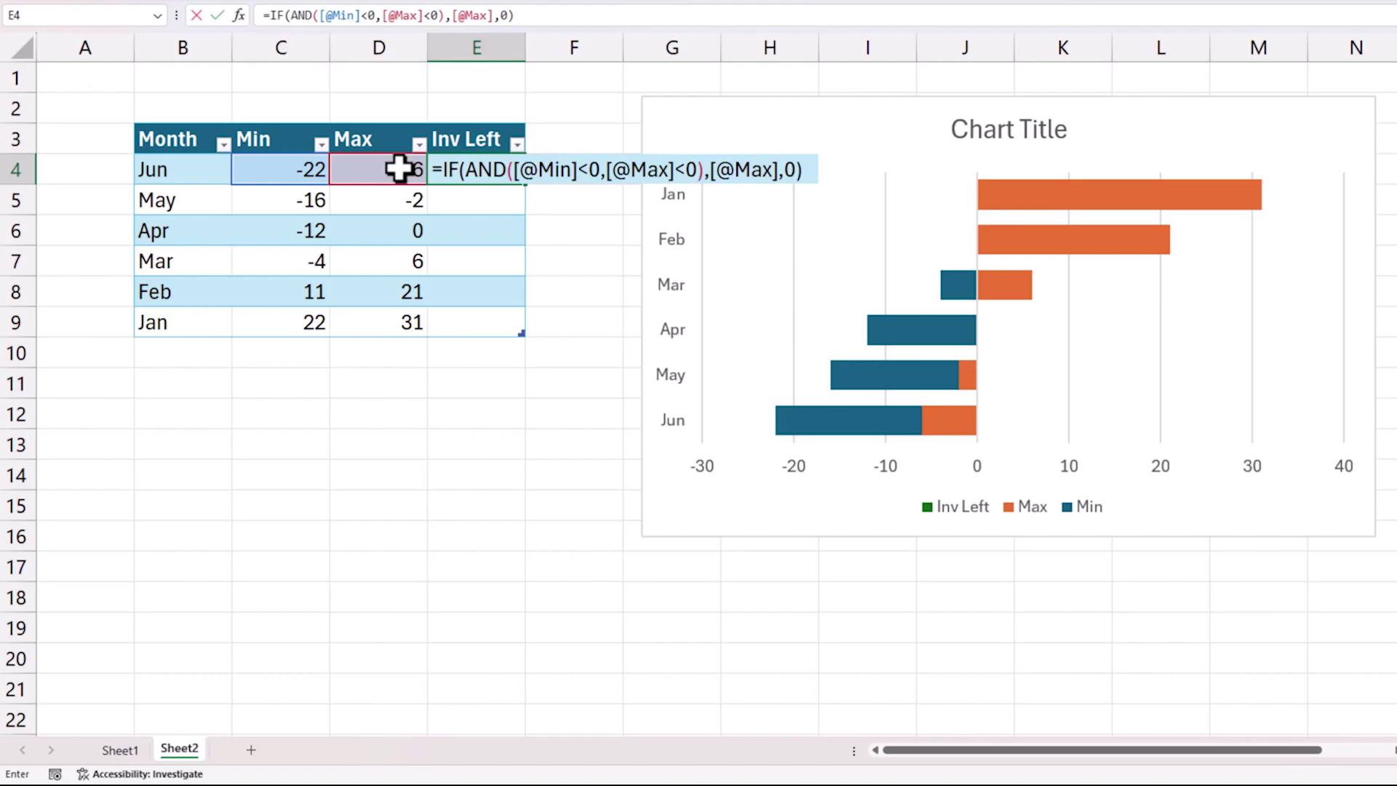
key(Return)
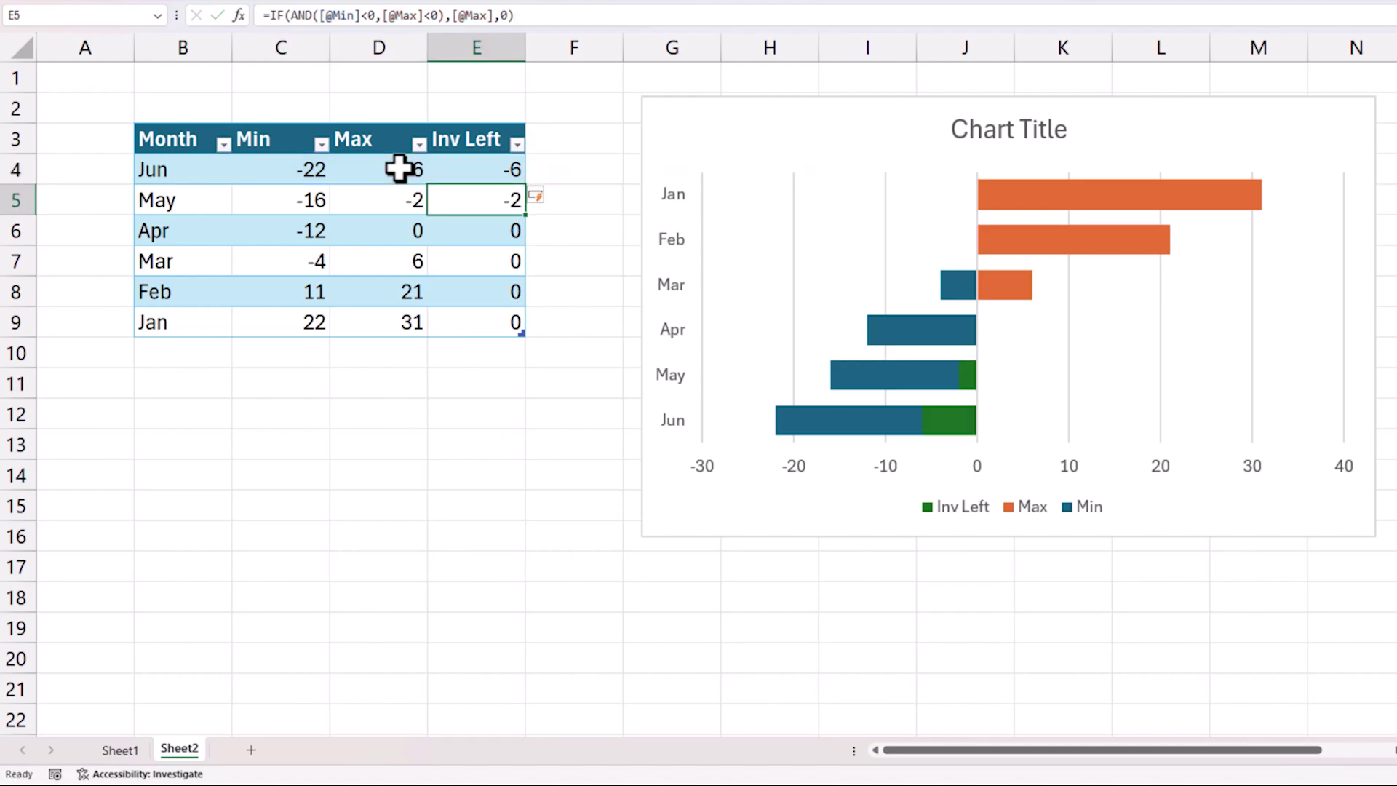
right_click(827, 239)
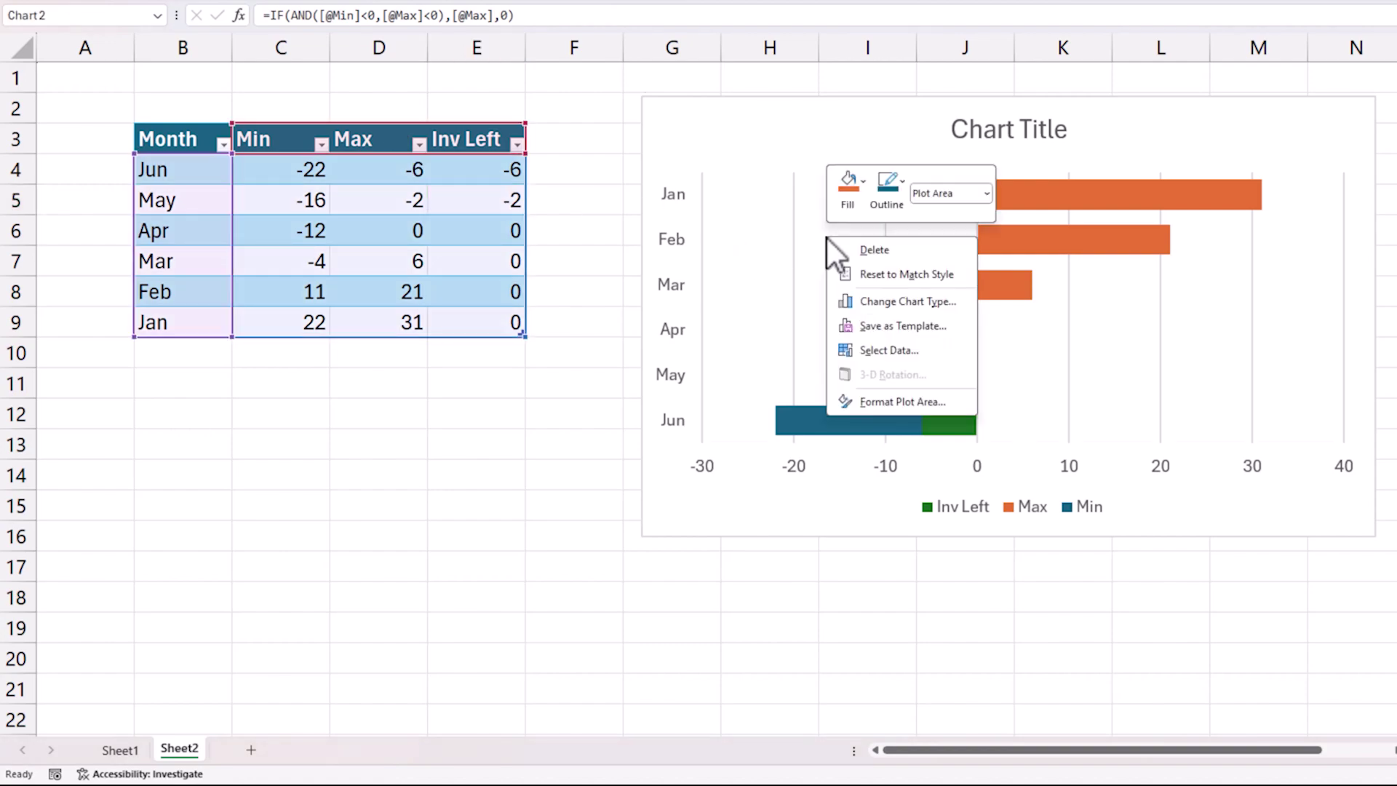
click(888, 351)
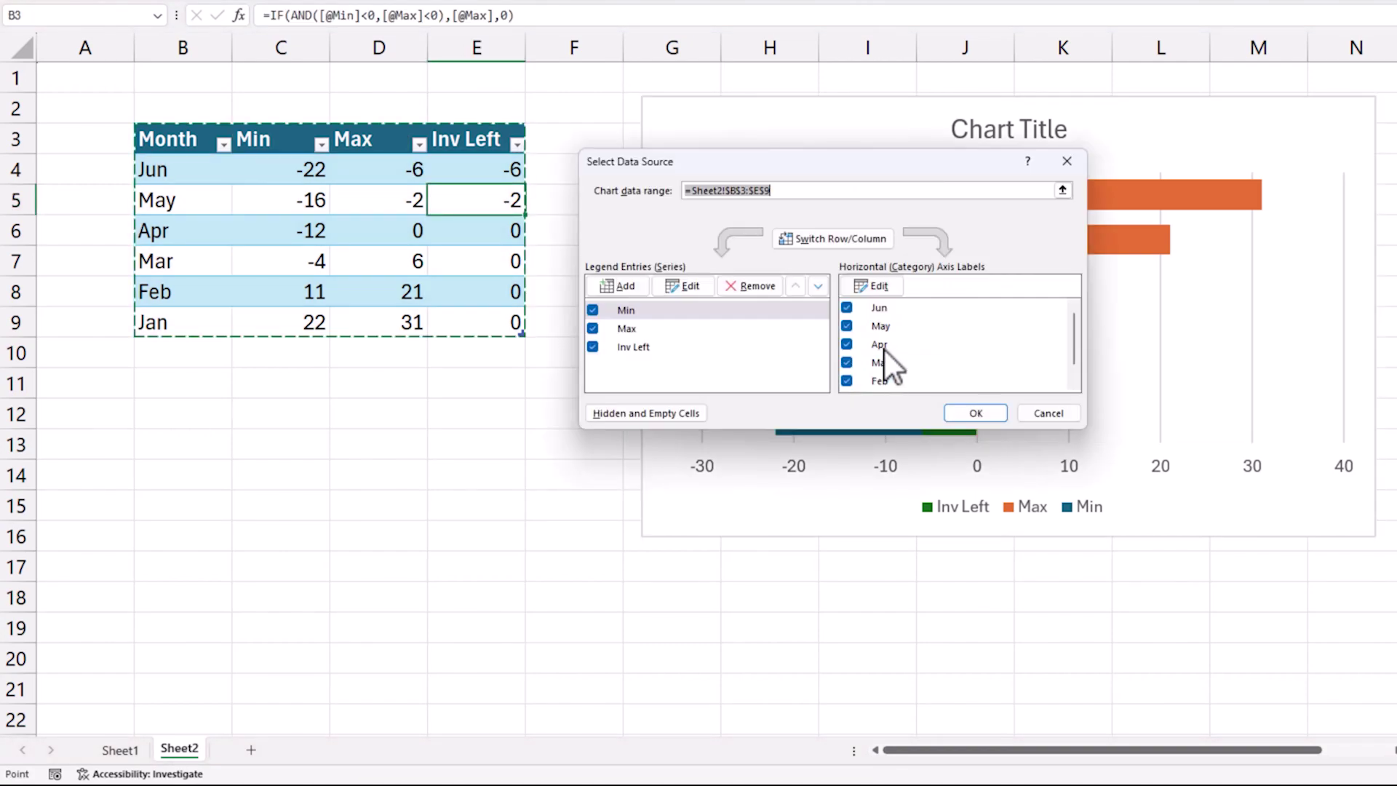
drag(785, 170, 897, 187)
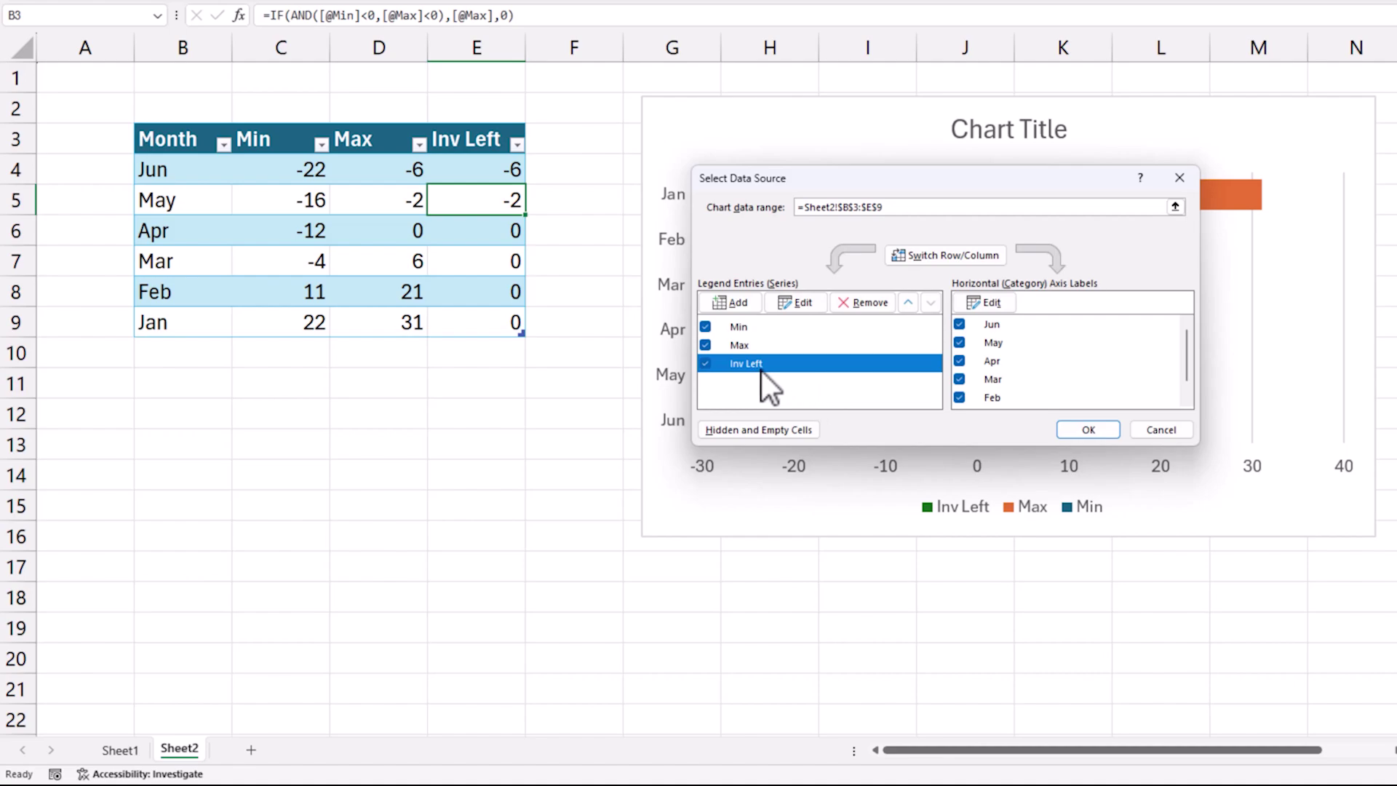
drag(962, 191, 1177, 200)
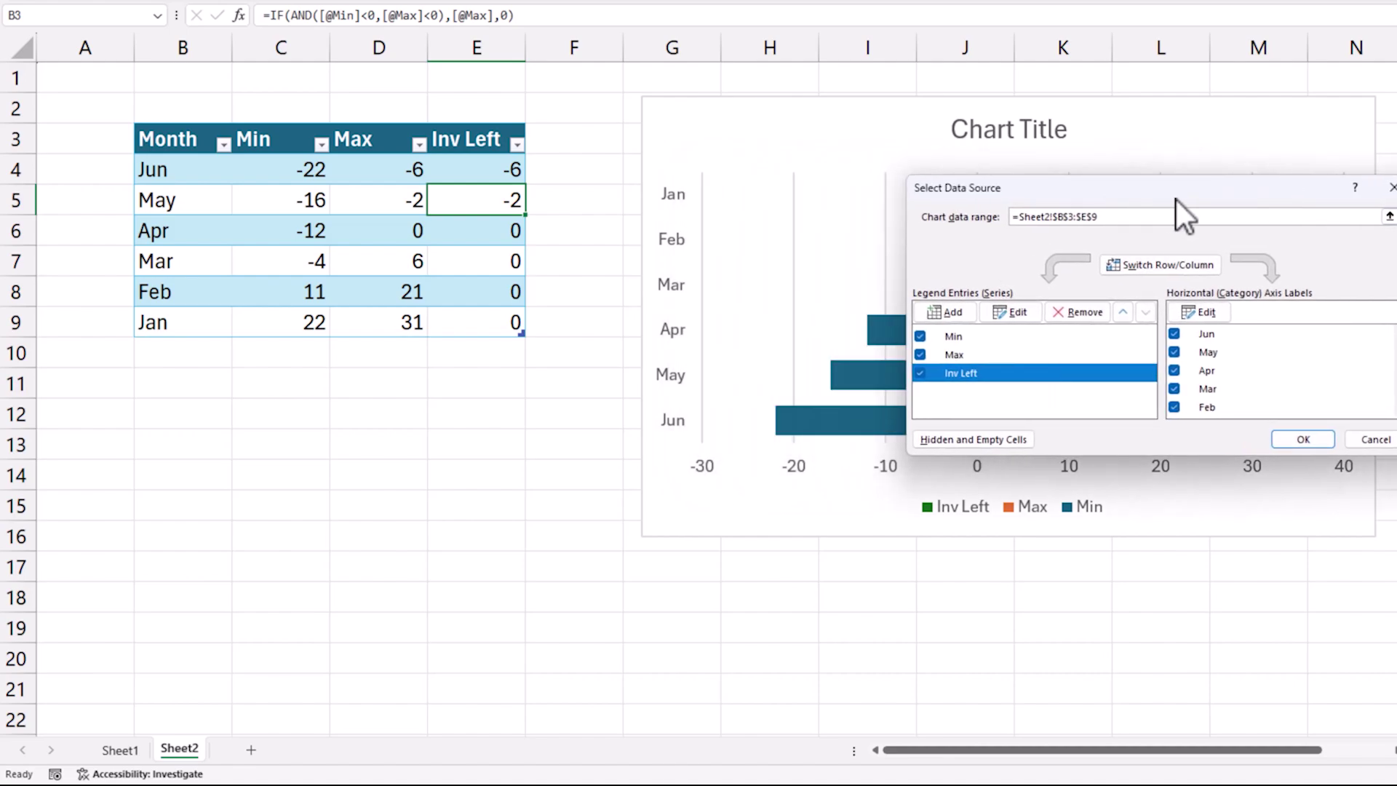
click(1299, 439)
click(937, 421)
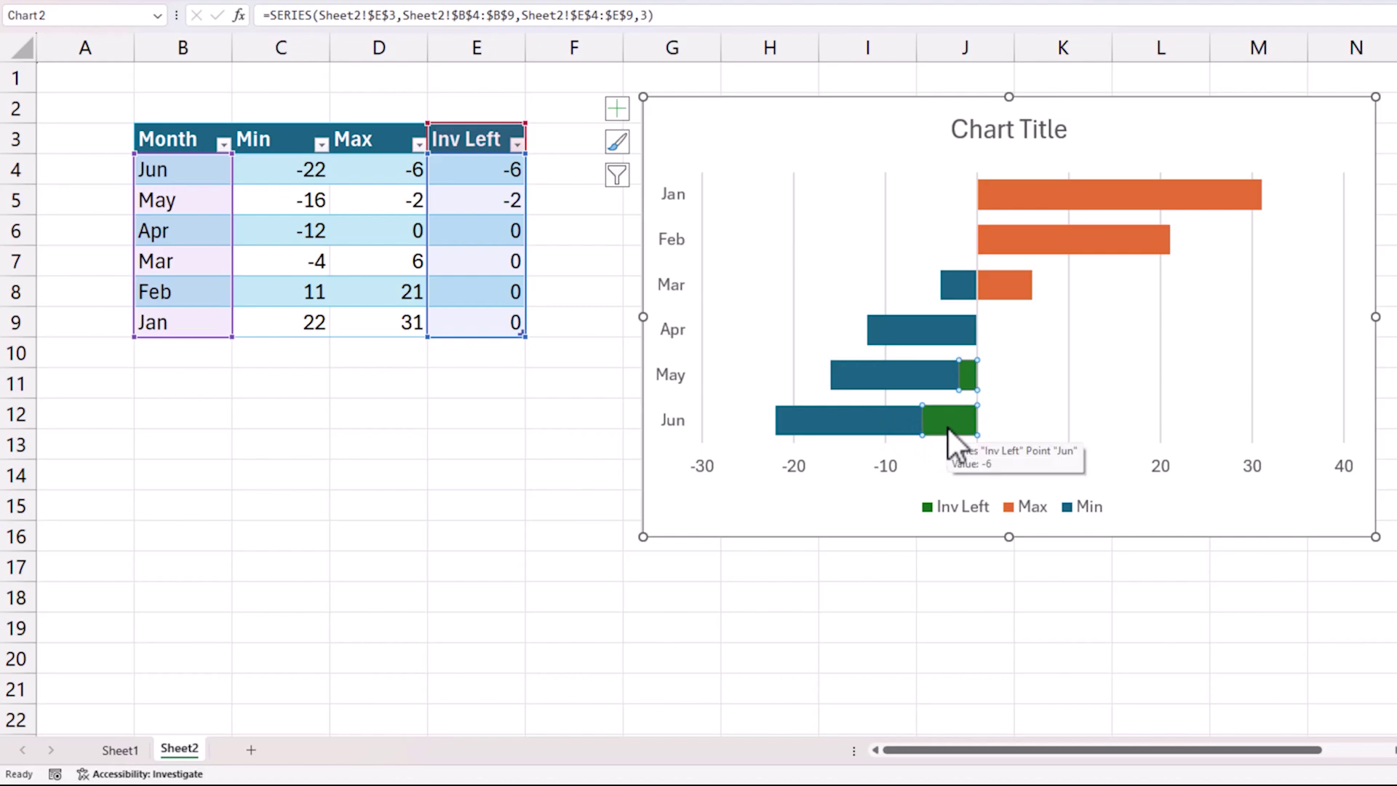
Fill the Inv Left series bars with white.
key(ctrl+1)
click(1228, 81)
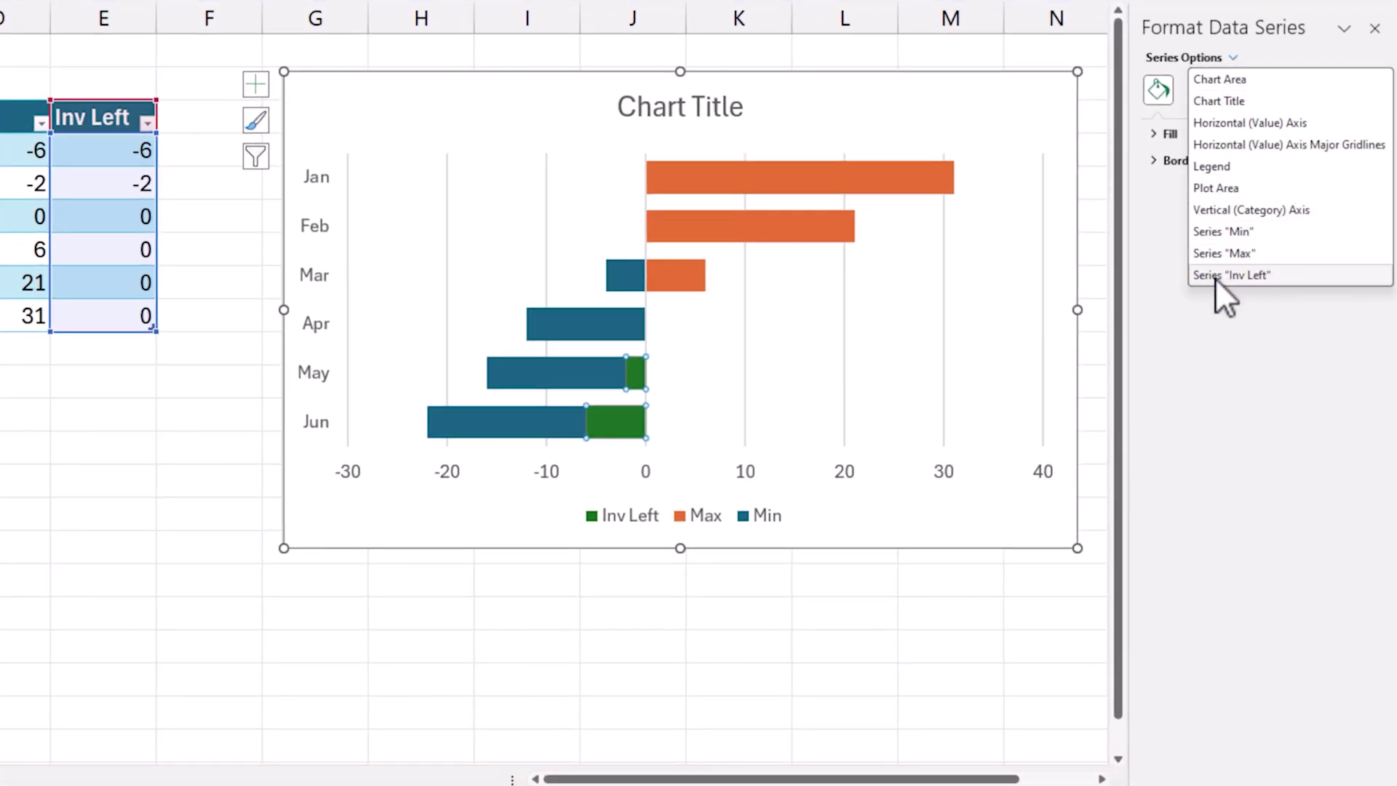
click(1217, 276)
click(1150, 134)
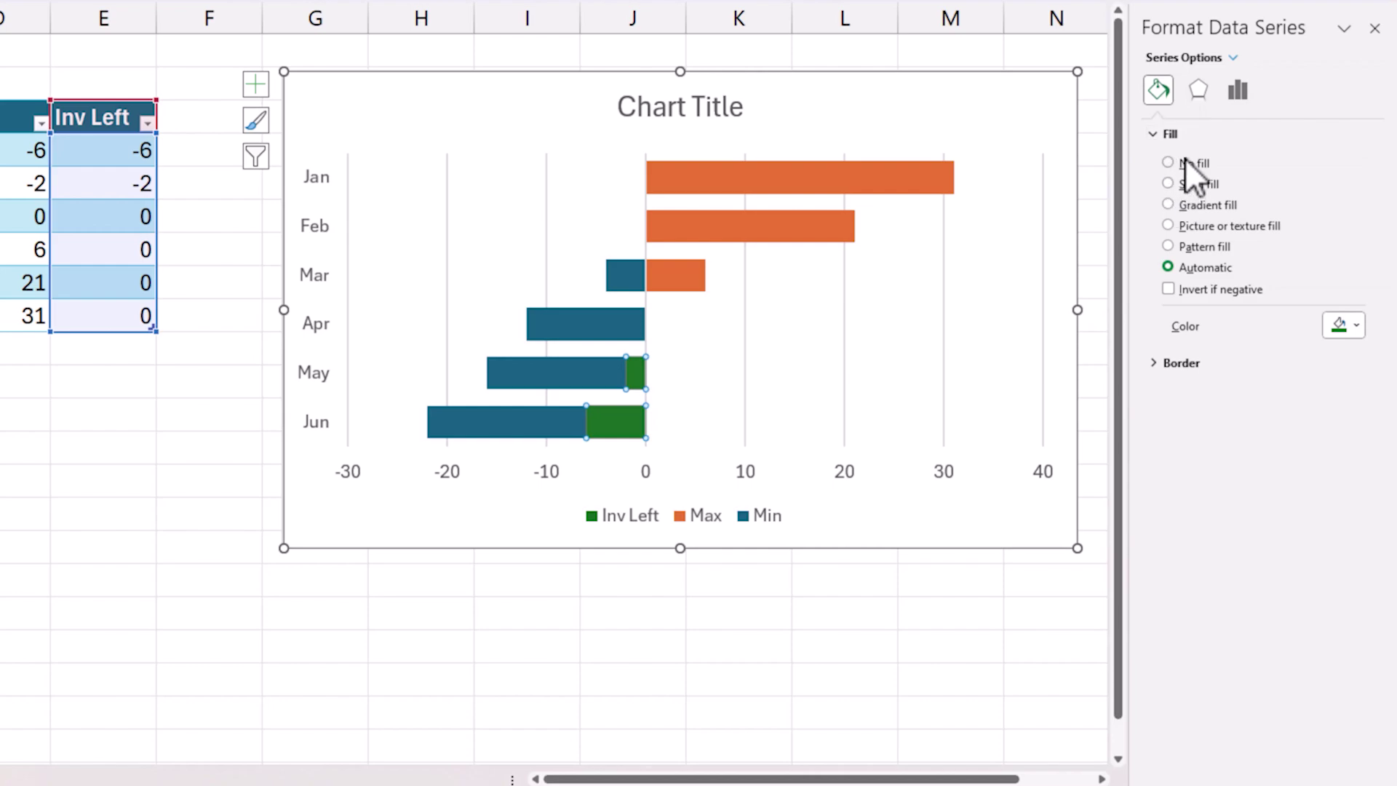
click(1334, 325)
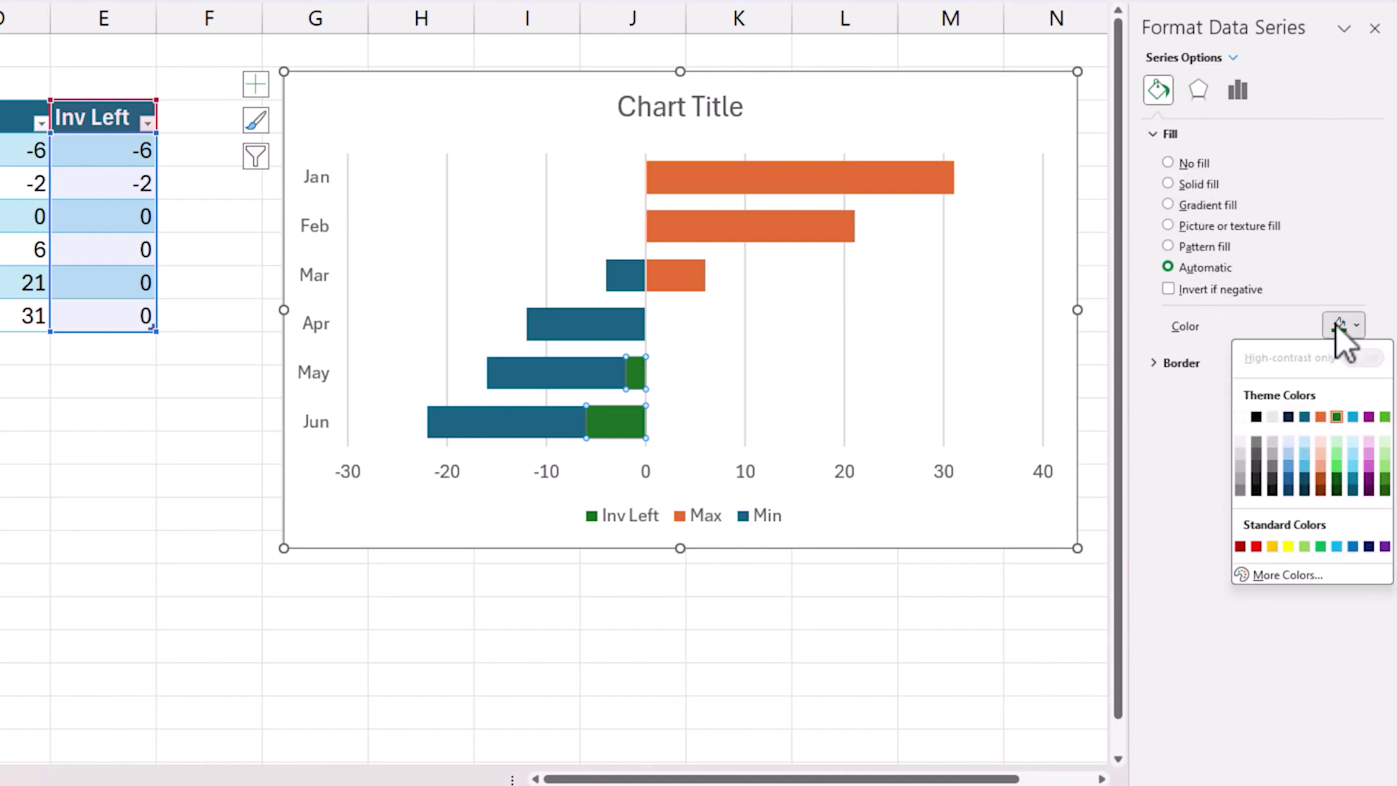
click(1243, 419)
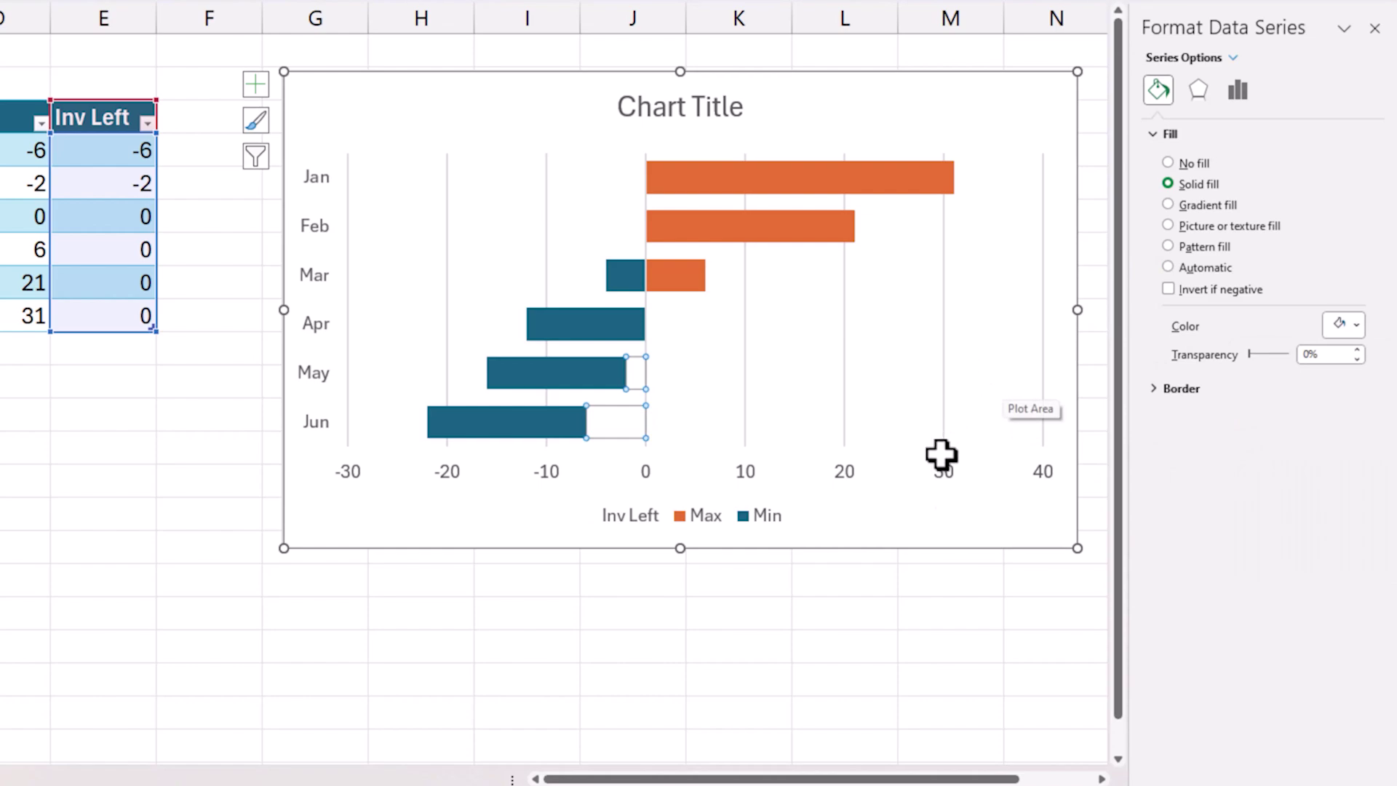
click(846, 613)
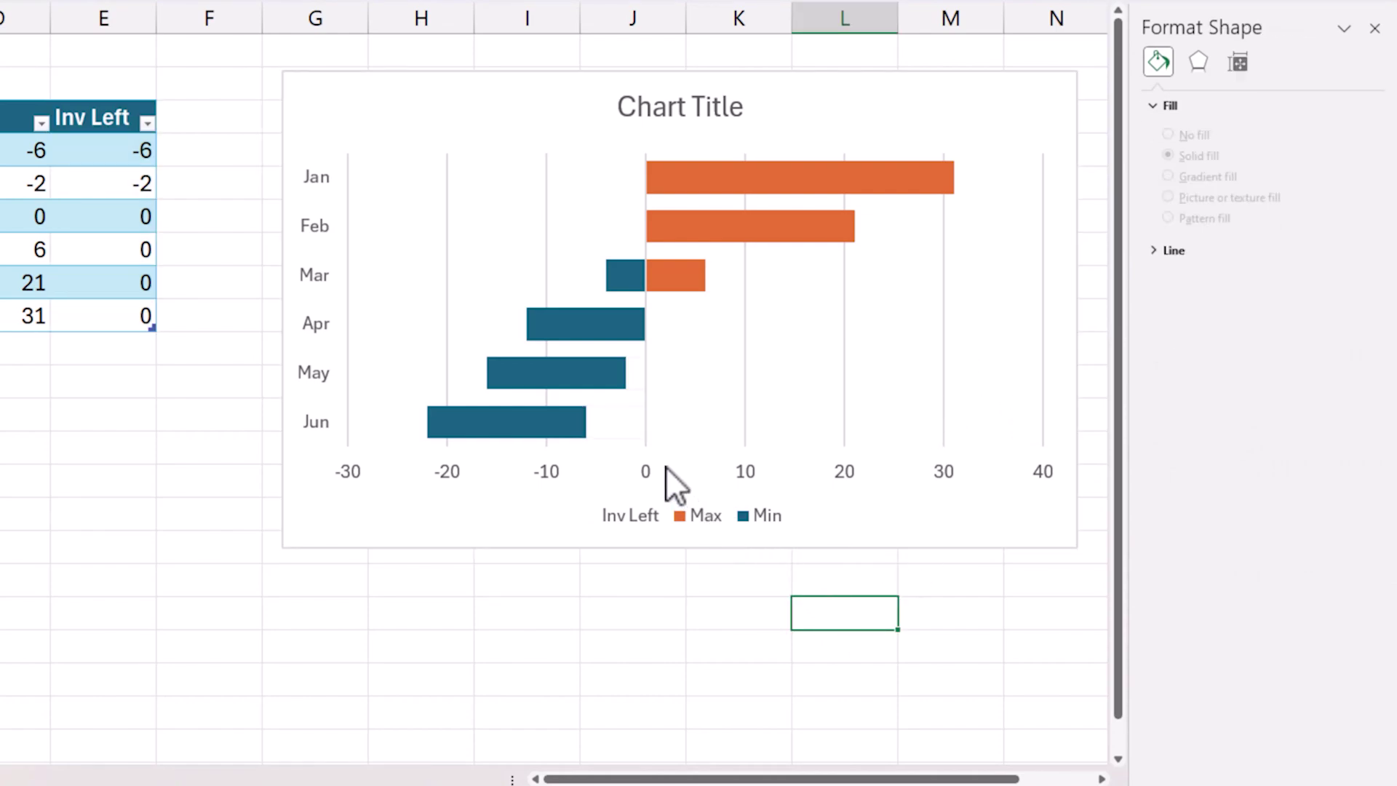
Set the Inv Left bars' border to No line.
click(619, 428)
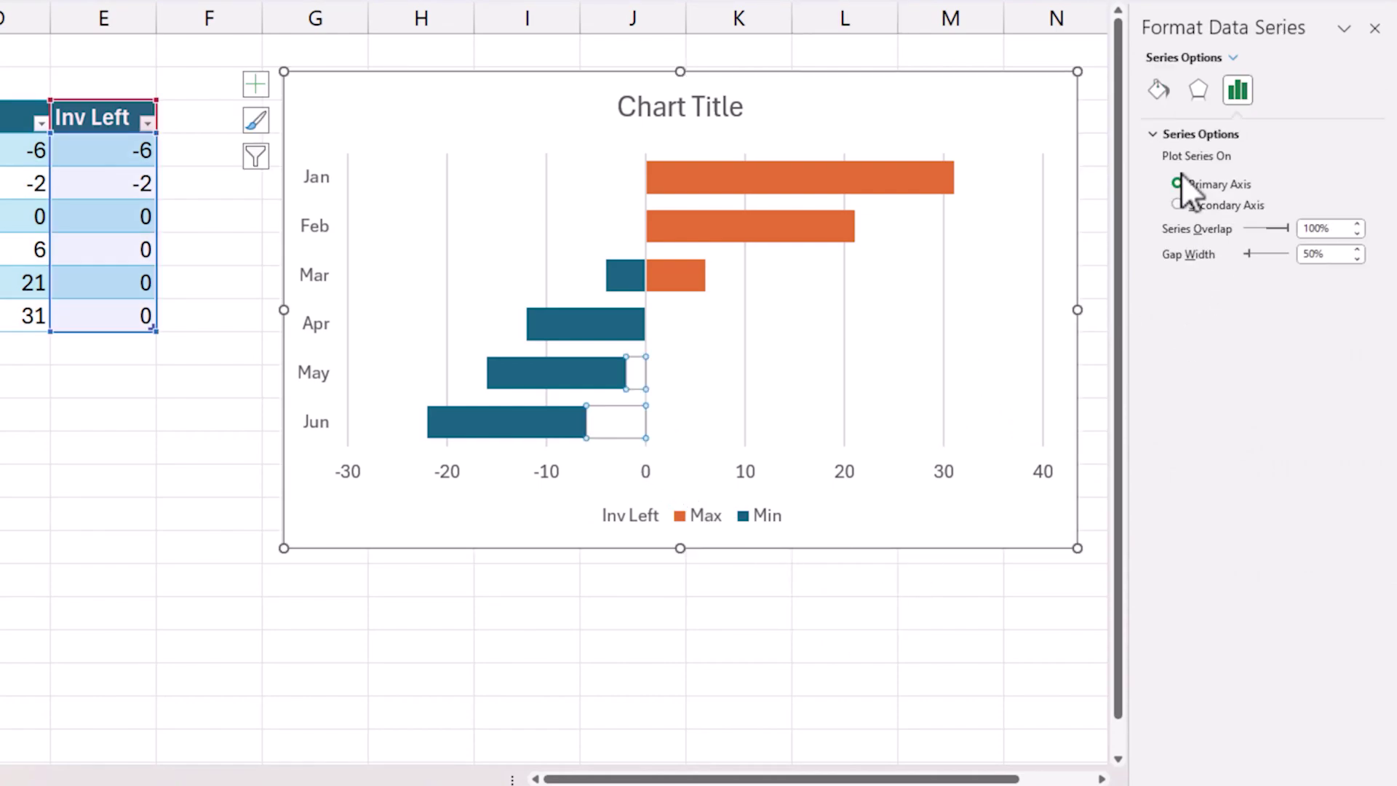
click(1159, 88)
click(1173, 389)
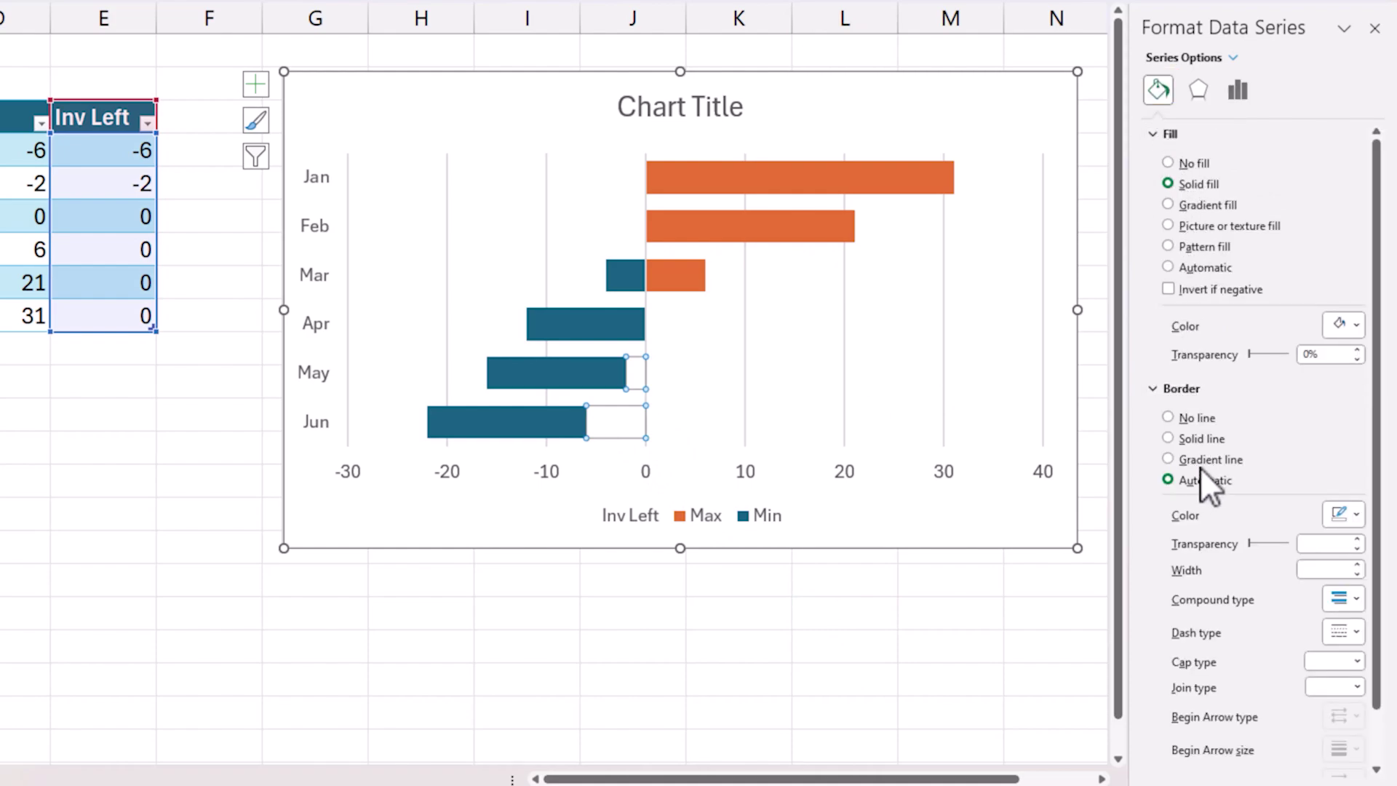
click(1200, 420)
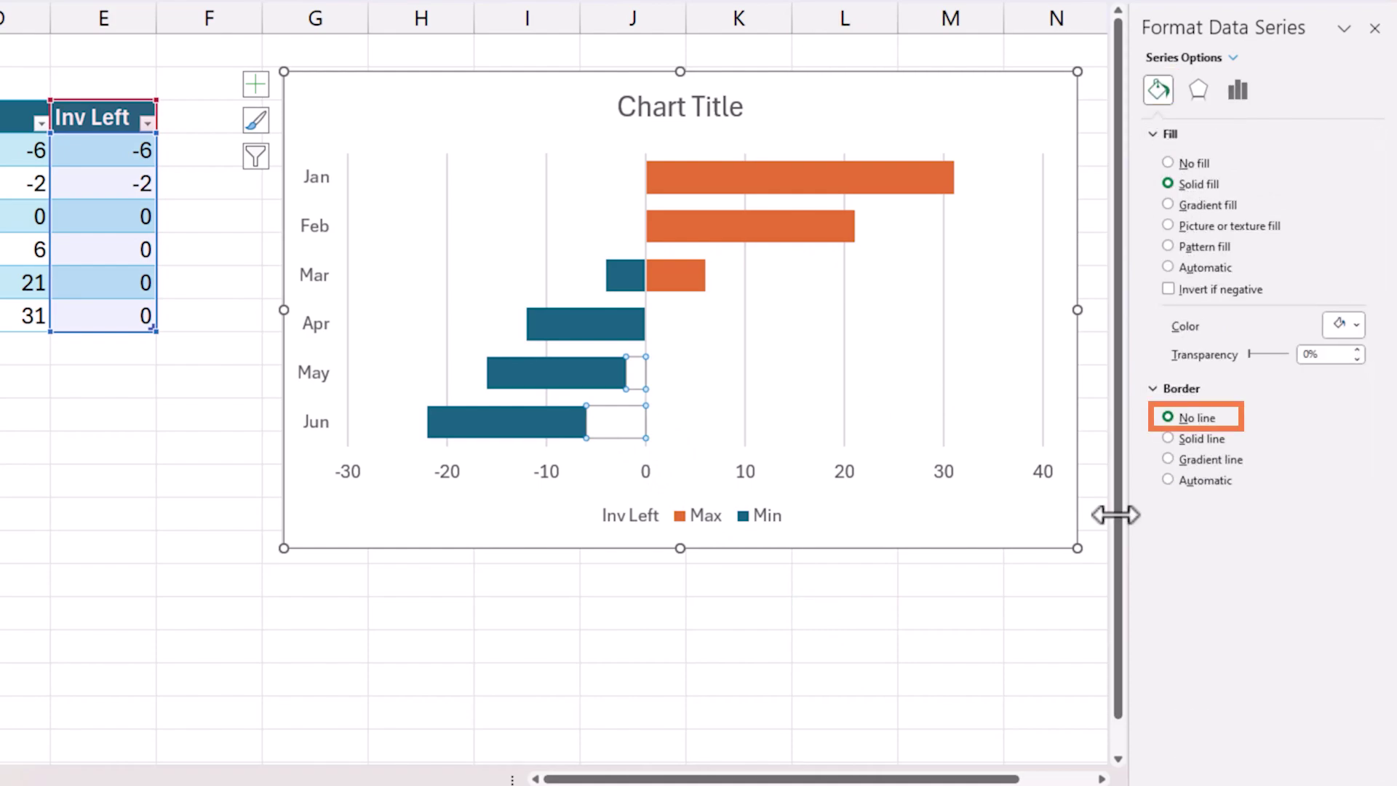
click(901, 610)
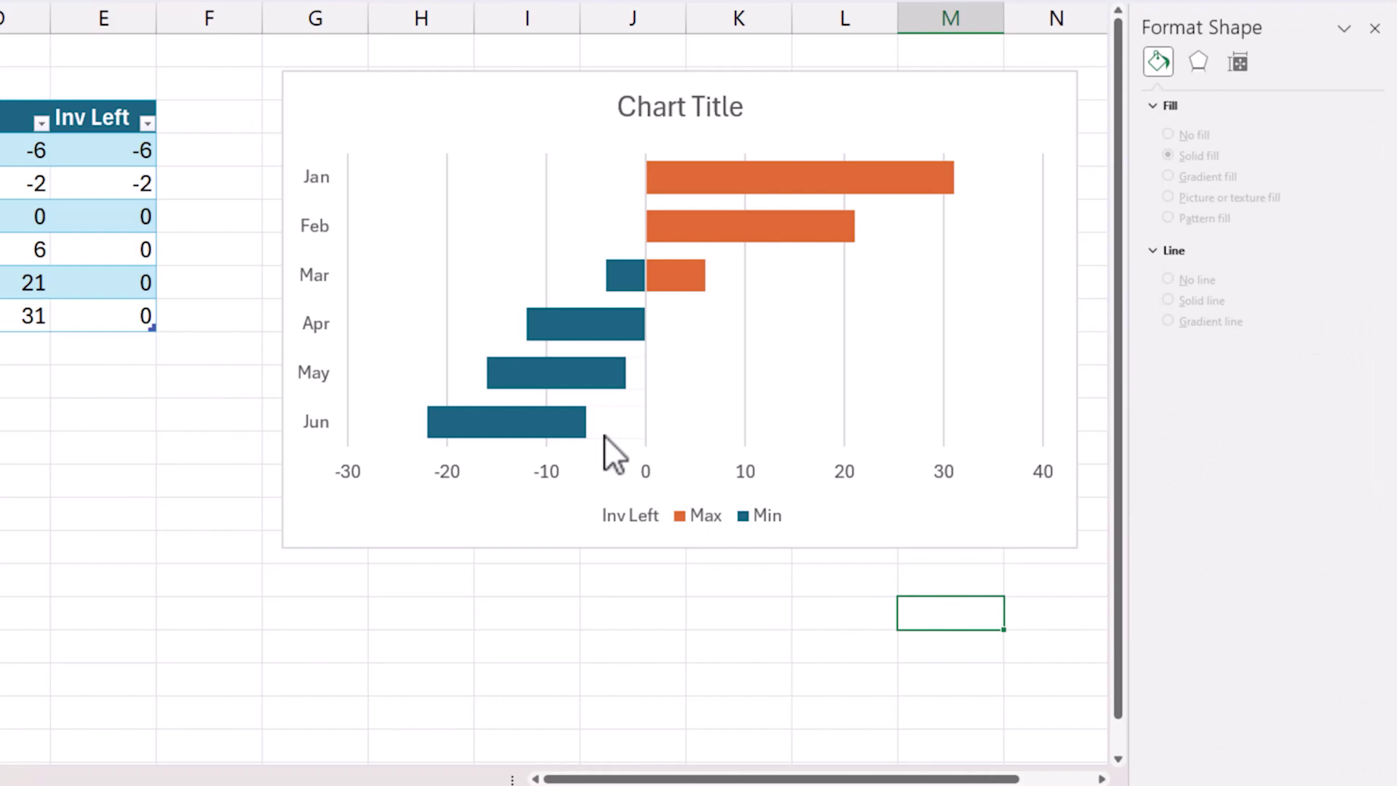
Set the Max and Min series borders to No line.
mouse_move(531, 429)
click(689, 397)
click(1246, 56)
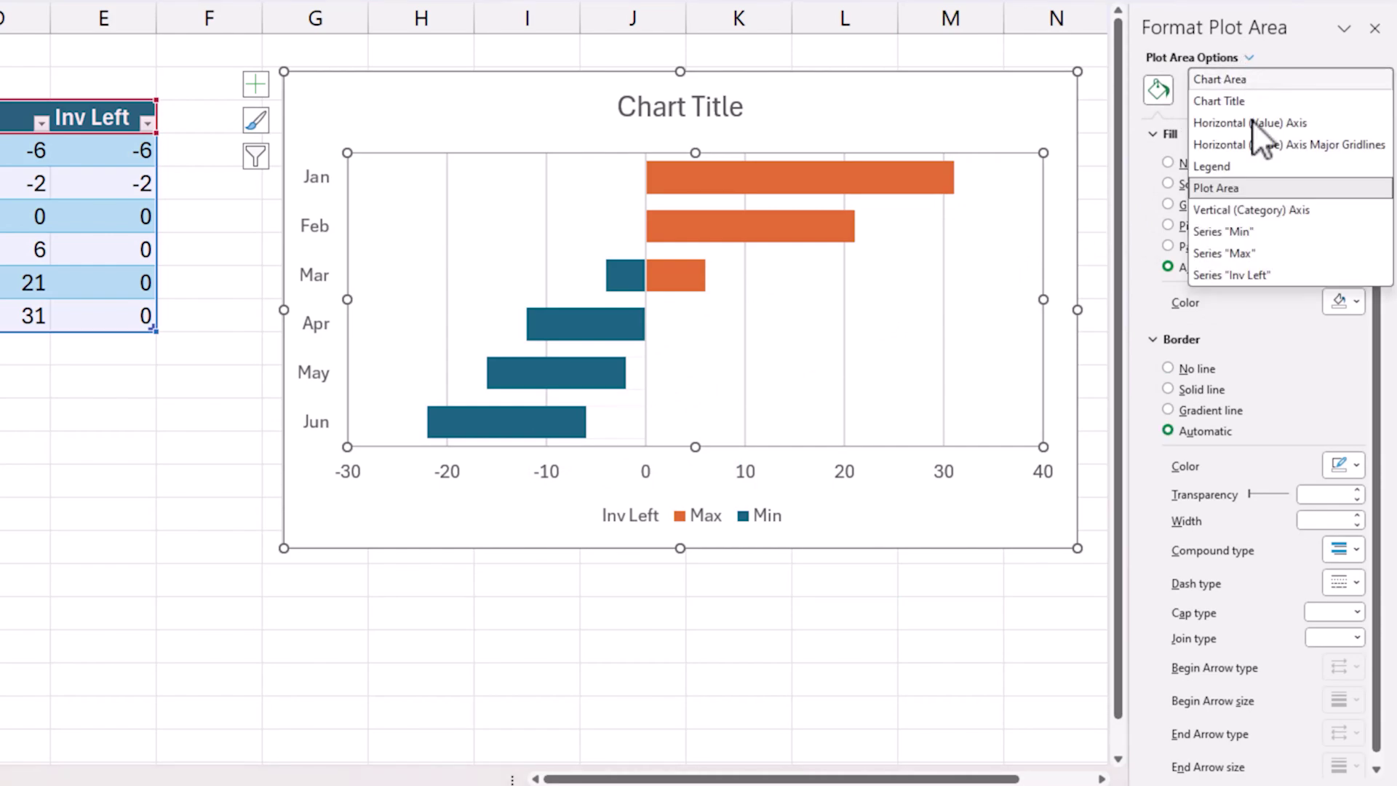
click(1238, 274)
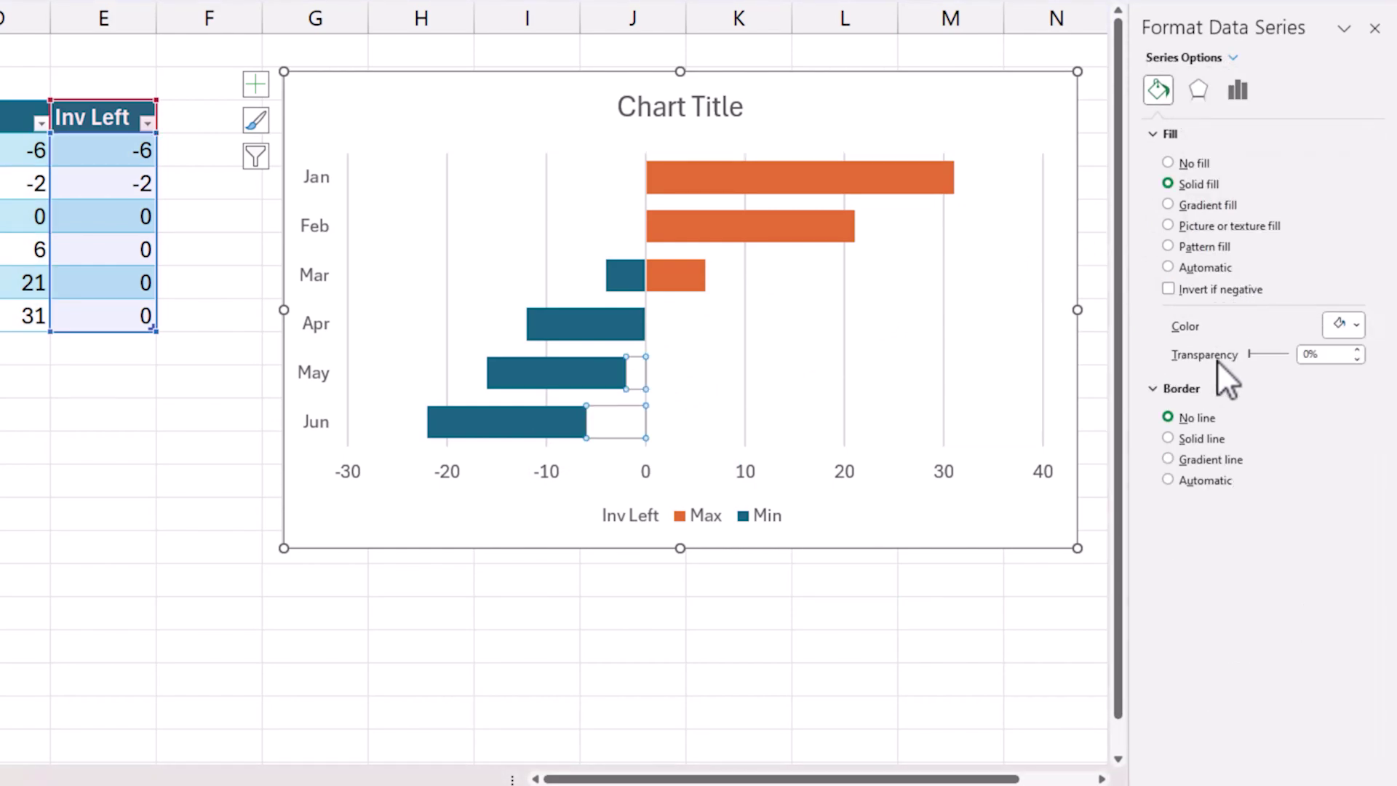
click(1232, 57)
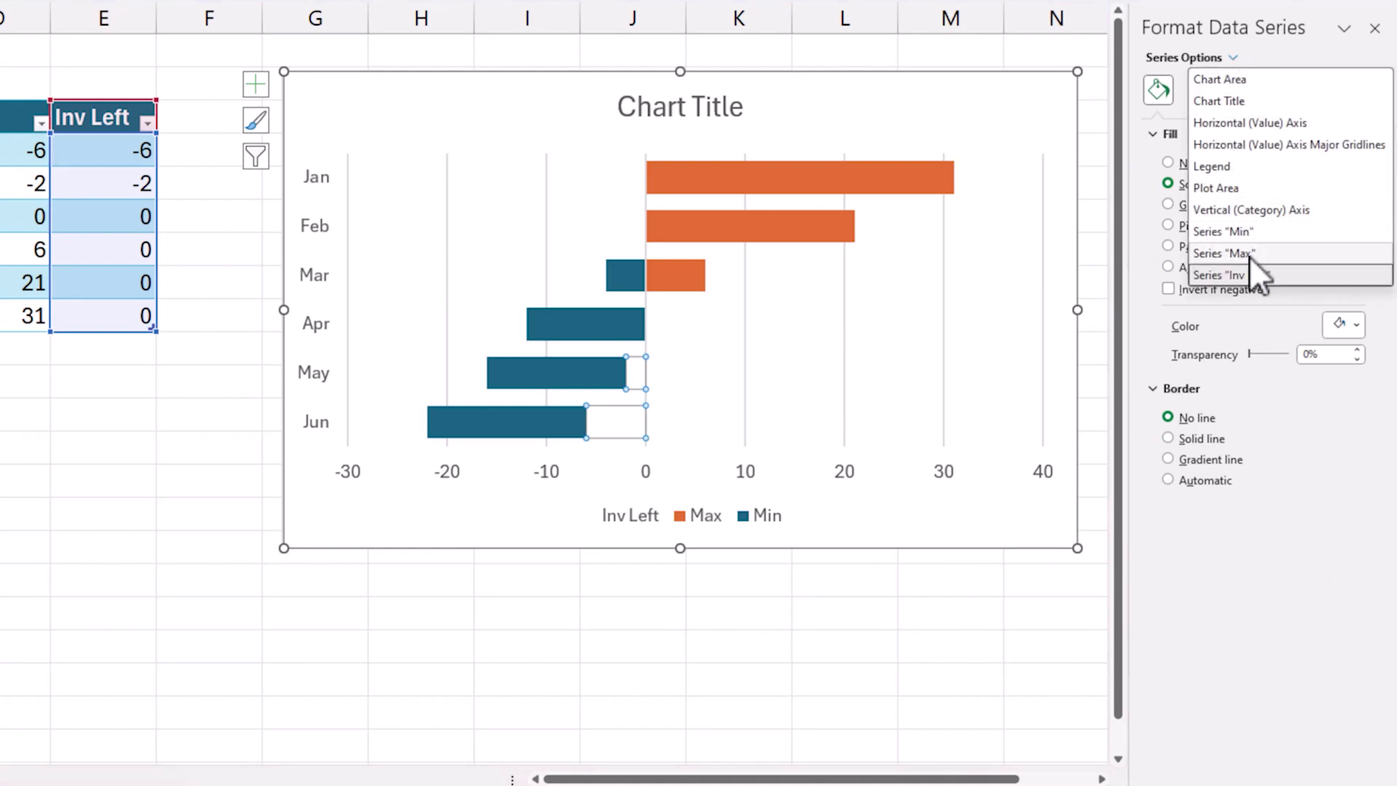
click(1250, 257)
click(1205, 394)
click(1233, 57)
click(1241, 233)
click(1170, 392)
click(800, 657)
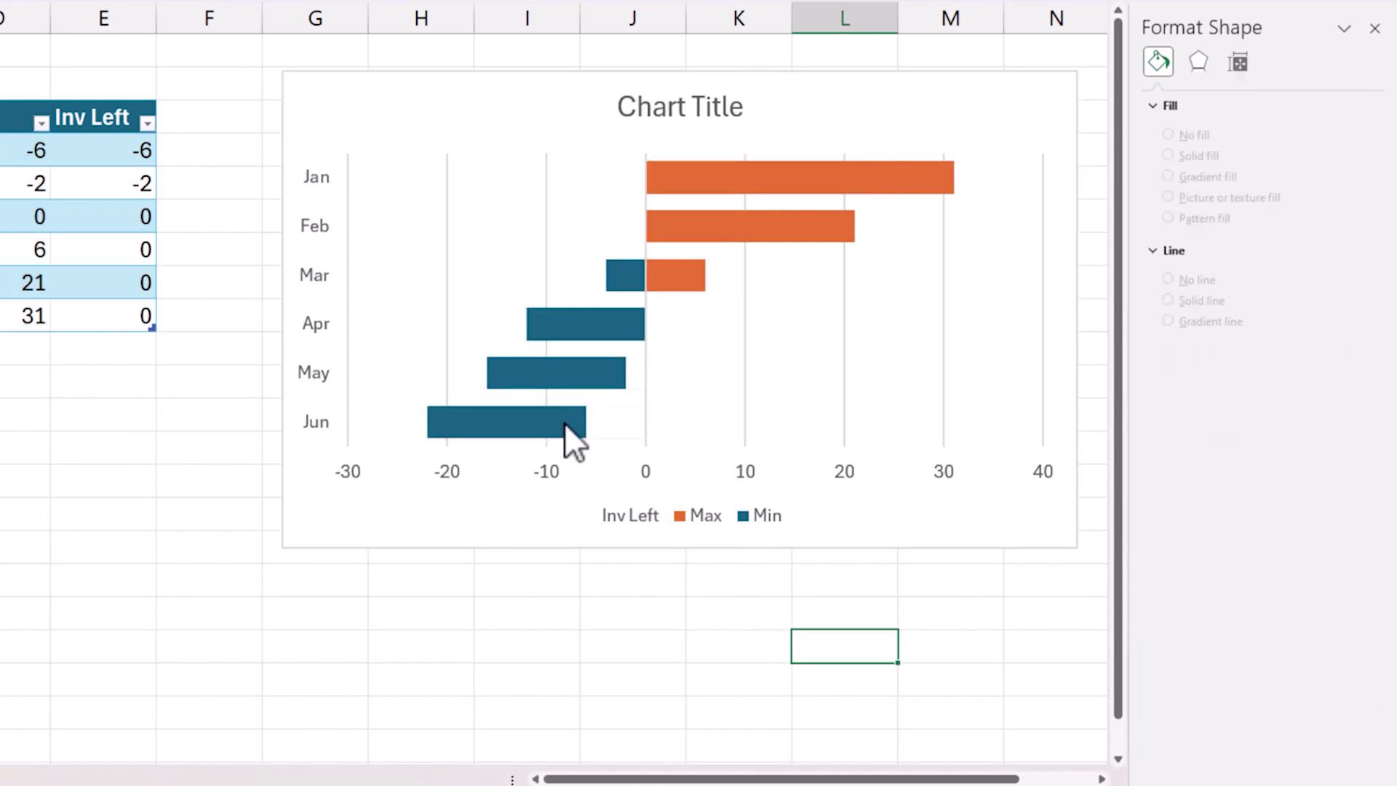
mouse_move(557, 424)
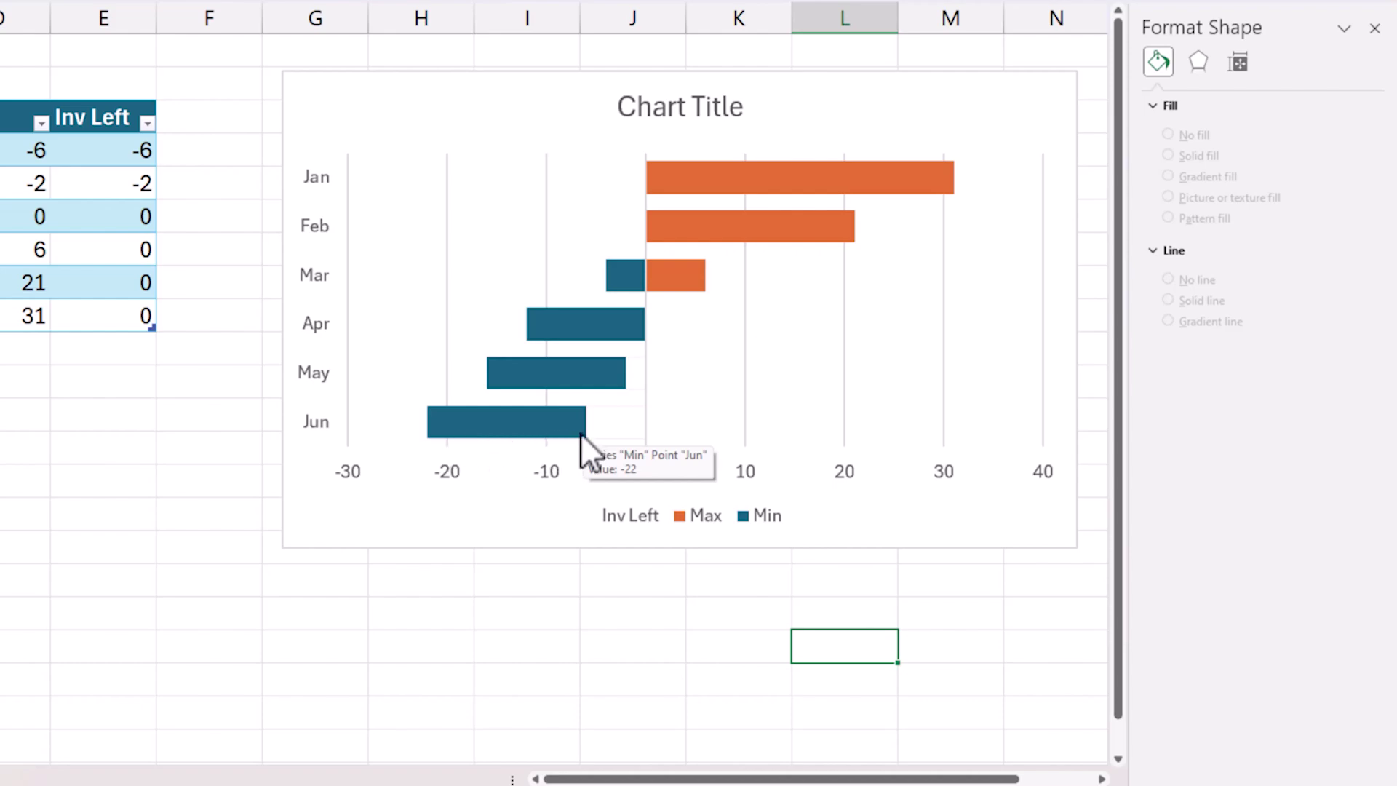
click(662, 177)
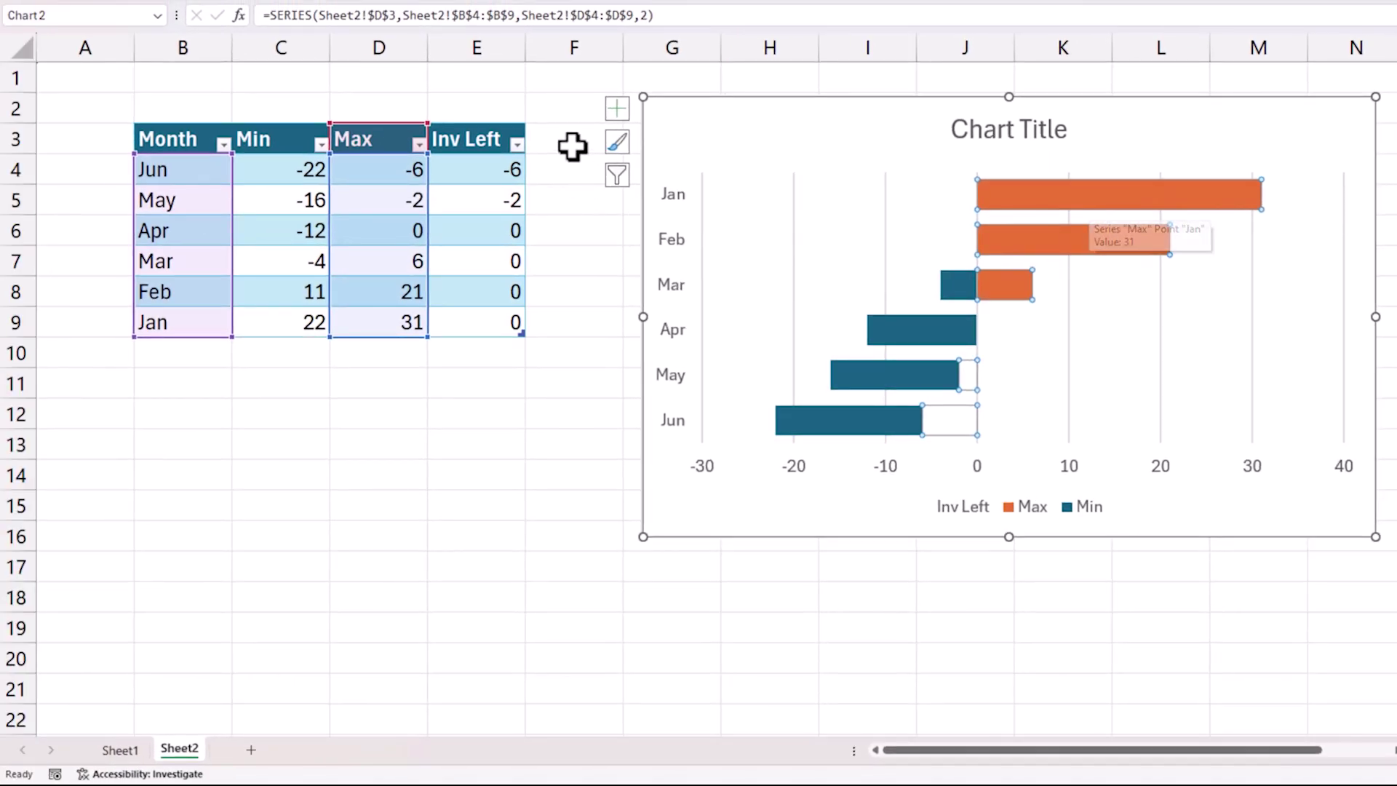
Add an 'Inv Right' header in F3 to extend the table.
click(583, 152)
text(Inv Right)
key(Return)
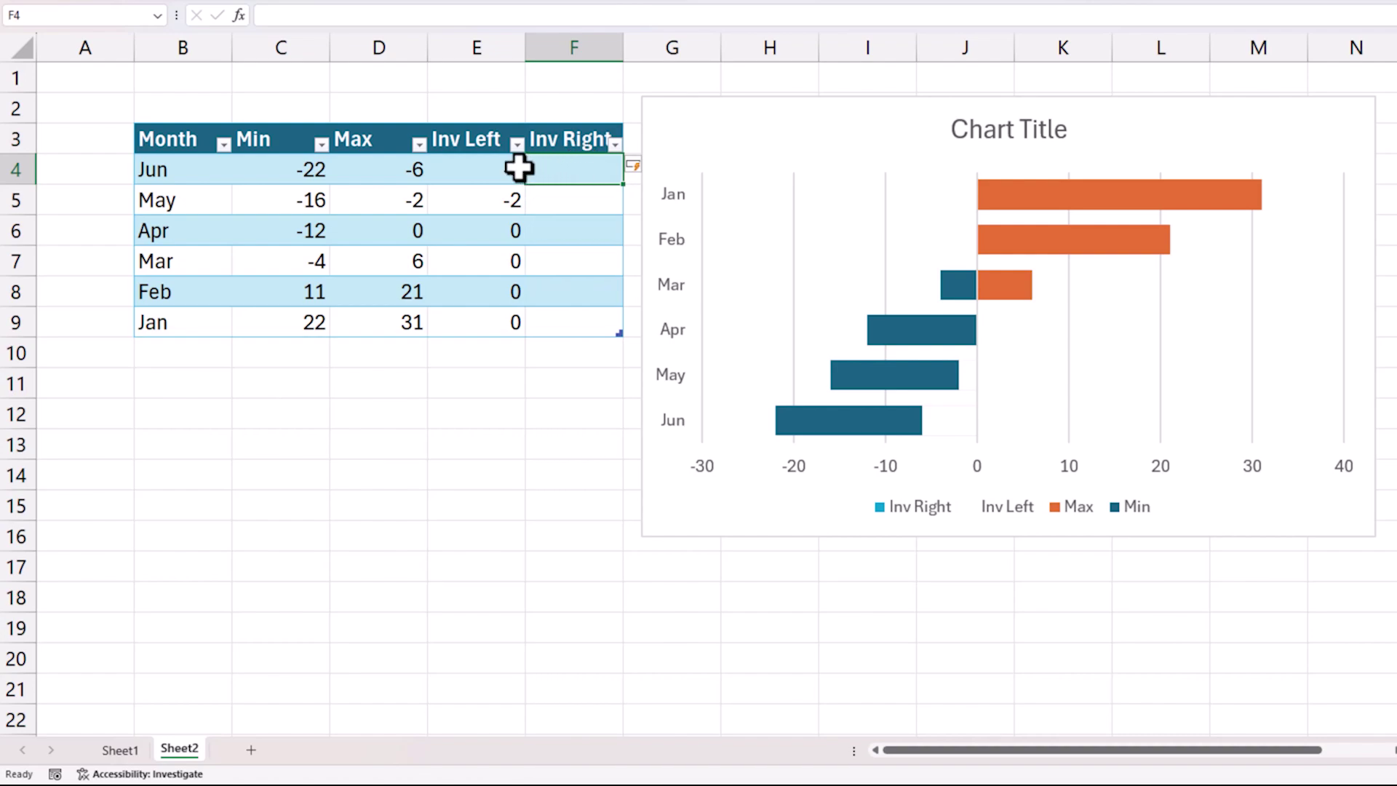
text(=IF(AND()
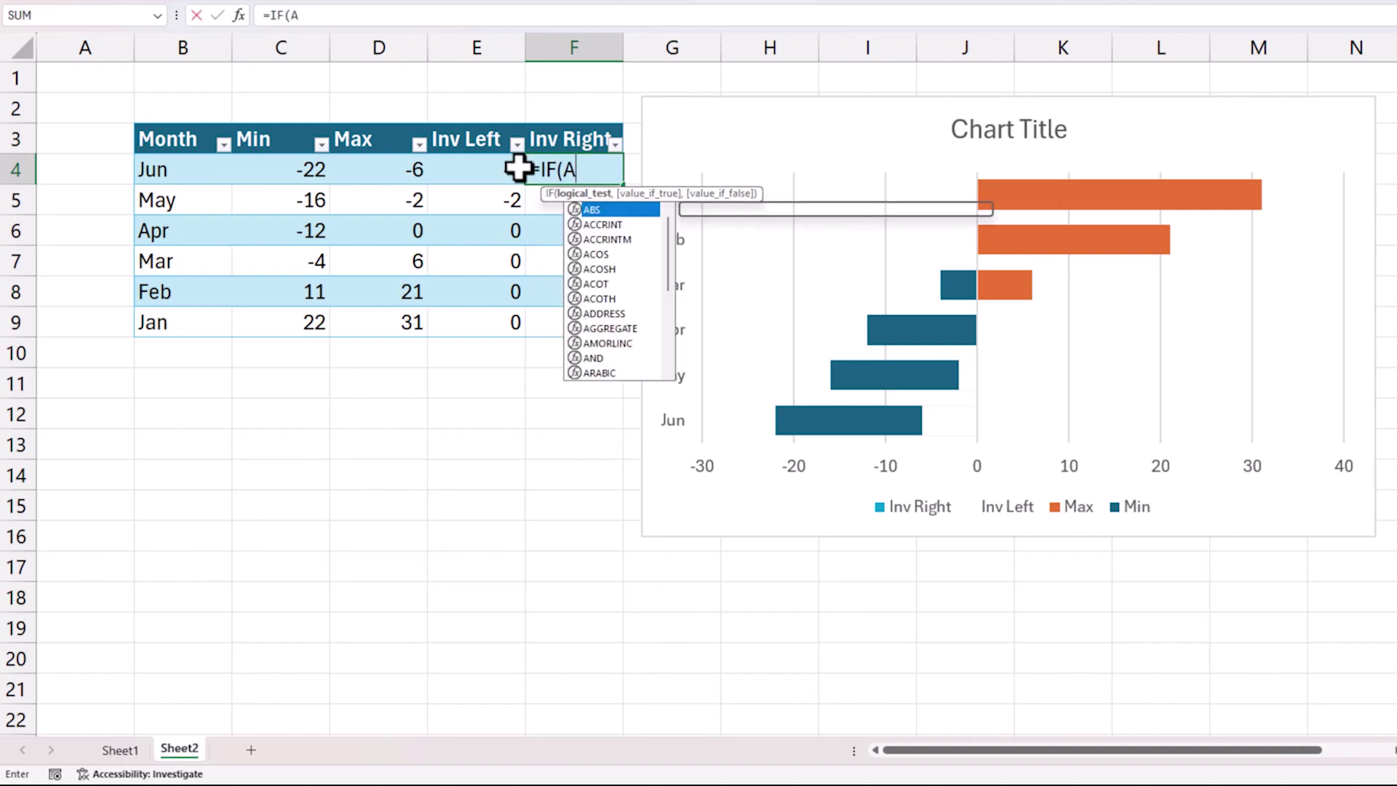
click(313, 174)
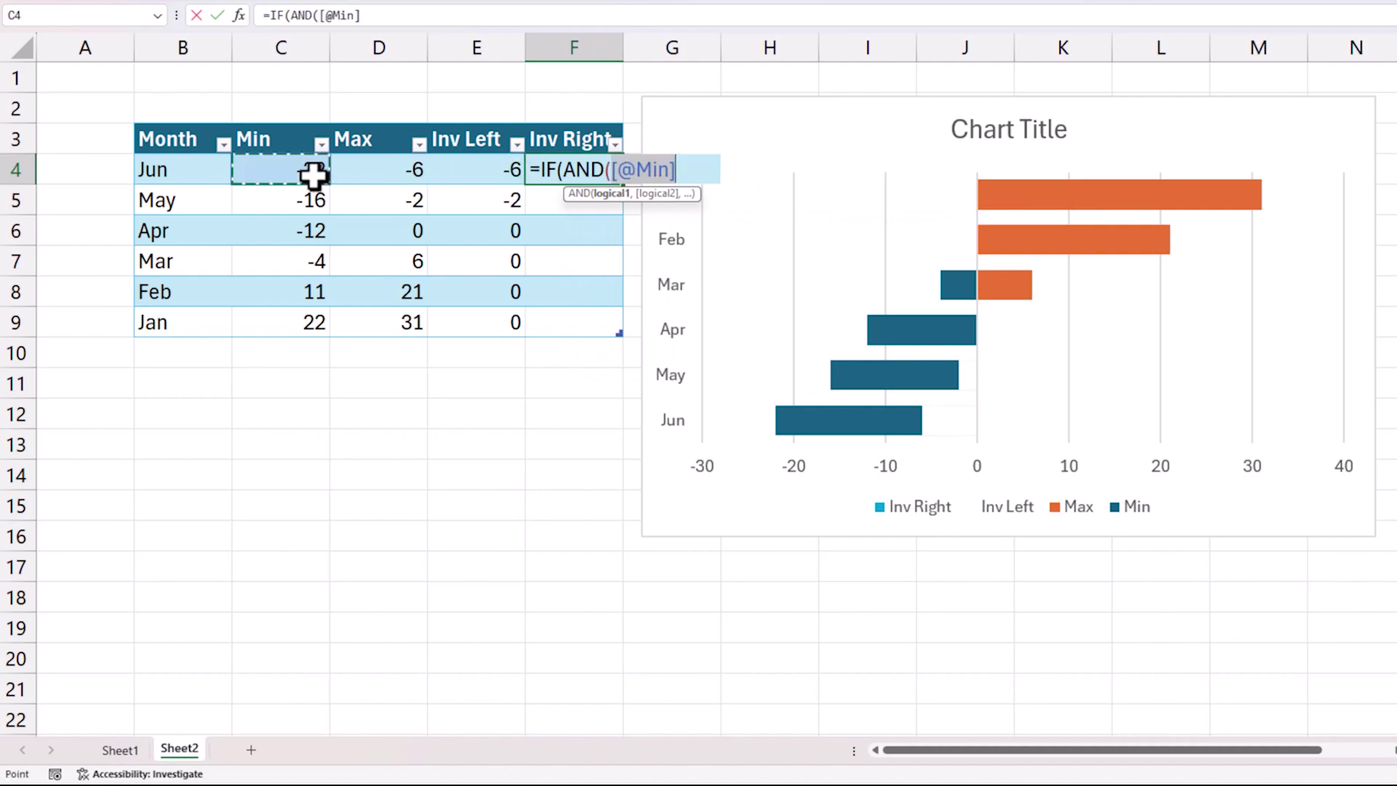
text(>0,)
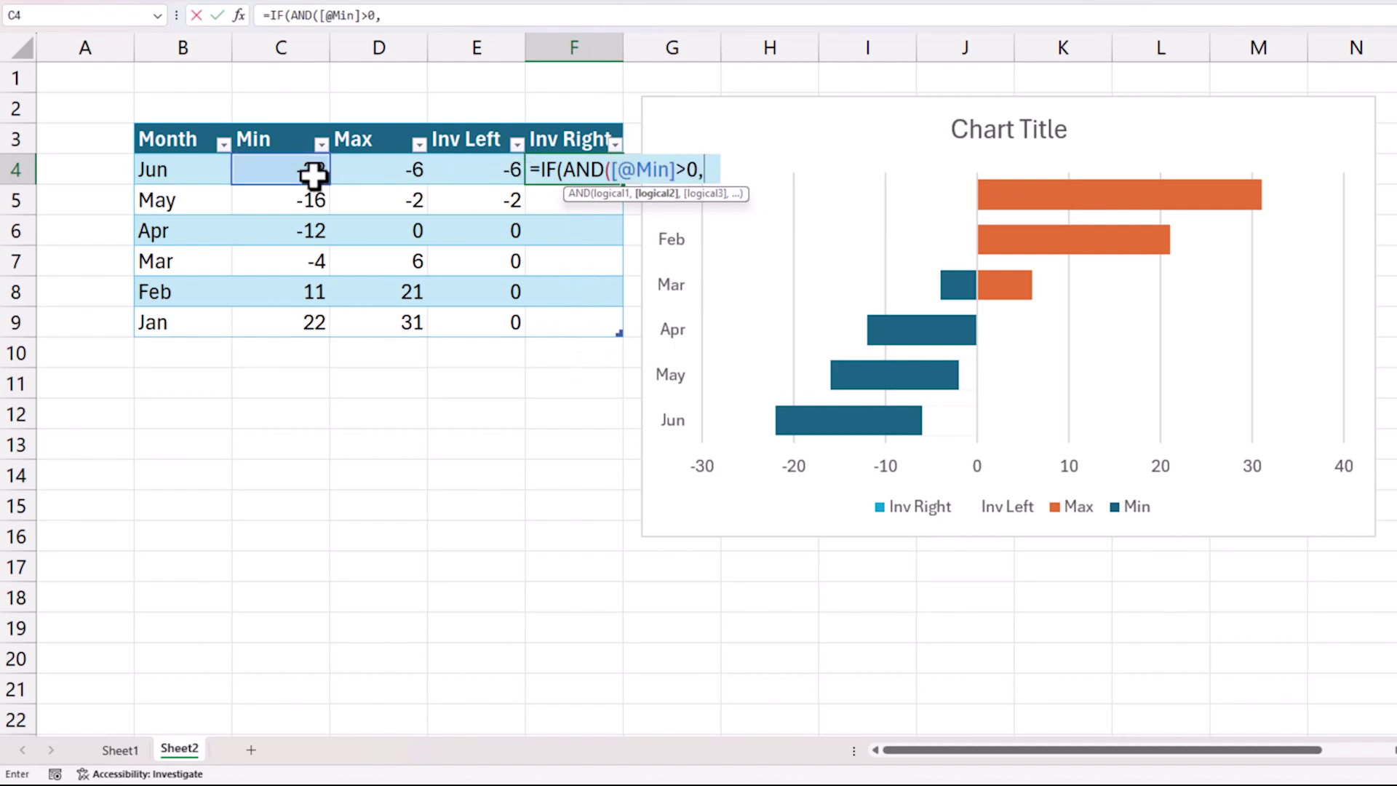
click(372, 178)
text(,0)
key(BackSpace)
key(BackSpace)
text(>0,)
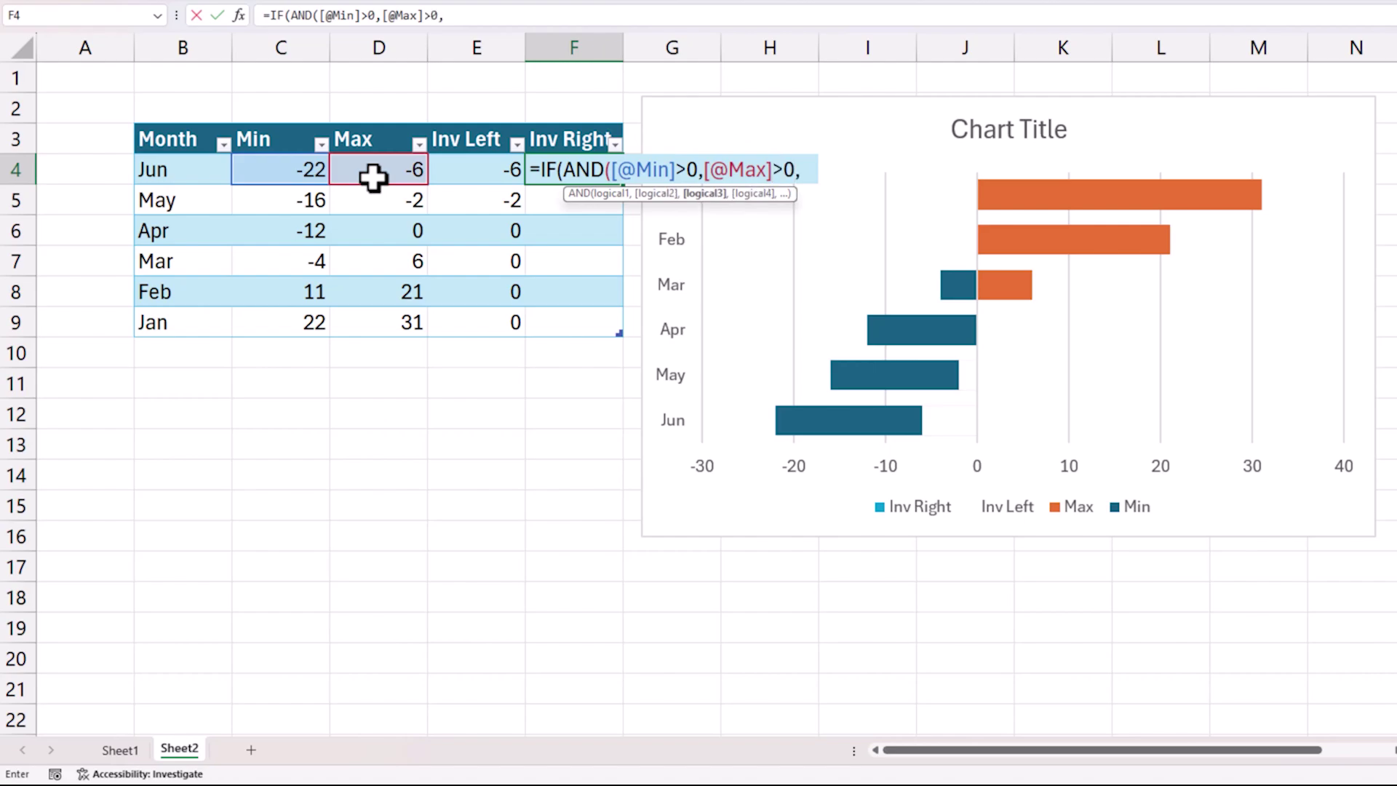
key(BackSpace)
text(),)
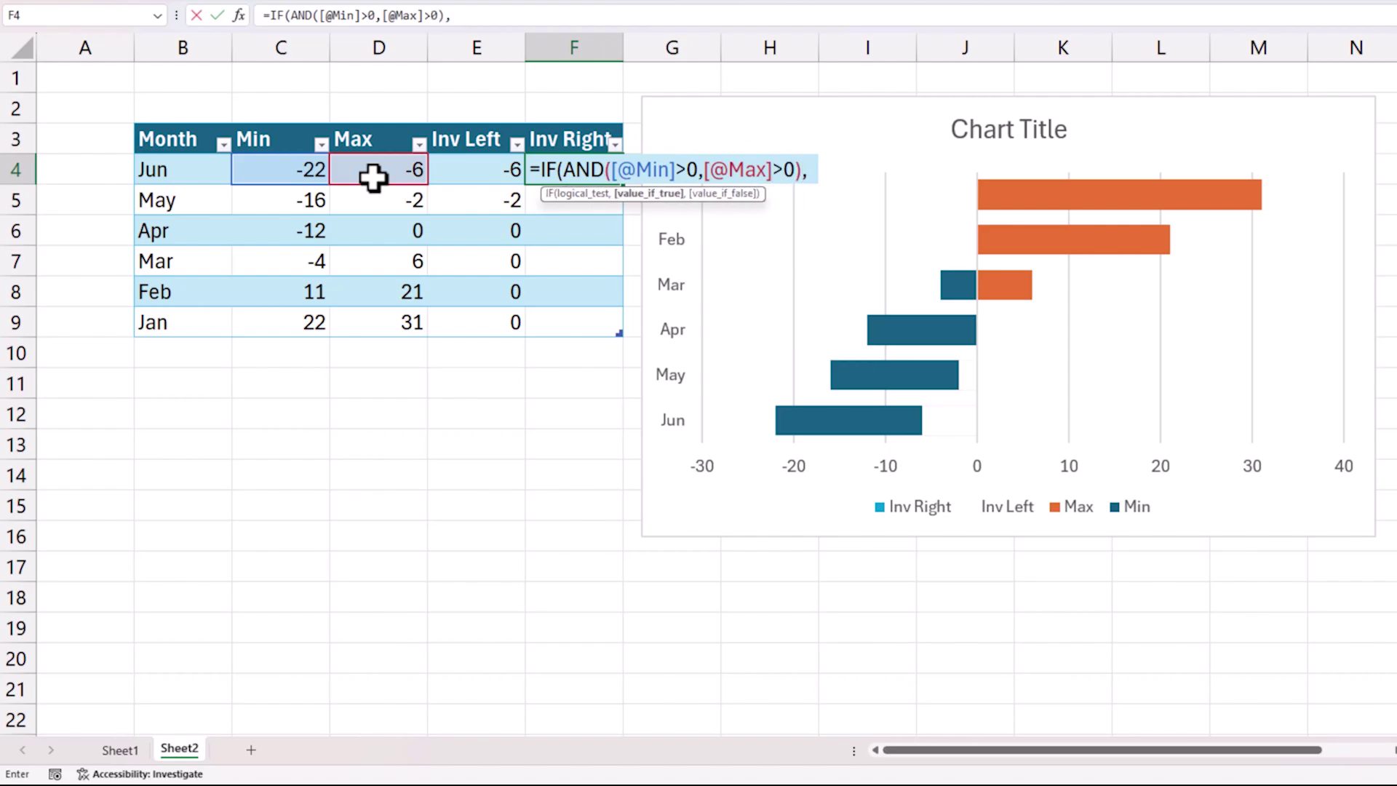
click(311, 168)
text(,0)
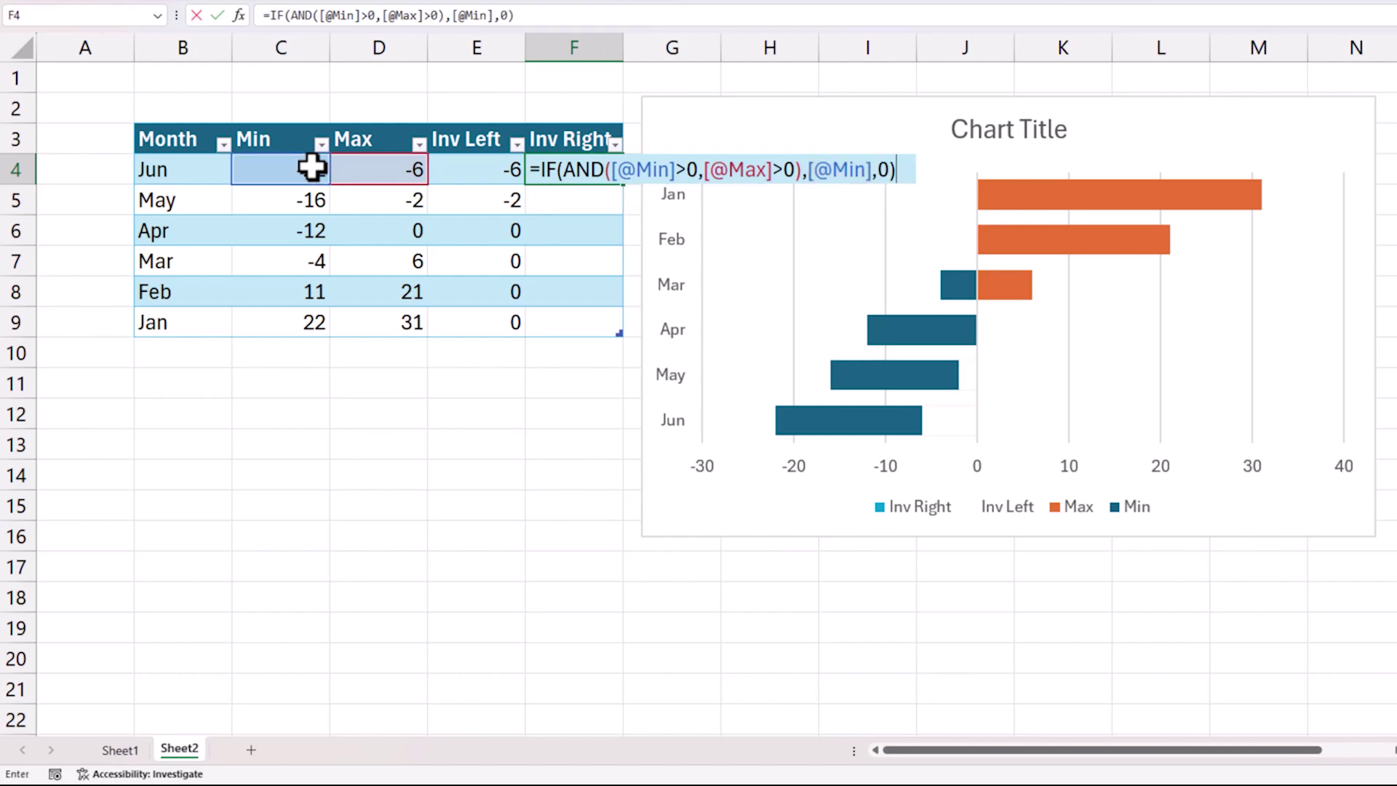
key(Return)
key(Up)
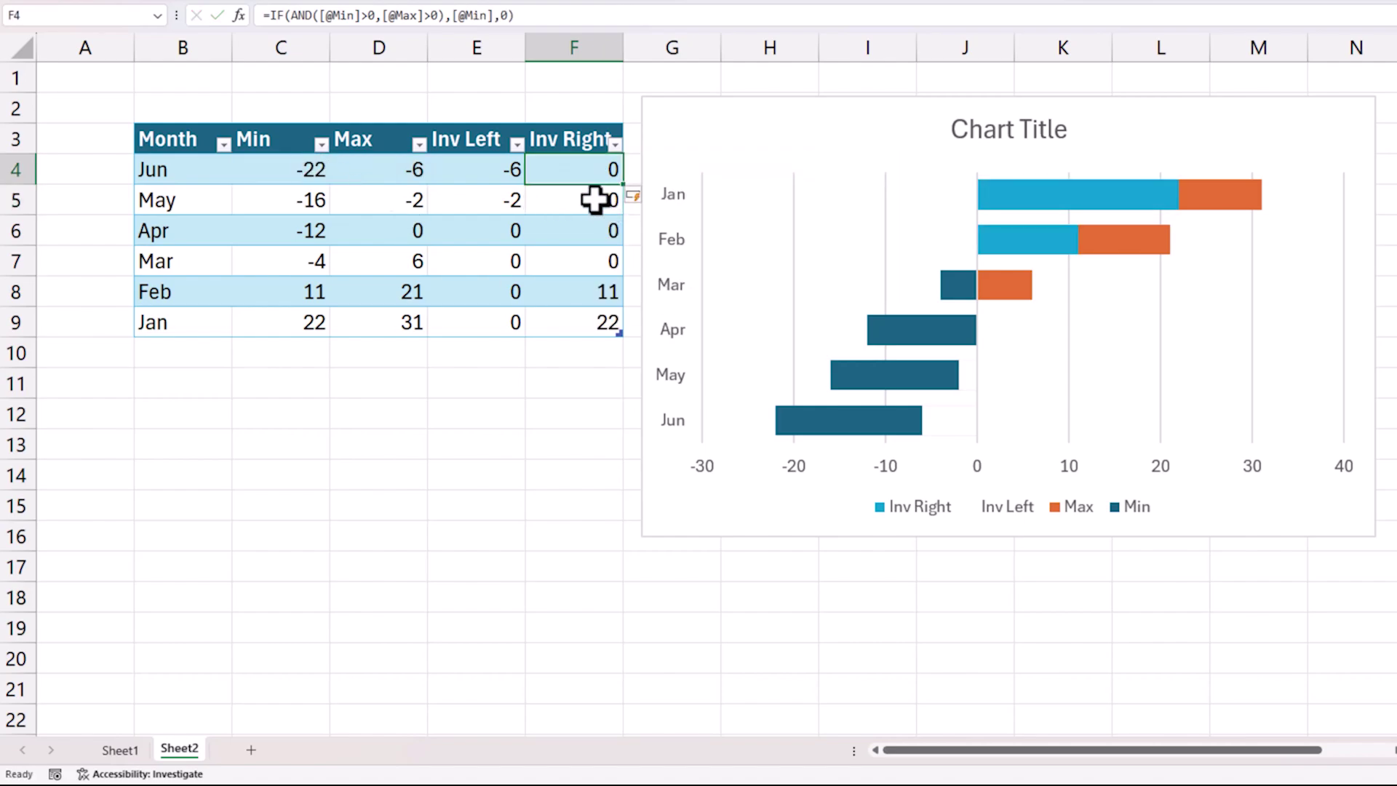
Give the Inv Right bars a white solid fill and no border, so Feb and Jan float.
click(1028, 191)
double_click(1028, 190)
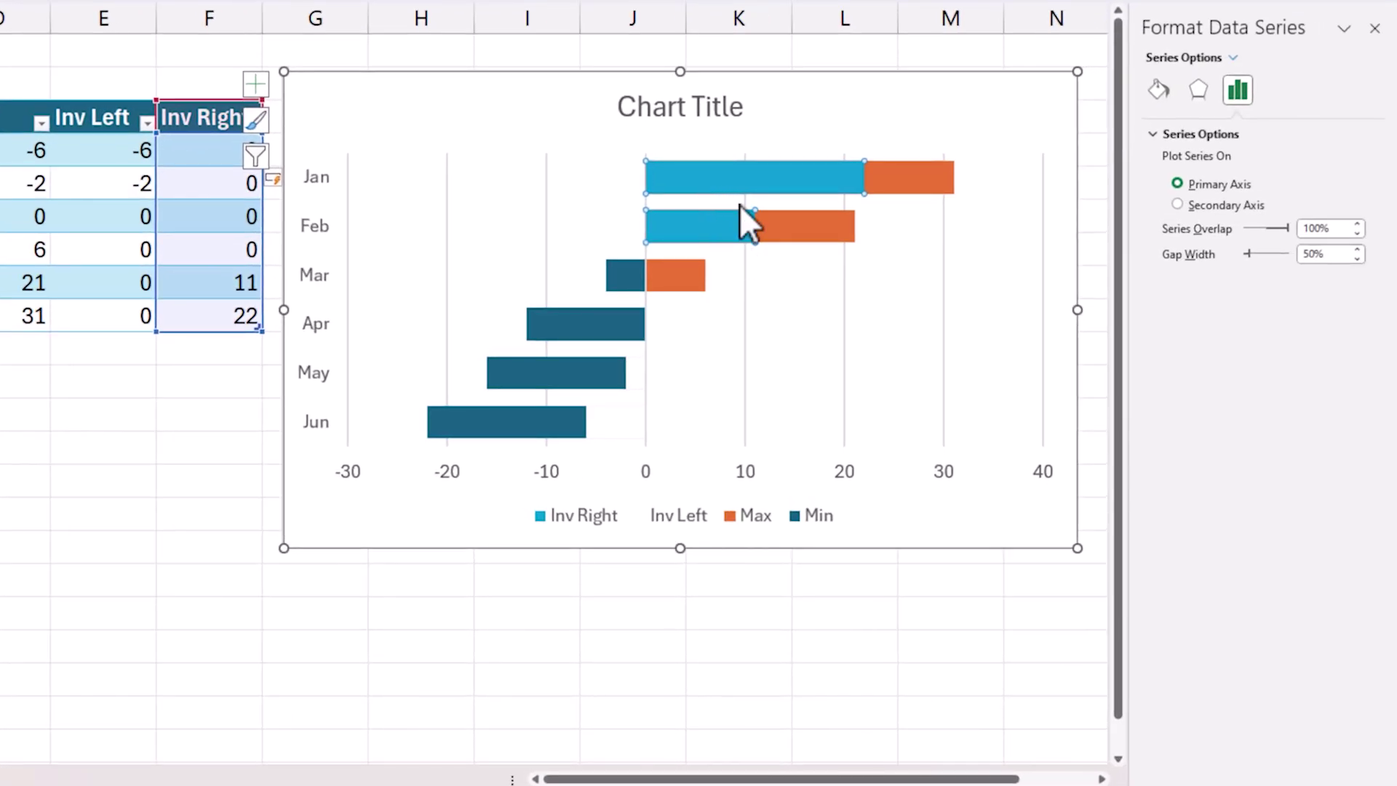
click(1164, 96)
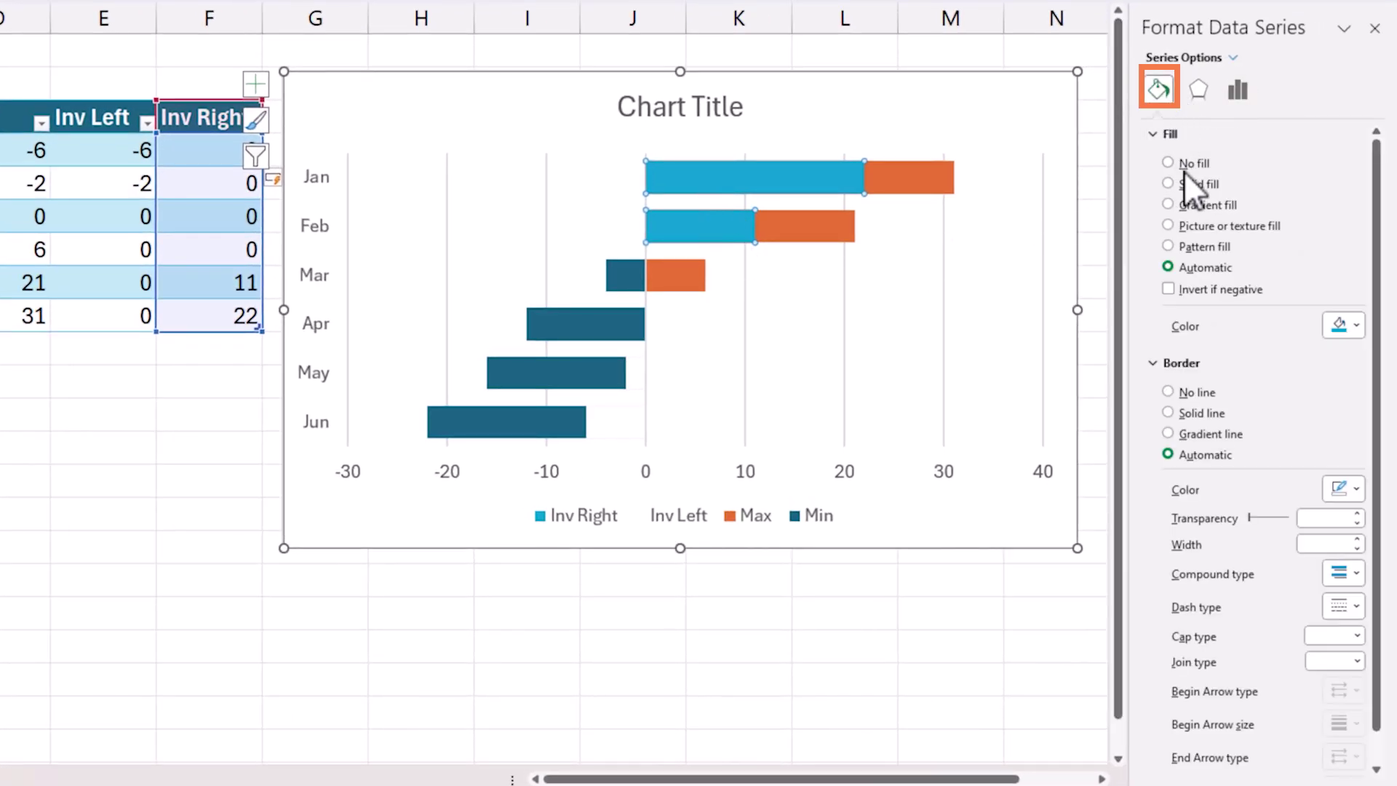
click(1336, 328)
click(1244, 420)
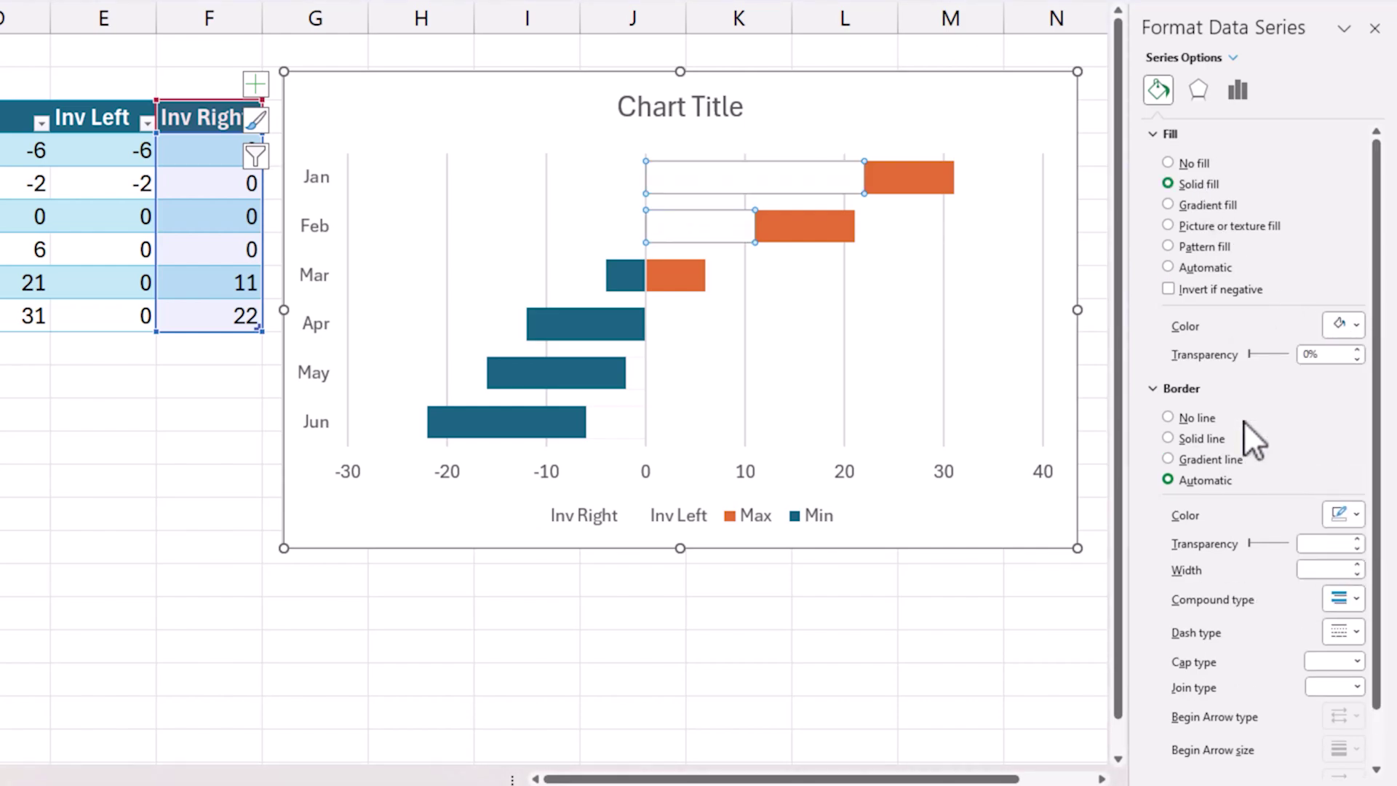
click(1193, 418)
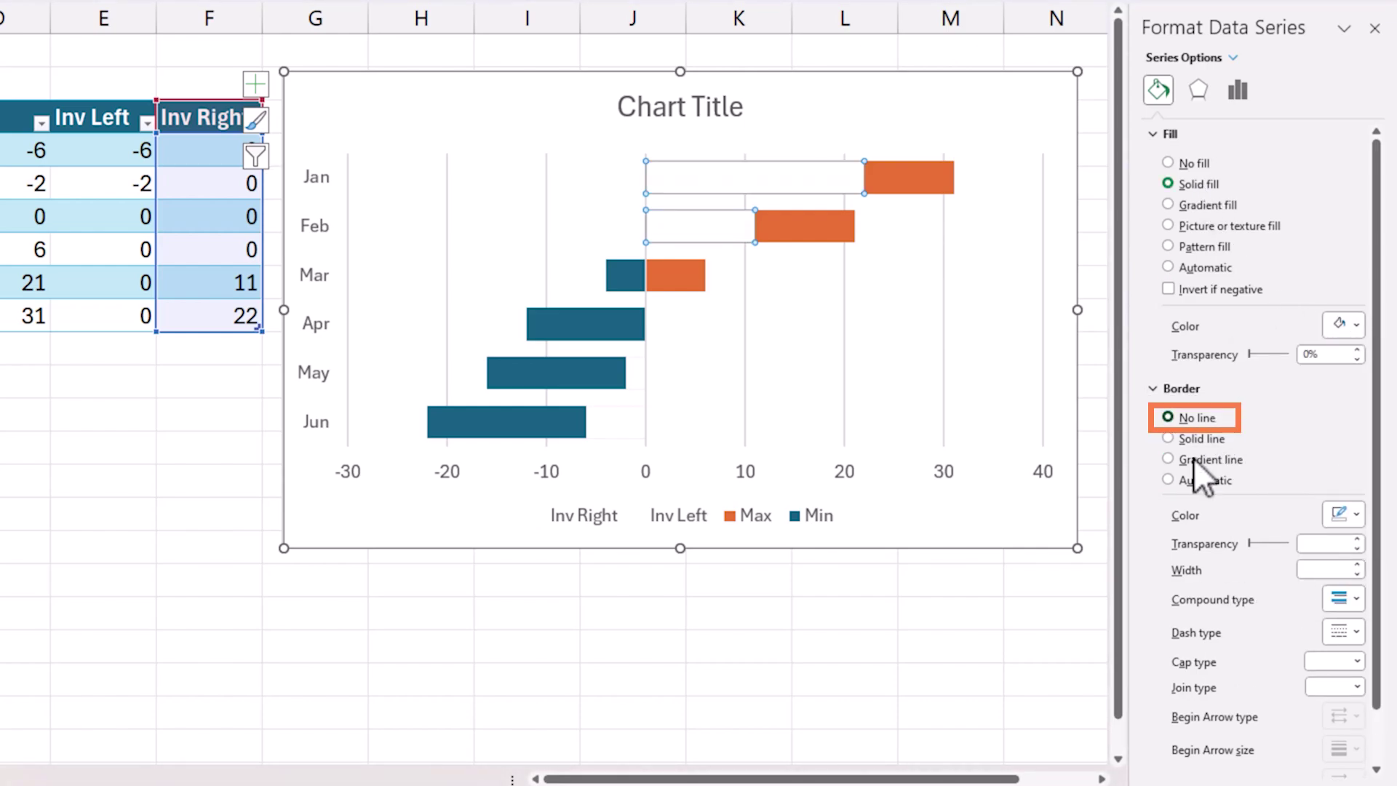
click(854, 628)
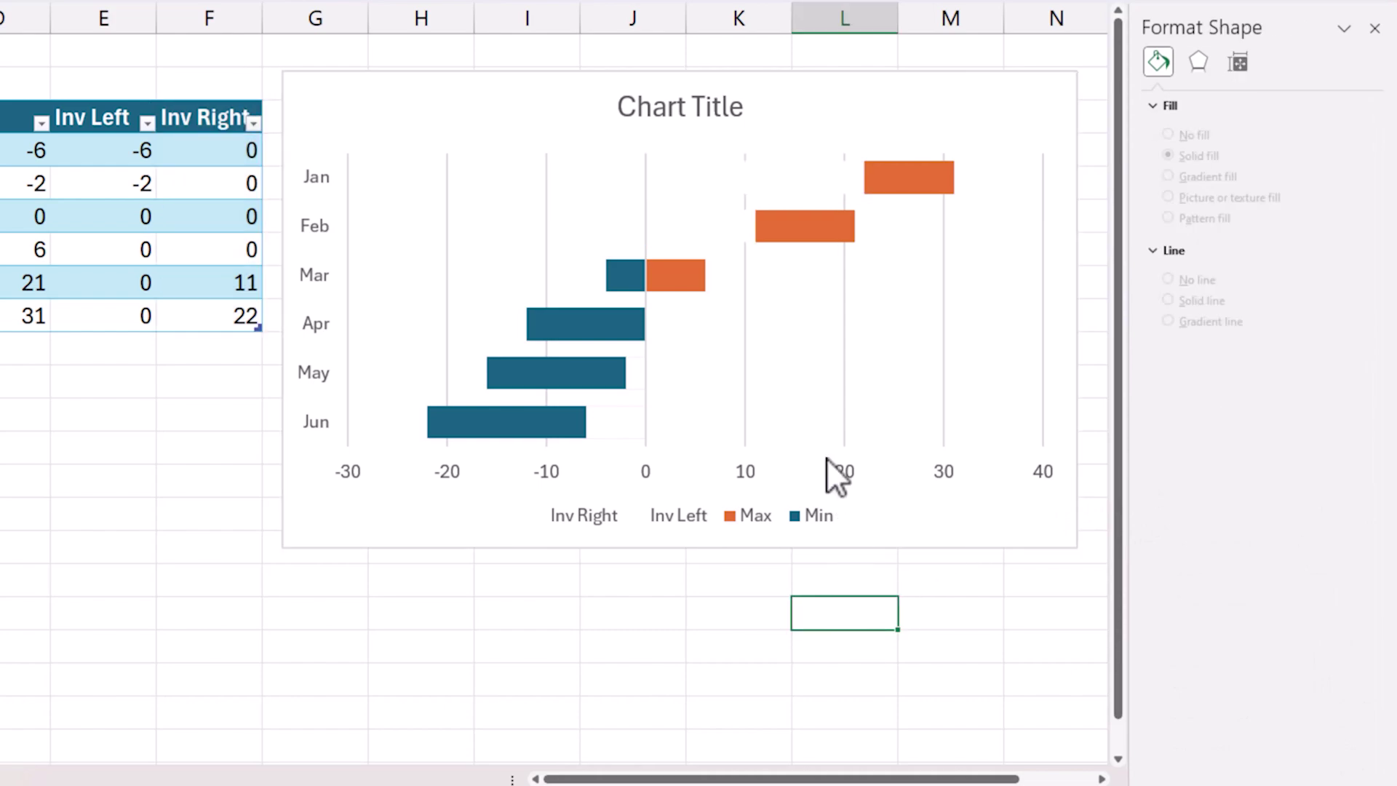
Set the chart's vertical major gridlines to No line.
mouse_move(745, 173)
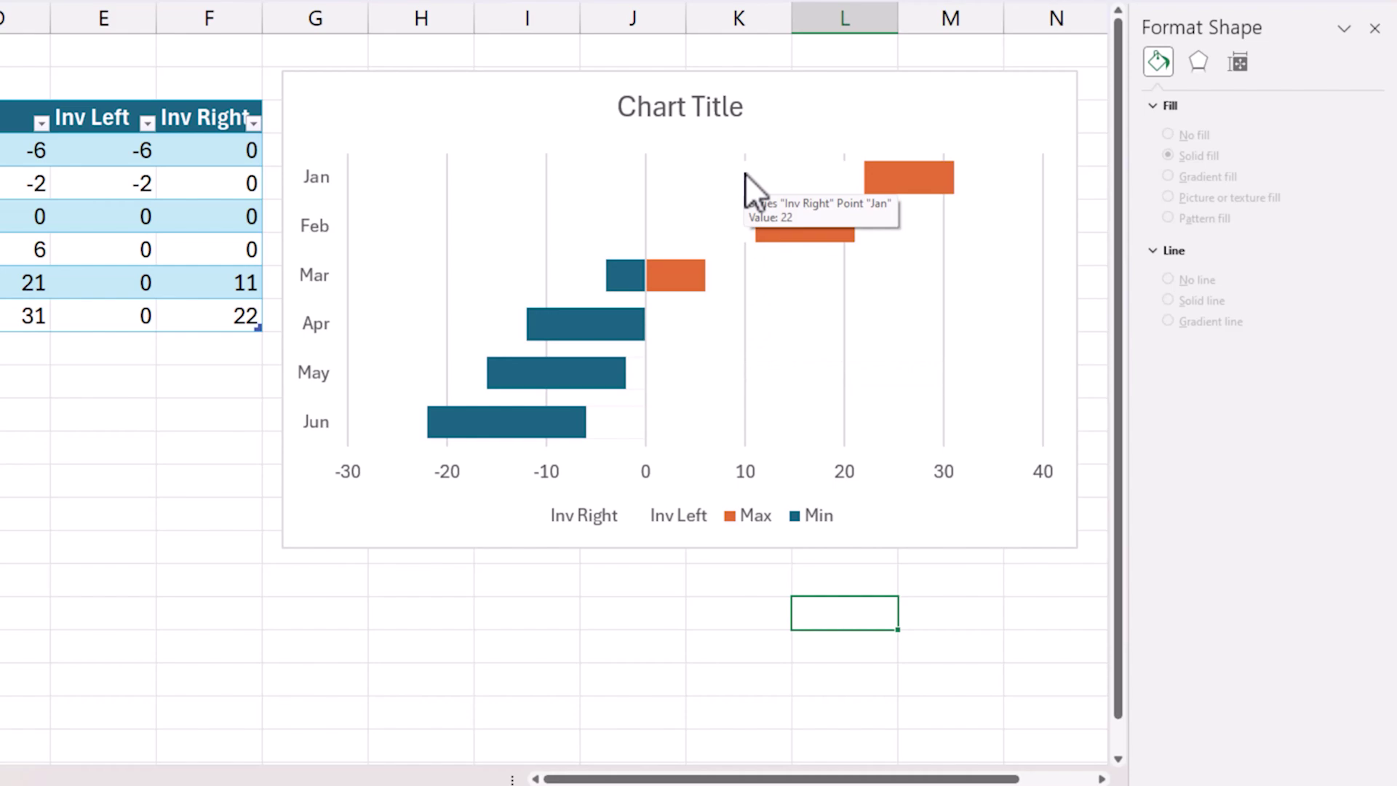
click(744, 286)
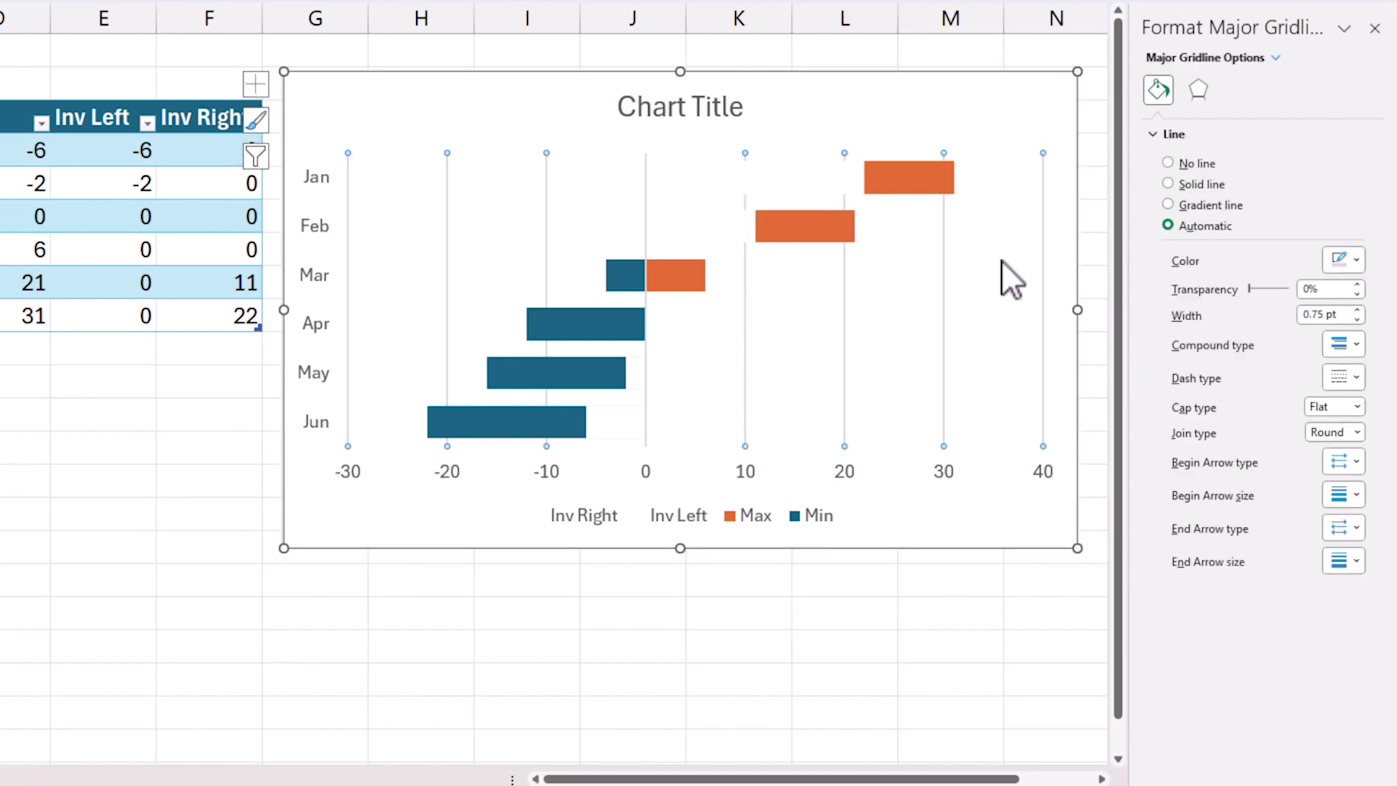
click(1195, 166)
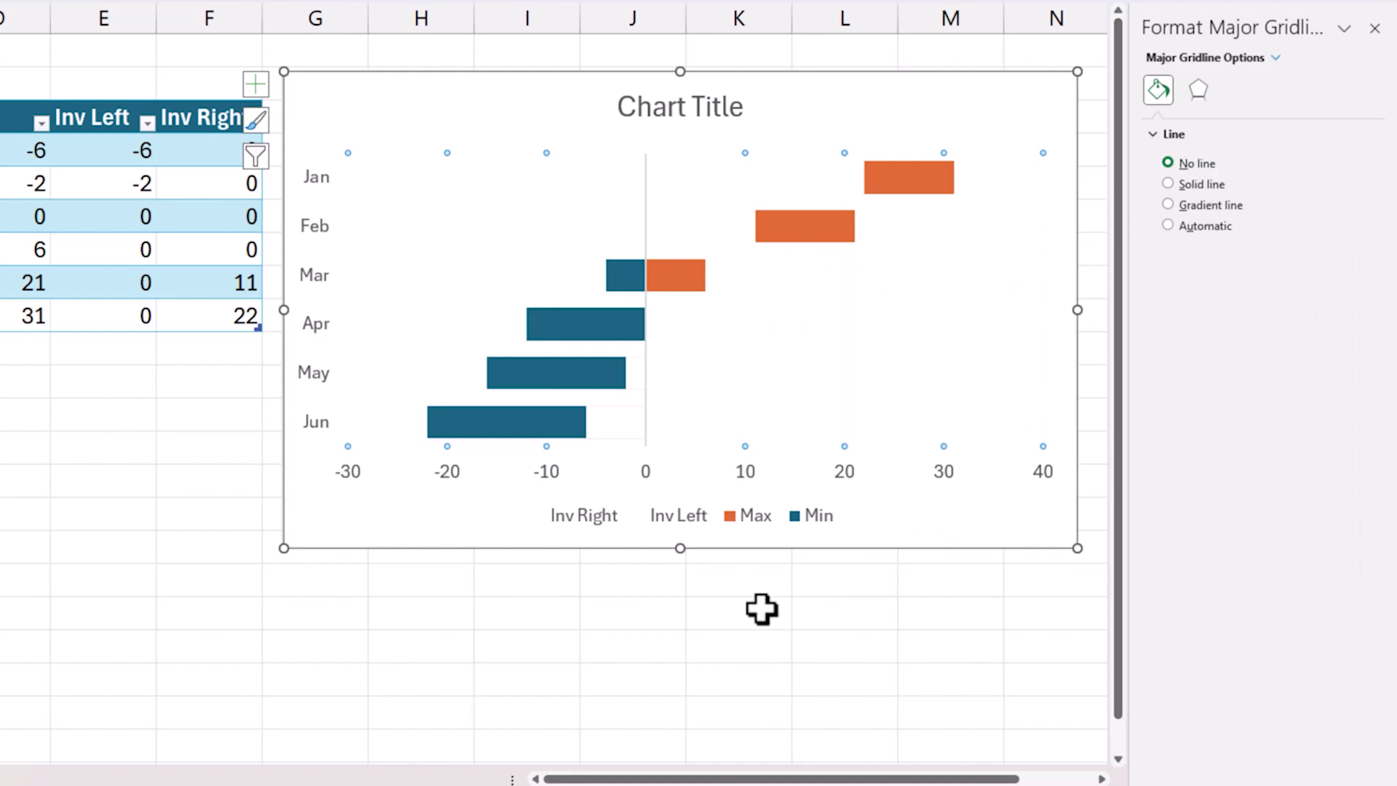
click(743, 371)
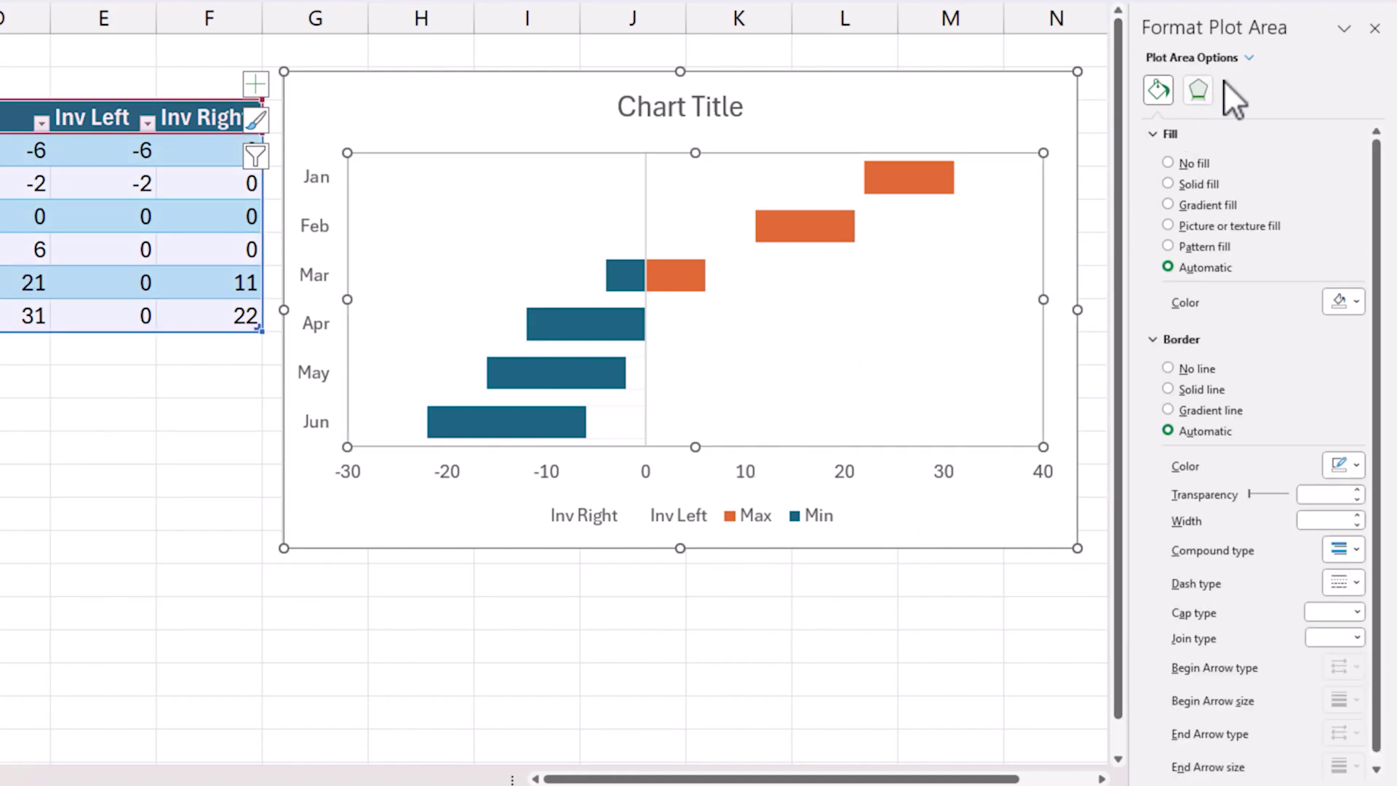
click(1247, 58)
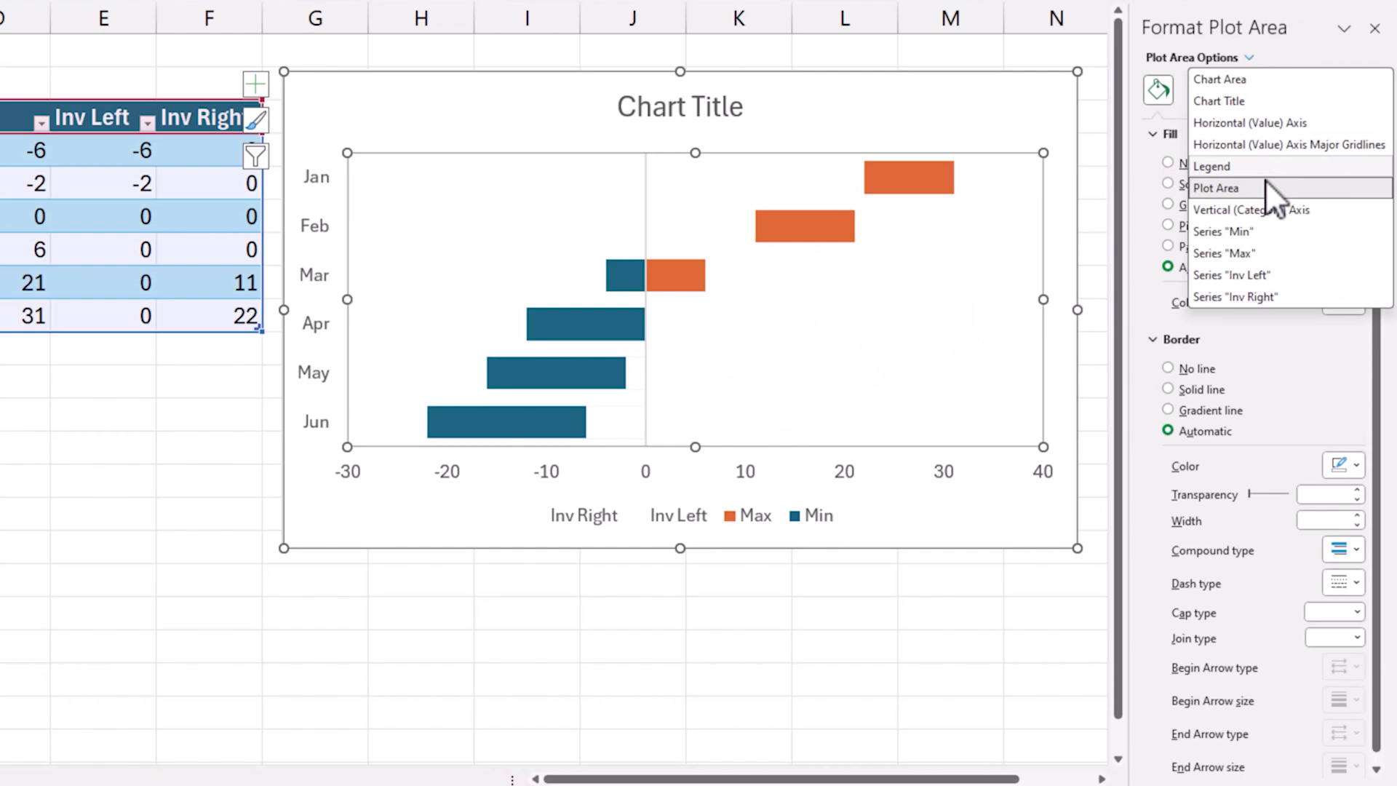
click(1276, 143)
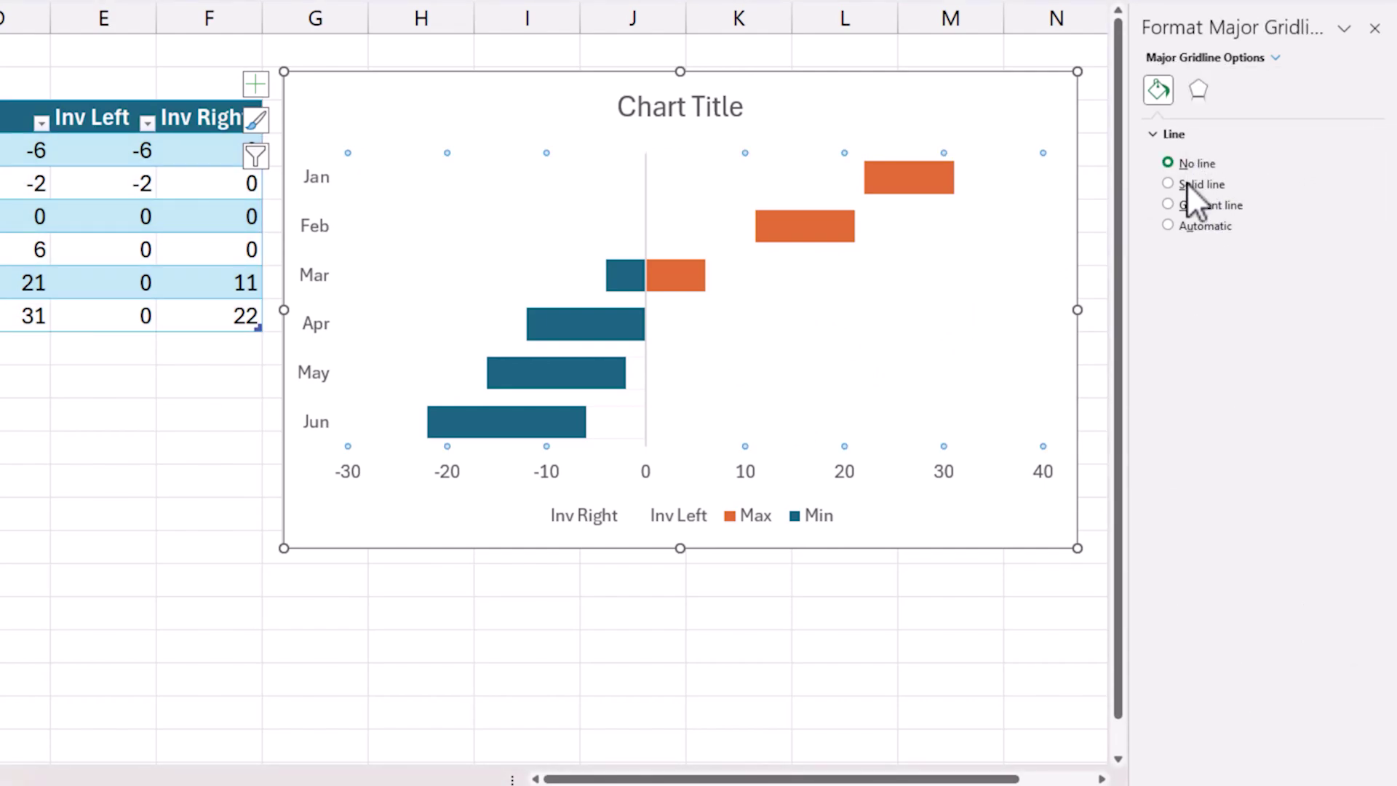
click(732, 614)
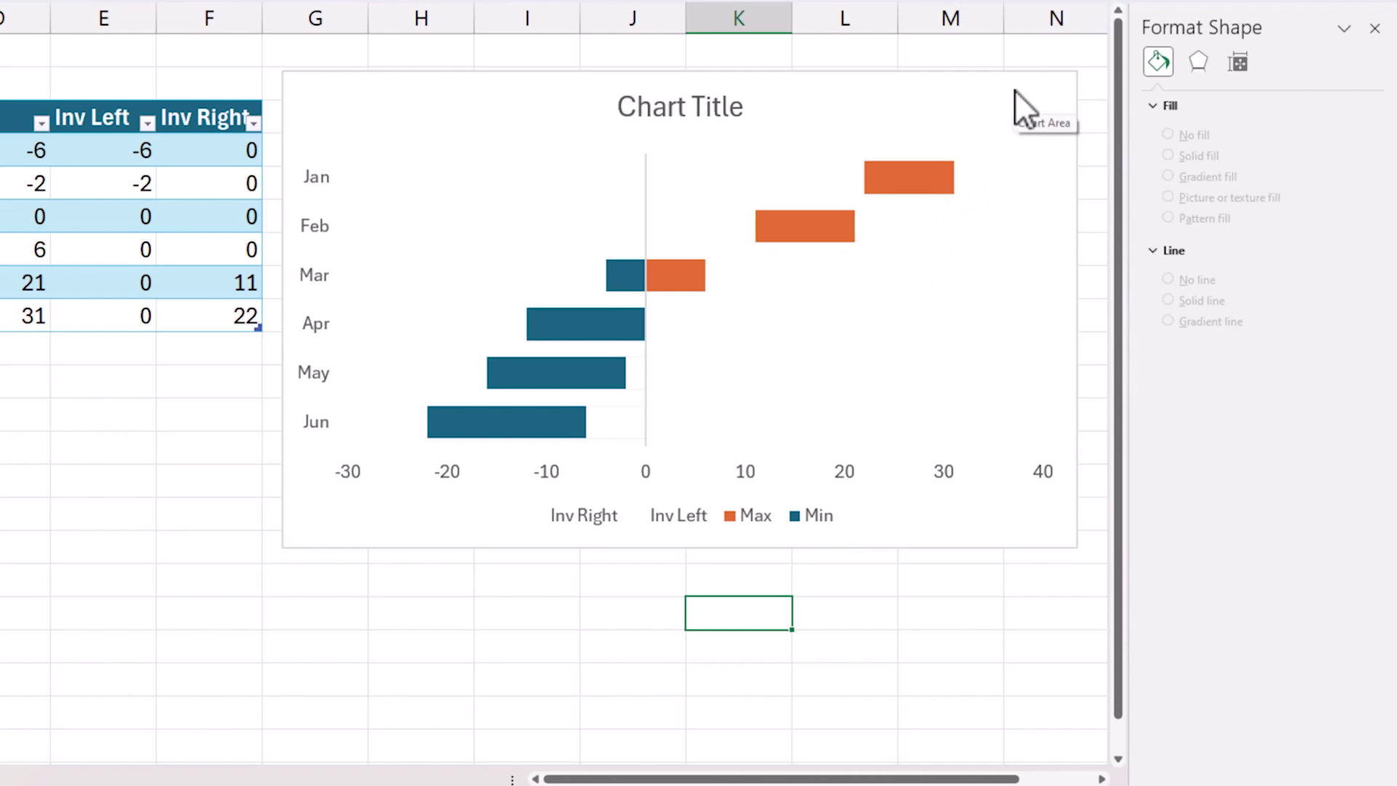
Add data labels to the Max series bars, showing 31, 21, 6, 0, -2 and -6.
click(937, 180)
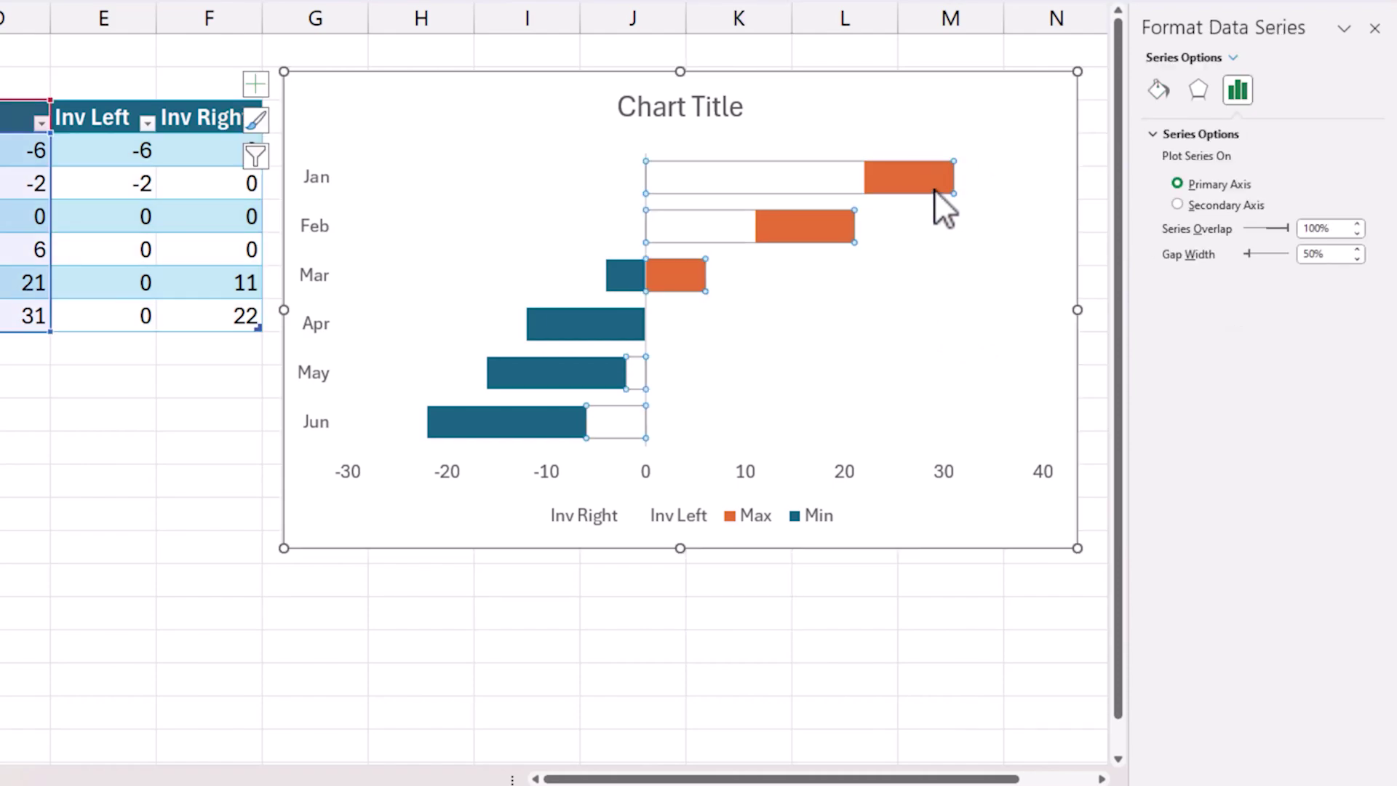
click(1231, 58)
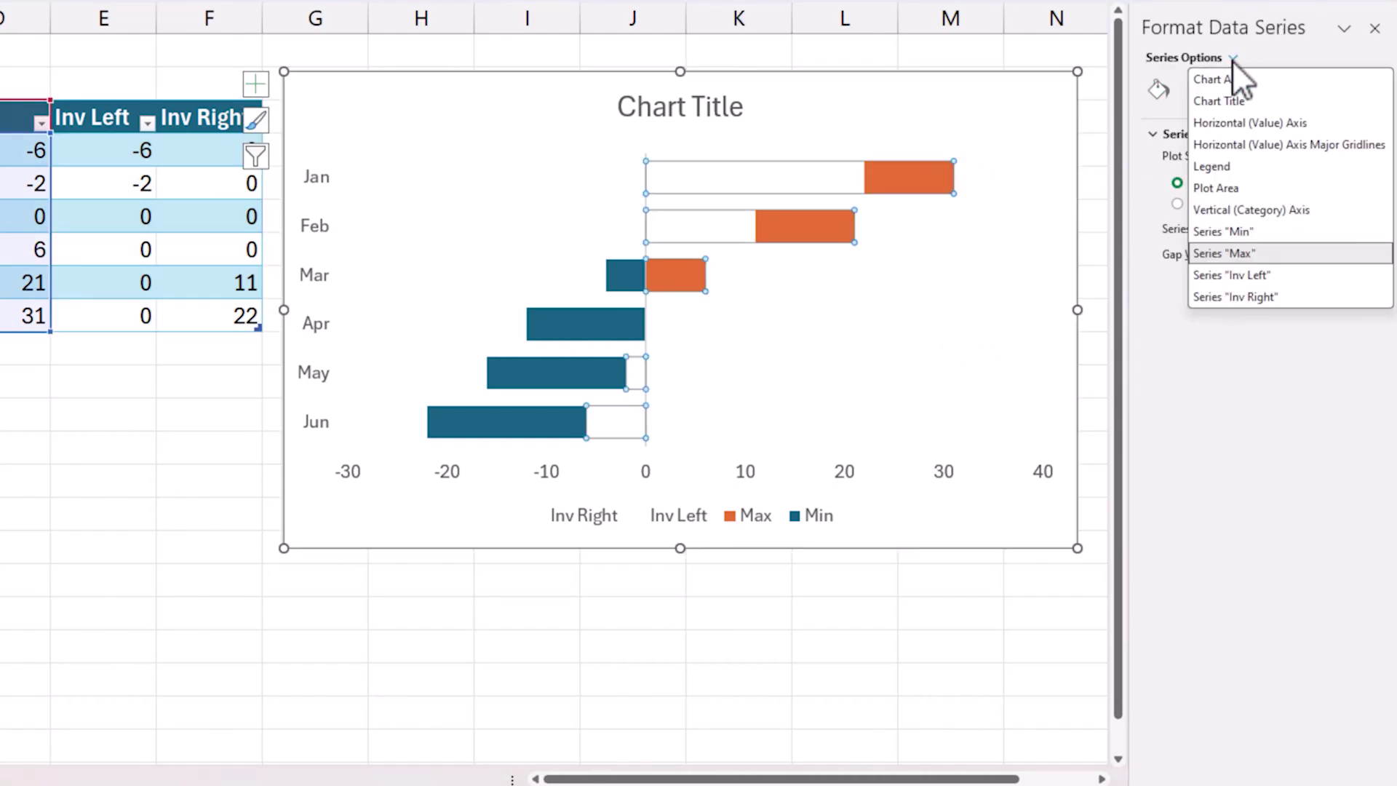
click(1237, 251)
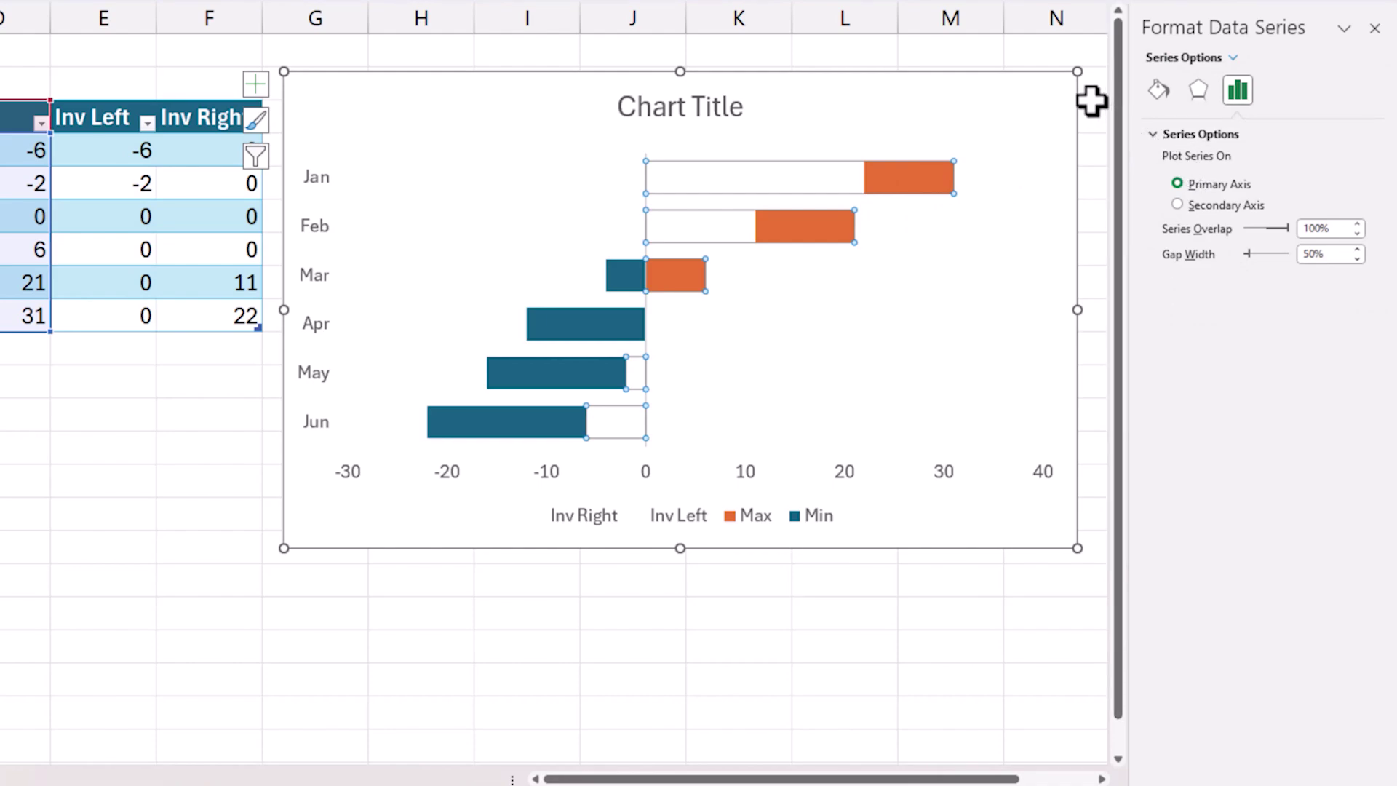
click(255, 85)
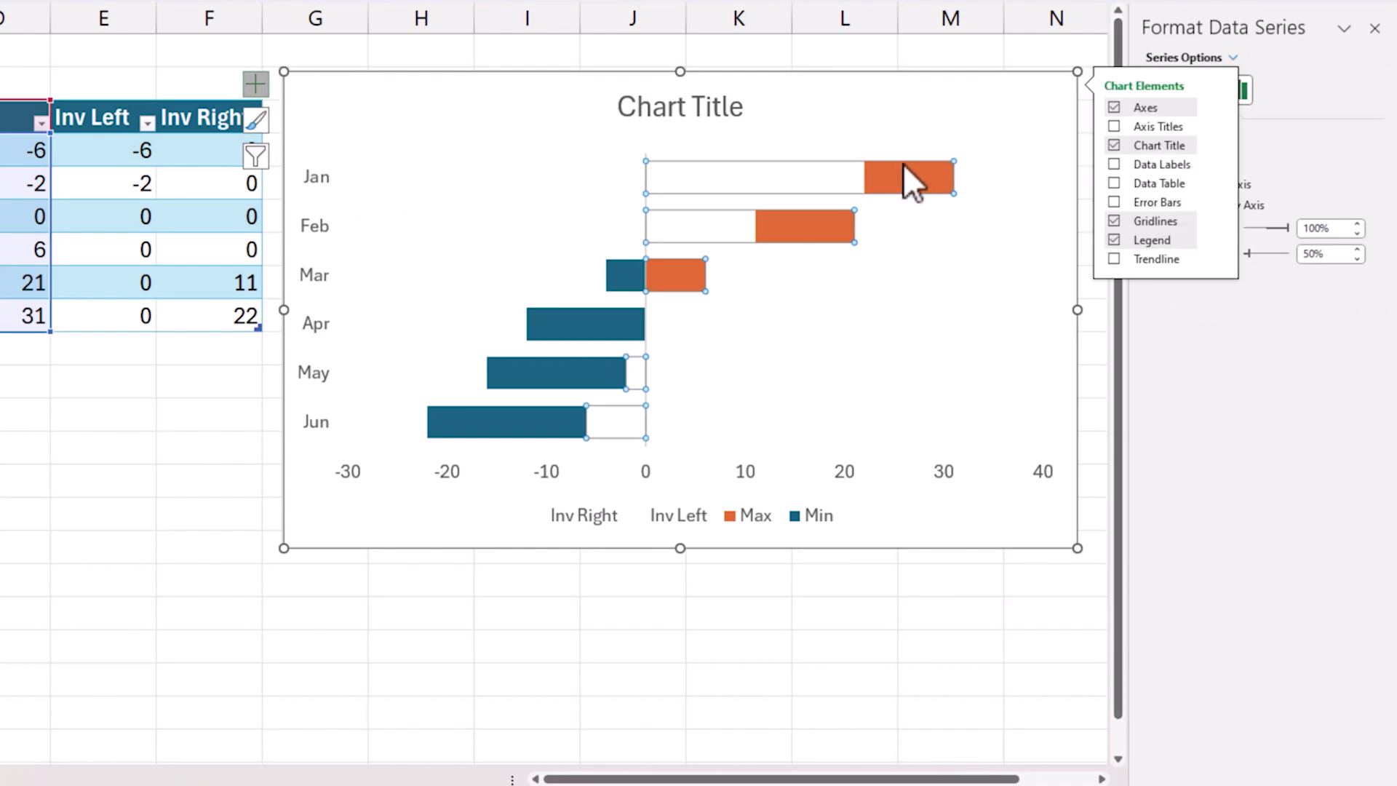
click(1114, 167)
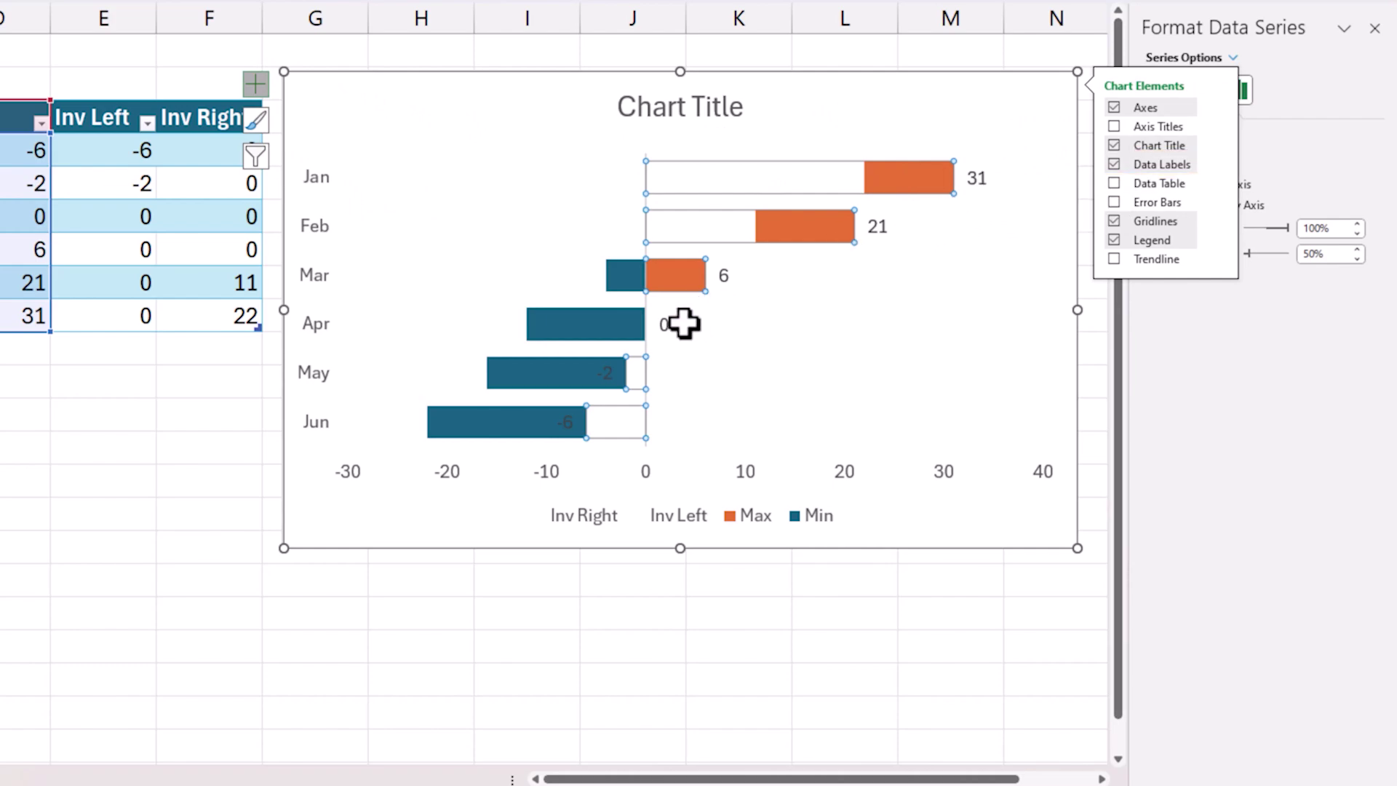
click(977, 178)
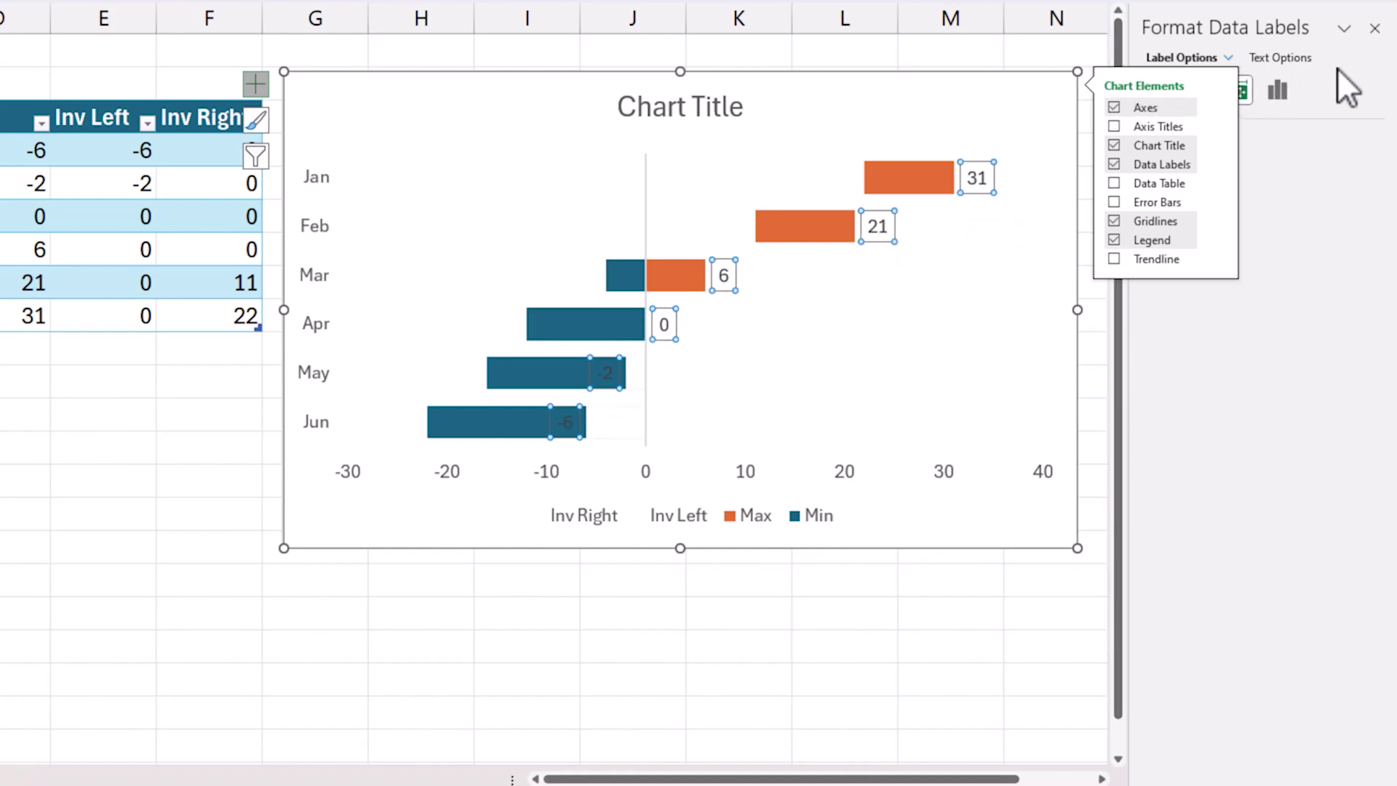
Label the Min bars (-4, -12, -16, -22), trying Inside End before keeping Outside End.
click(1278, 93)
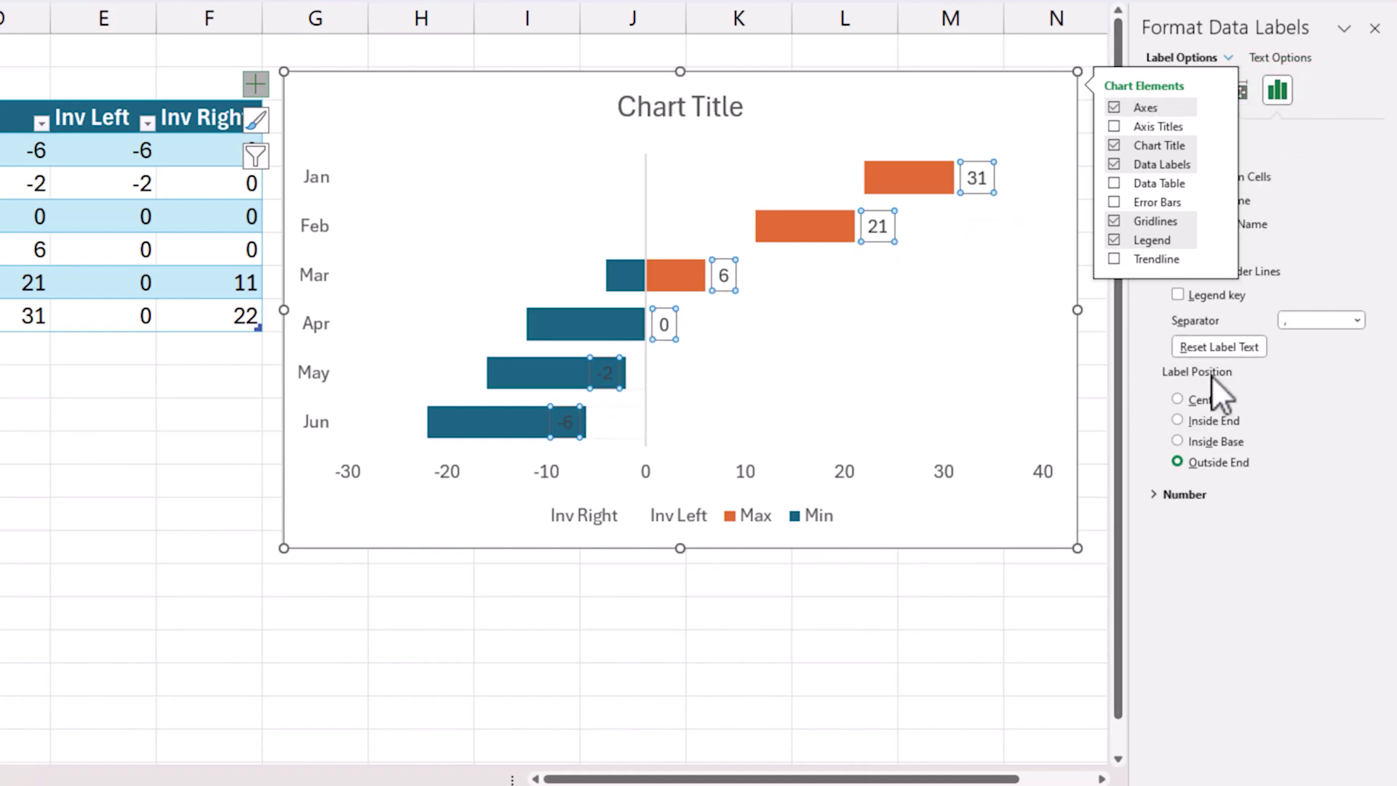
click(1211, 459)
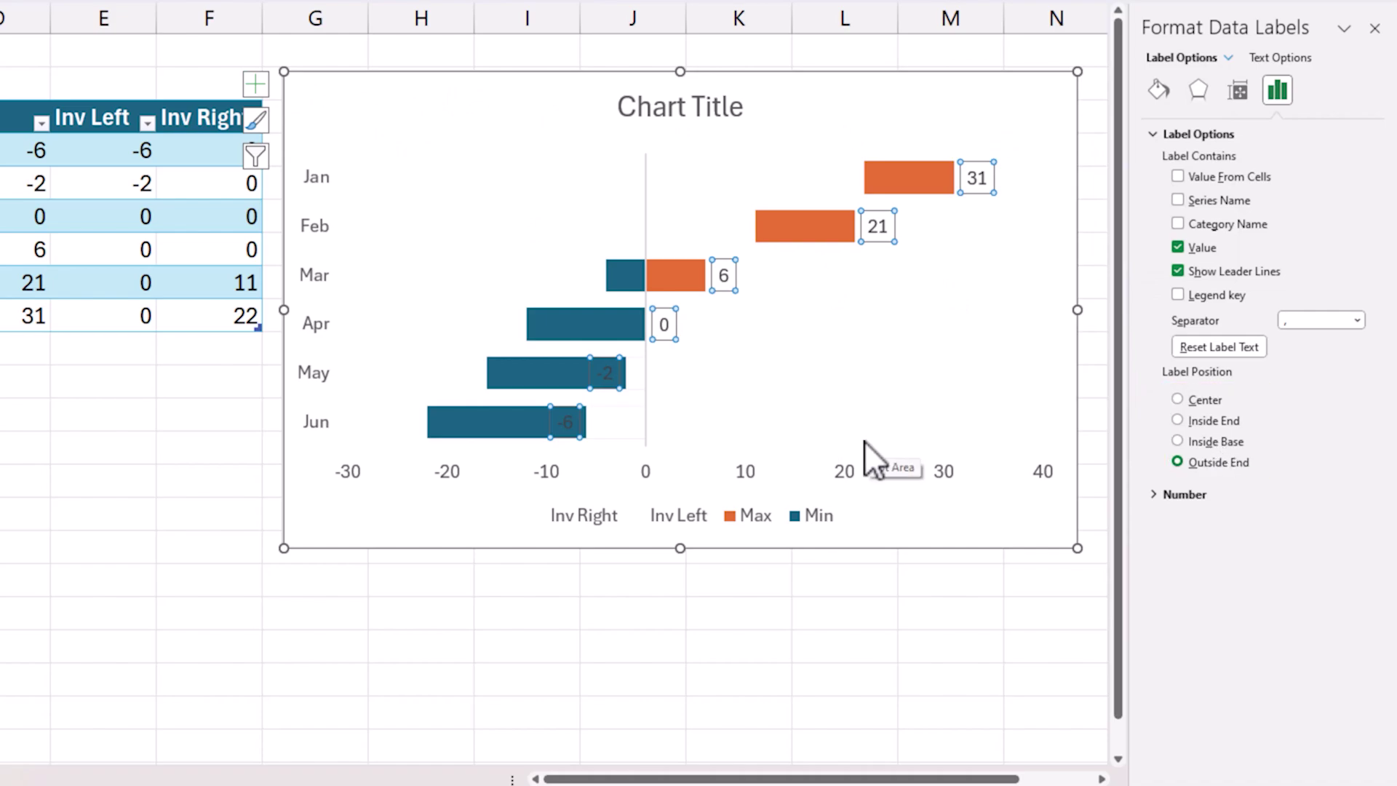
click(633, 320)
click(256, 84)
click(1116, 165)
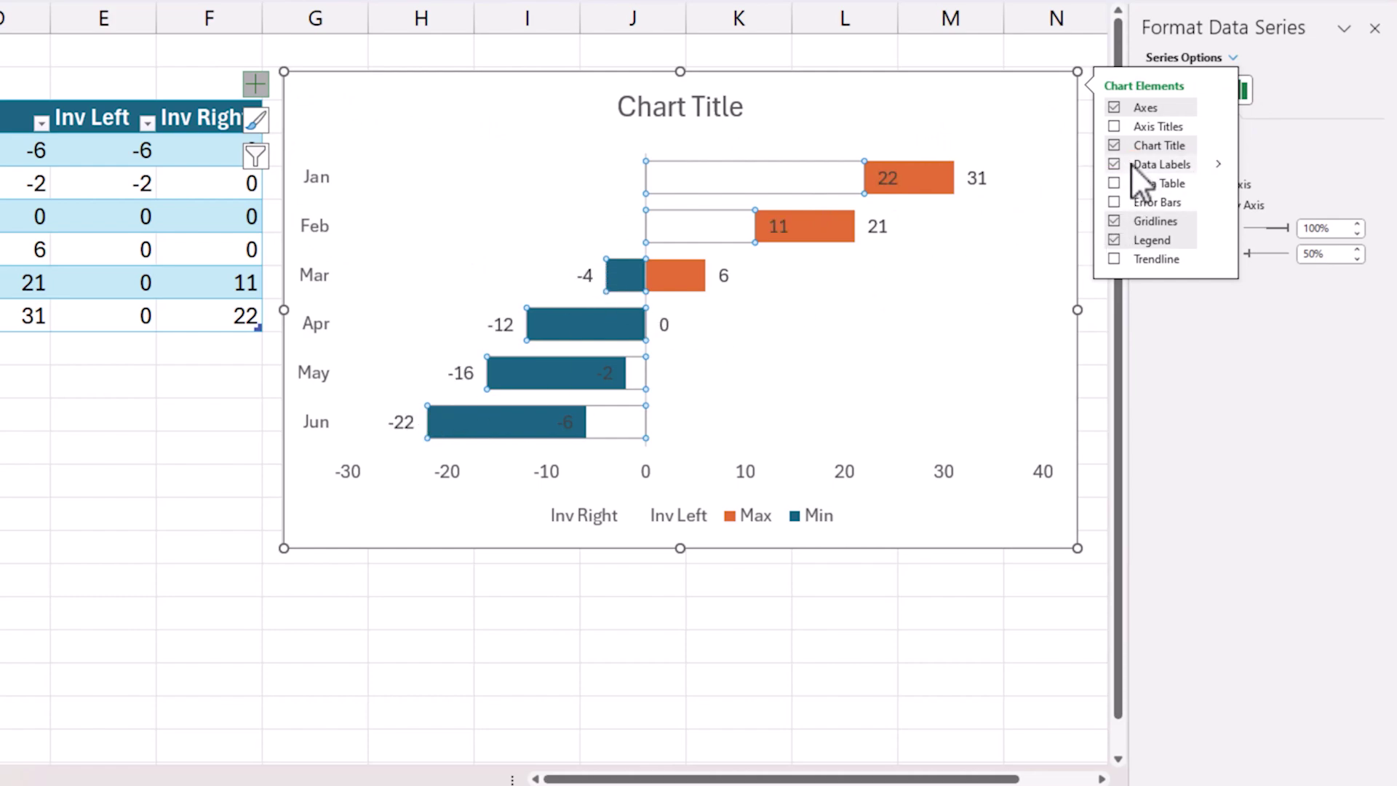
click(246, 84)
click(500, 319)
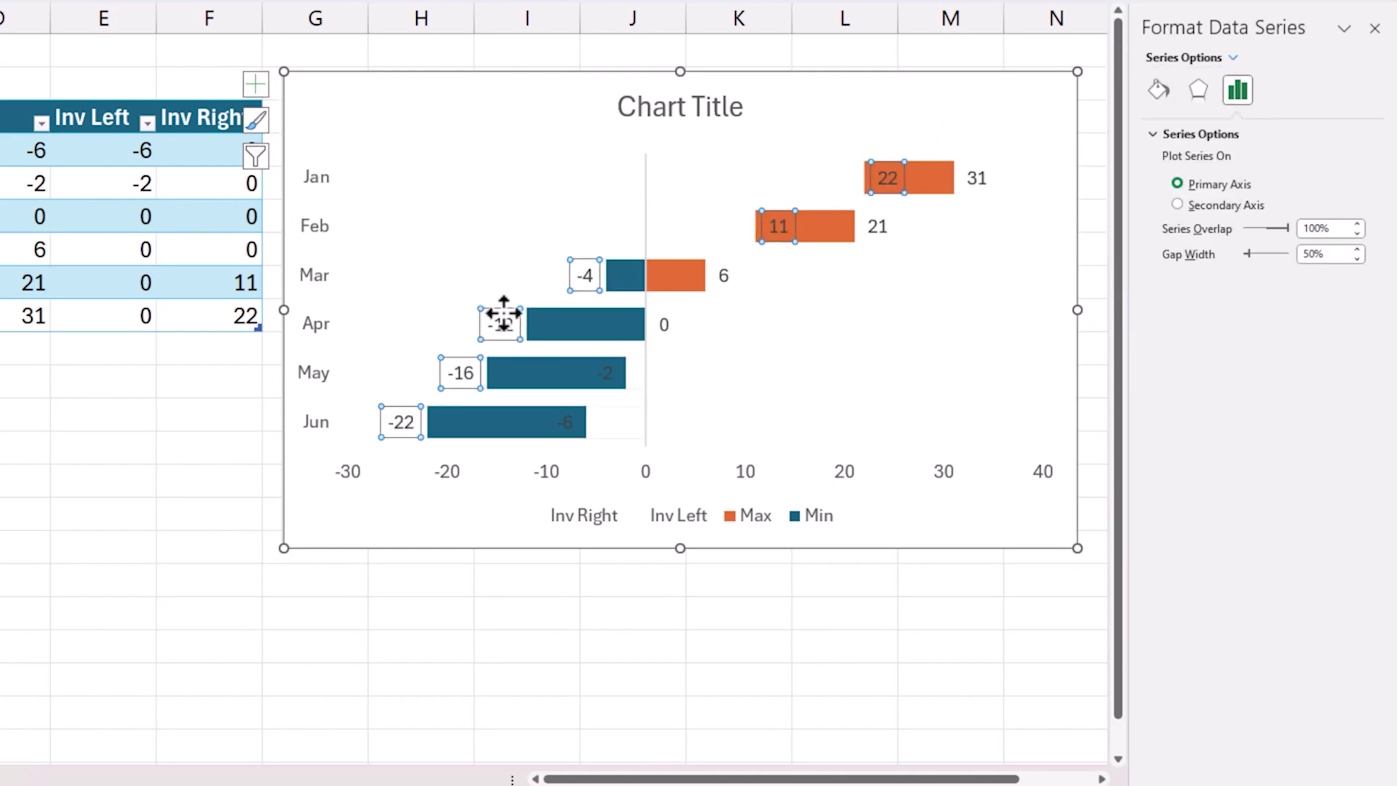
click(1280, 99)
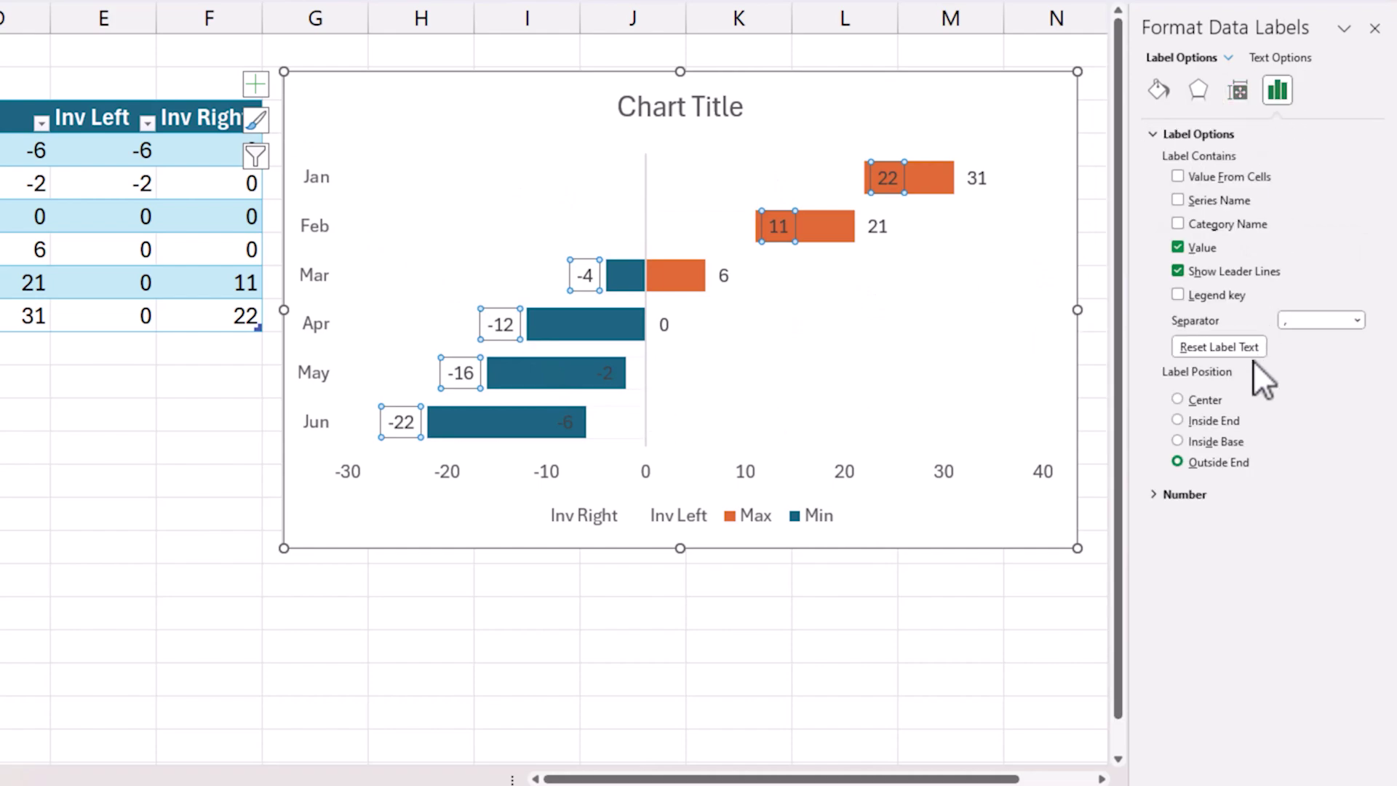
click(1222, 422)
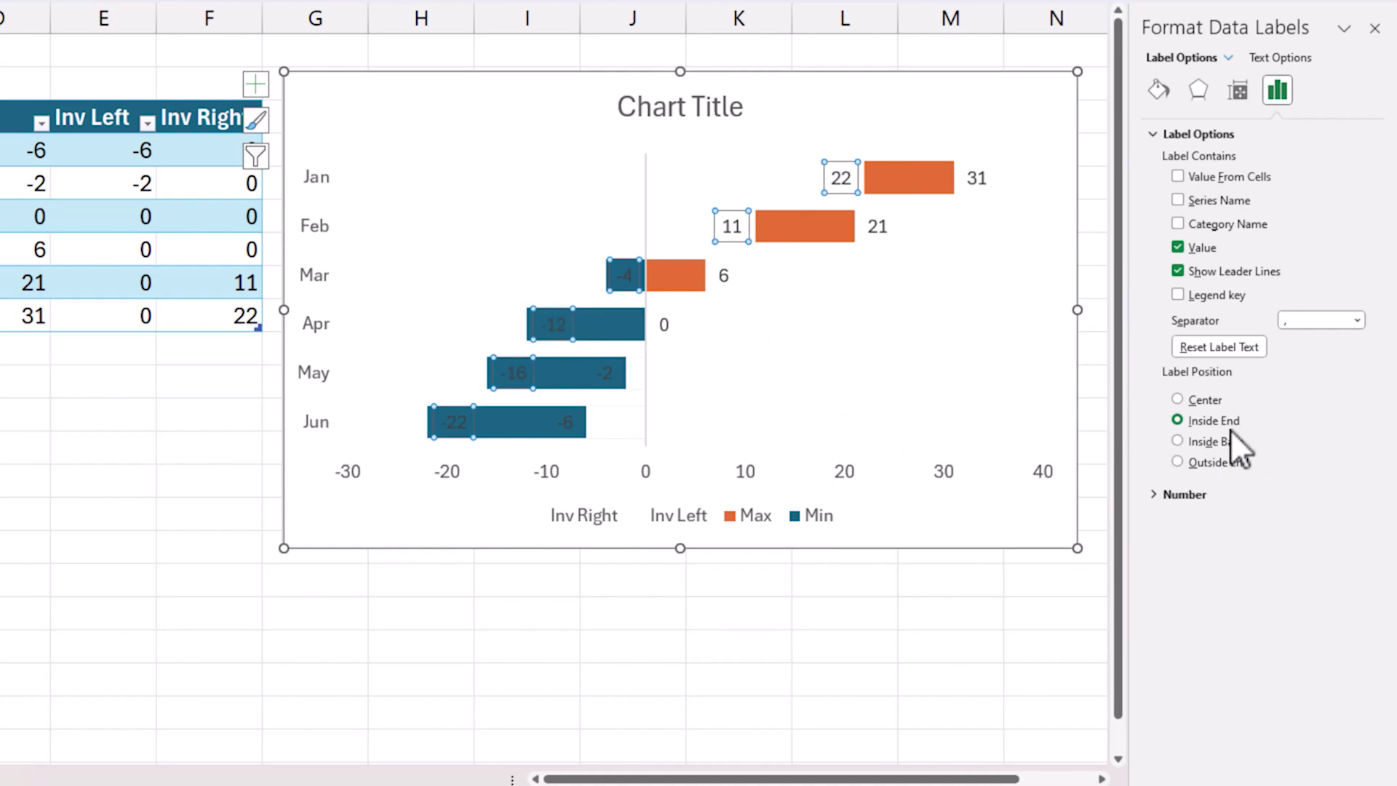
click(1232, 459)
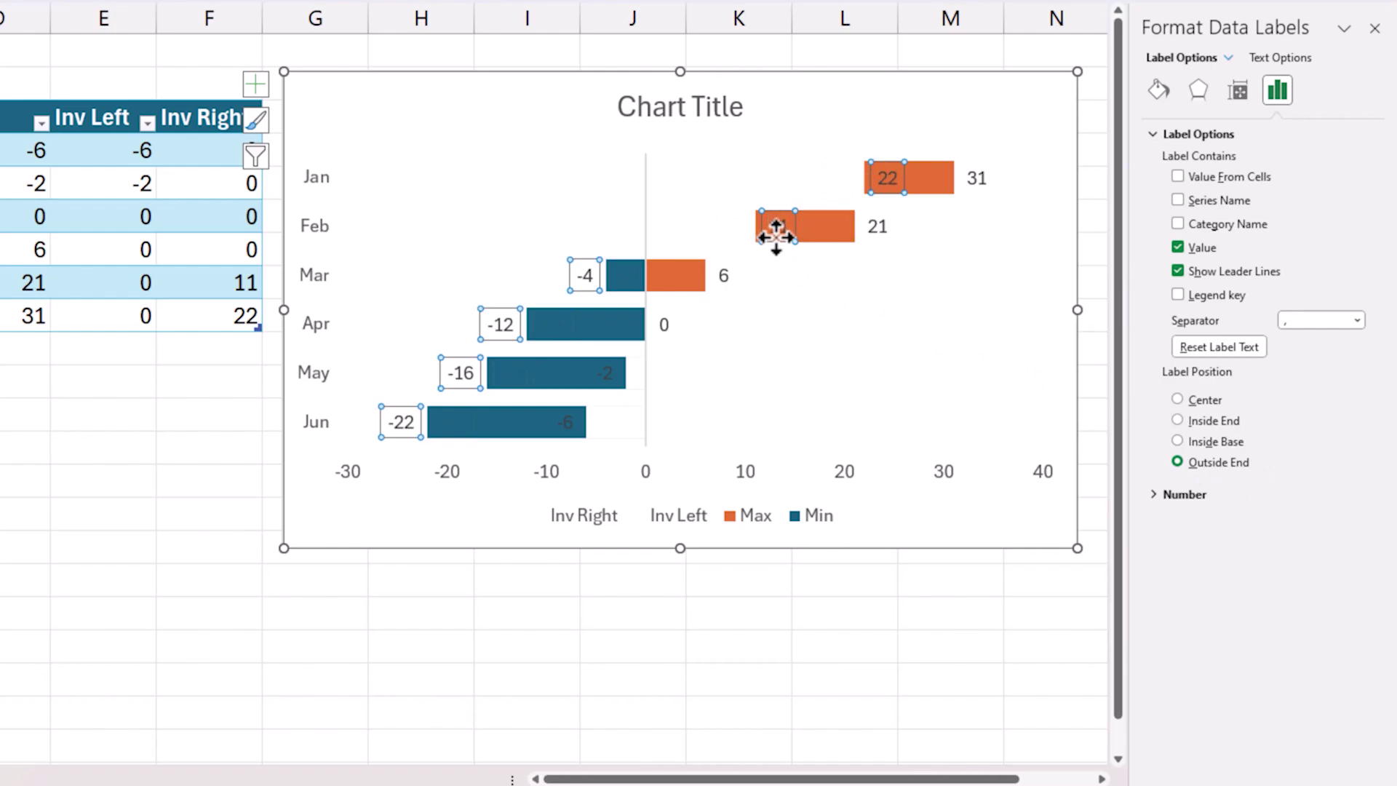
click(794, 313)
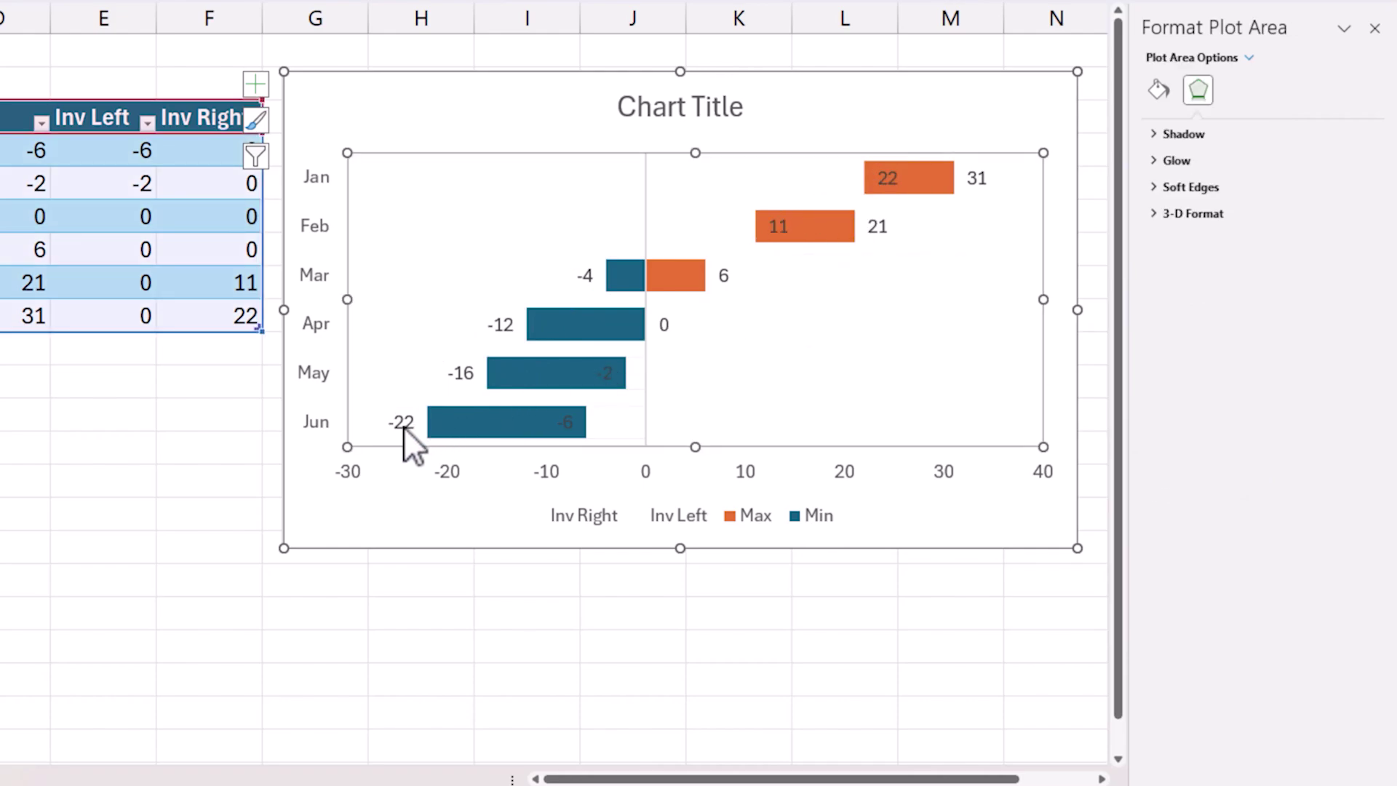
click(571, 424)
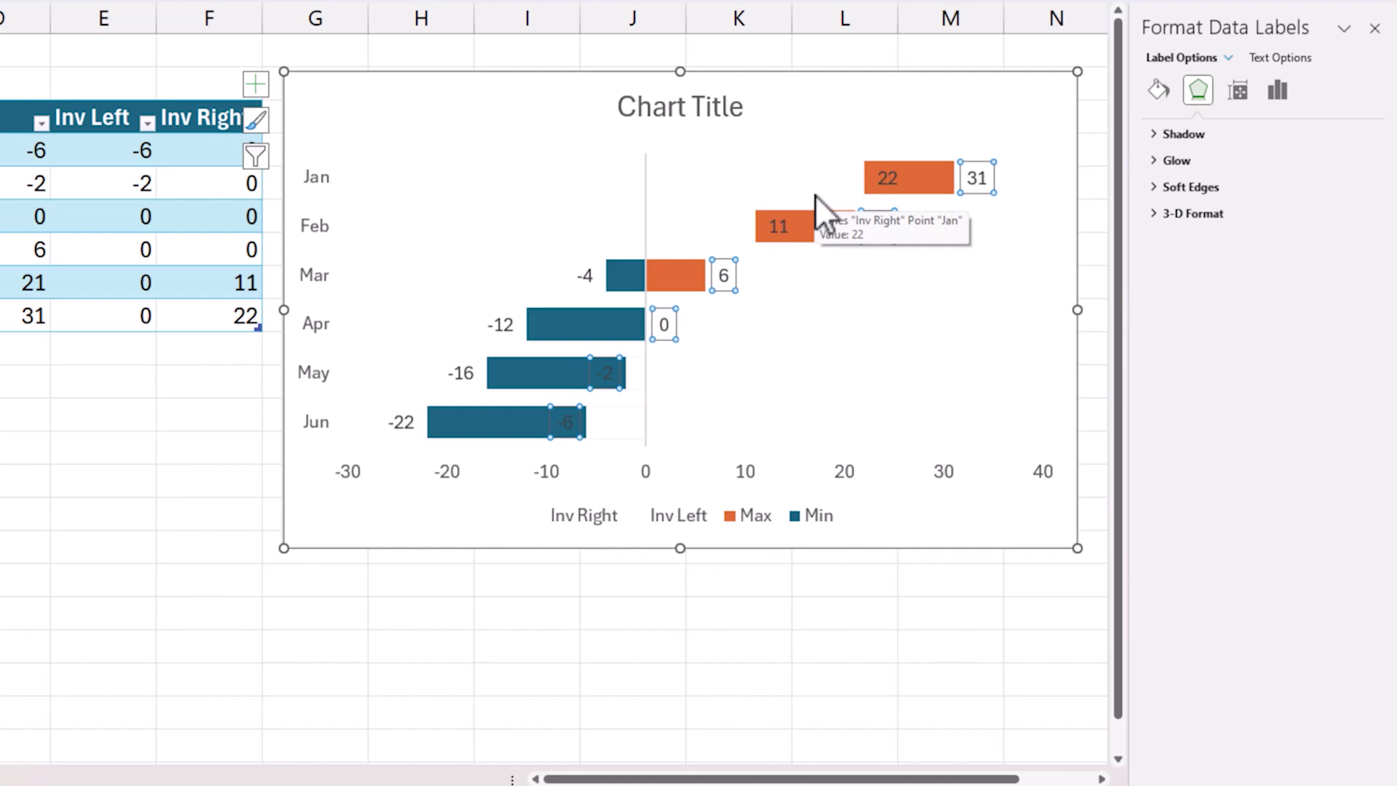
click(836, 343)
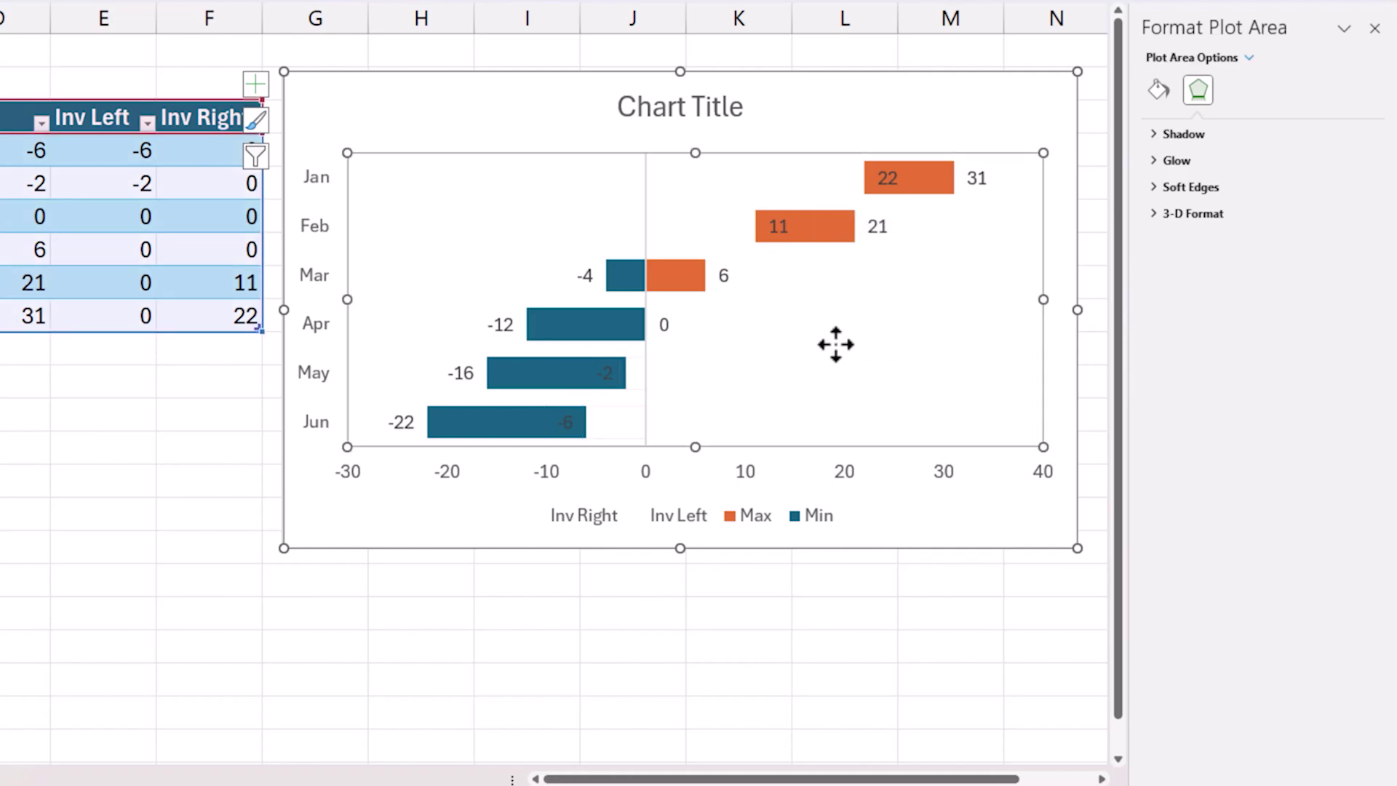
click(613, 381)
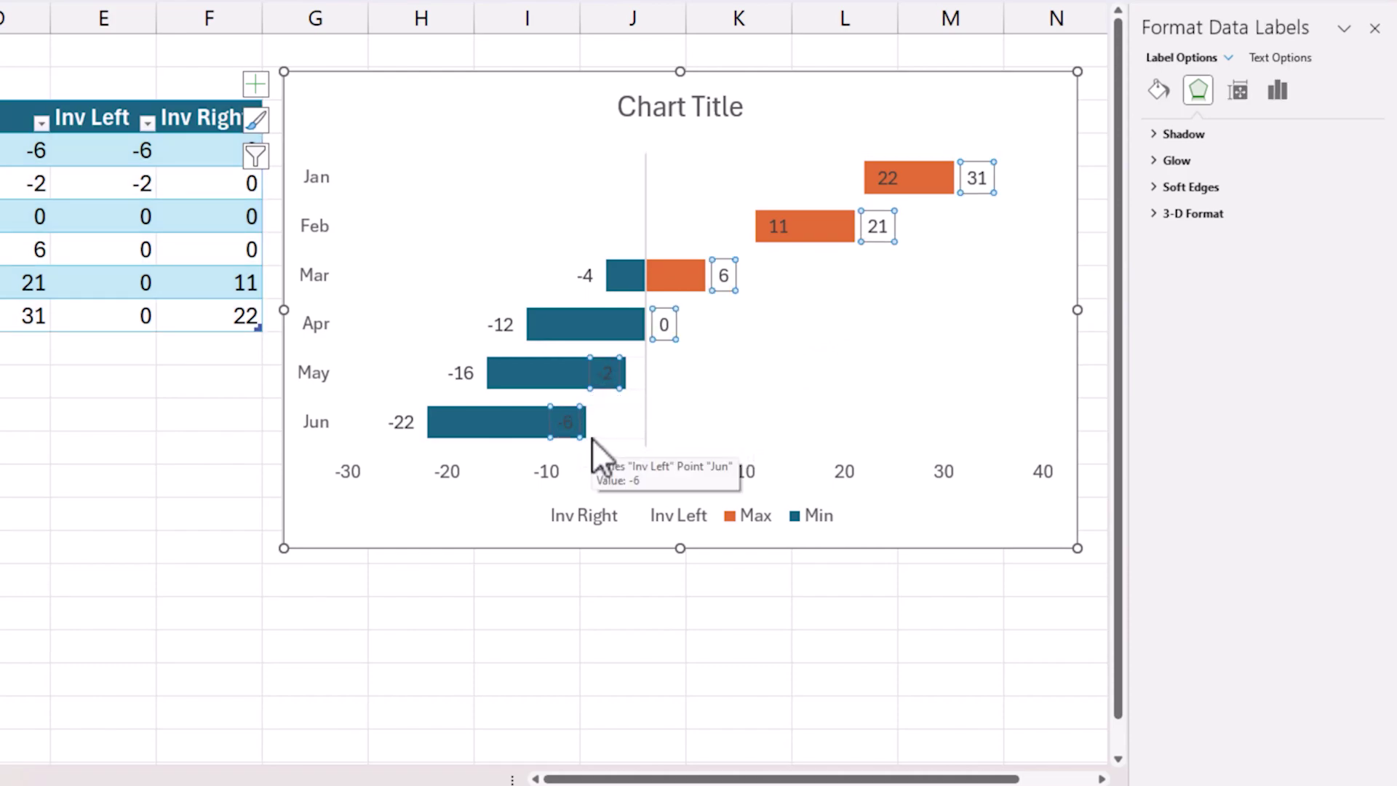
Give the Min series a solid light blue fill in place of dark teal.
click(515, 413)
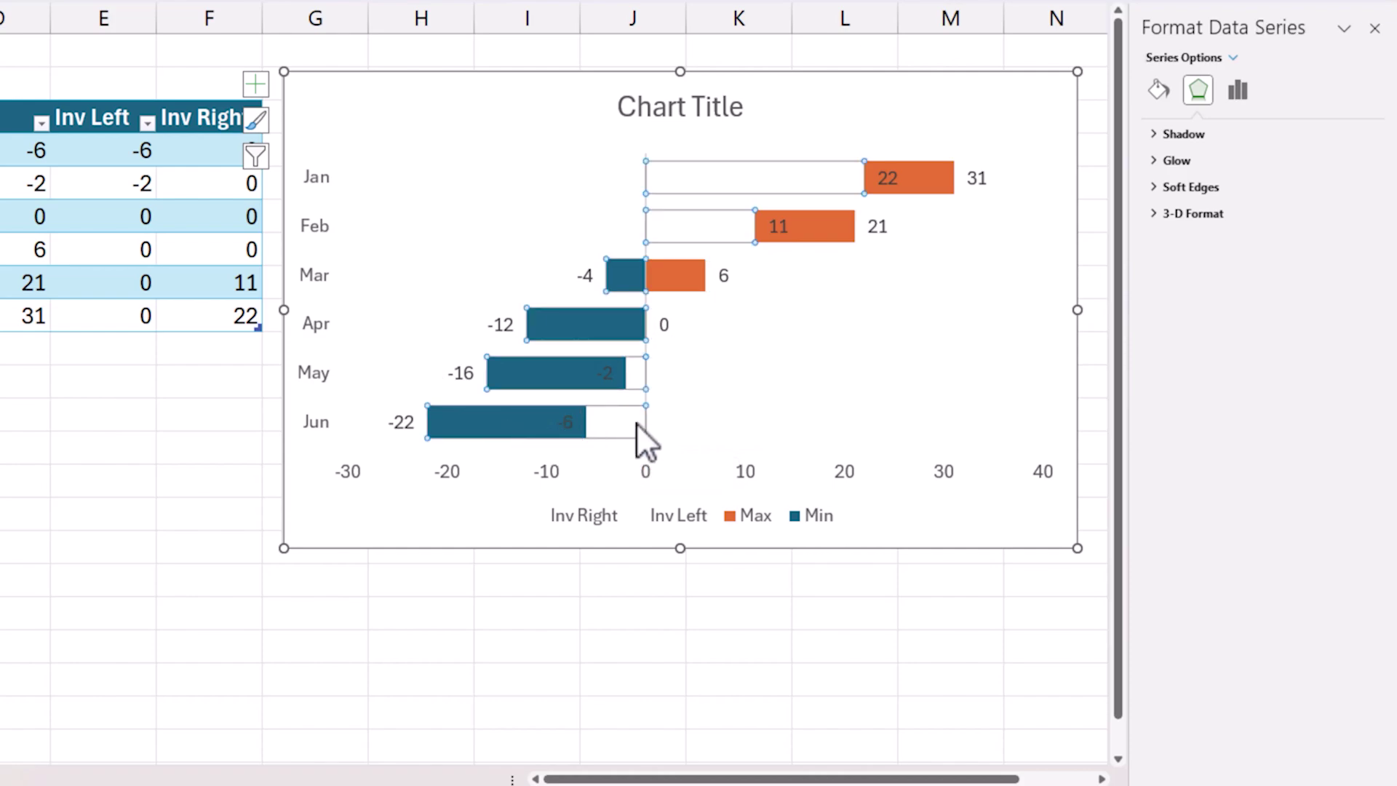
click(1158, 91)
click(1186, 185)
click(1235, 58)
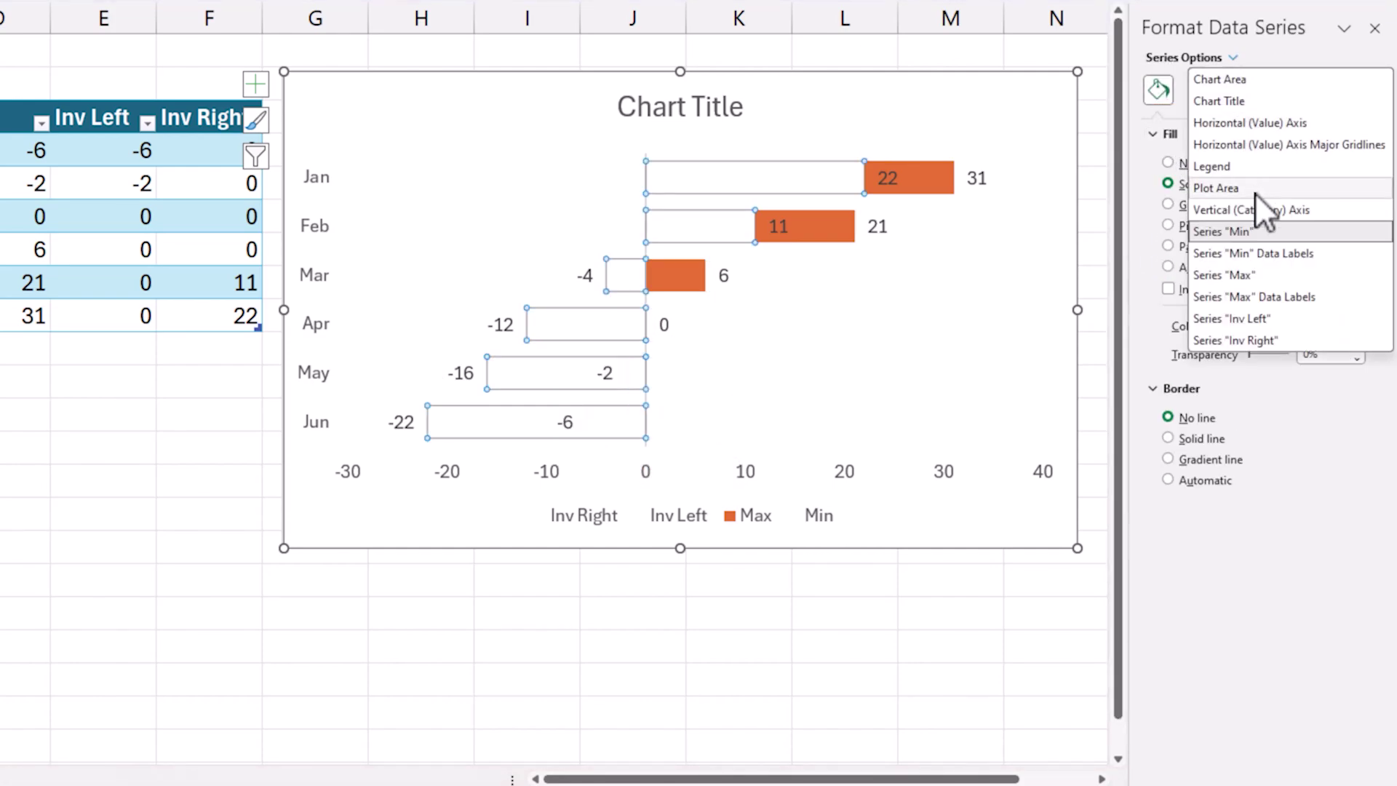
click(1257, 228)
click(1345, 326)
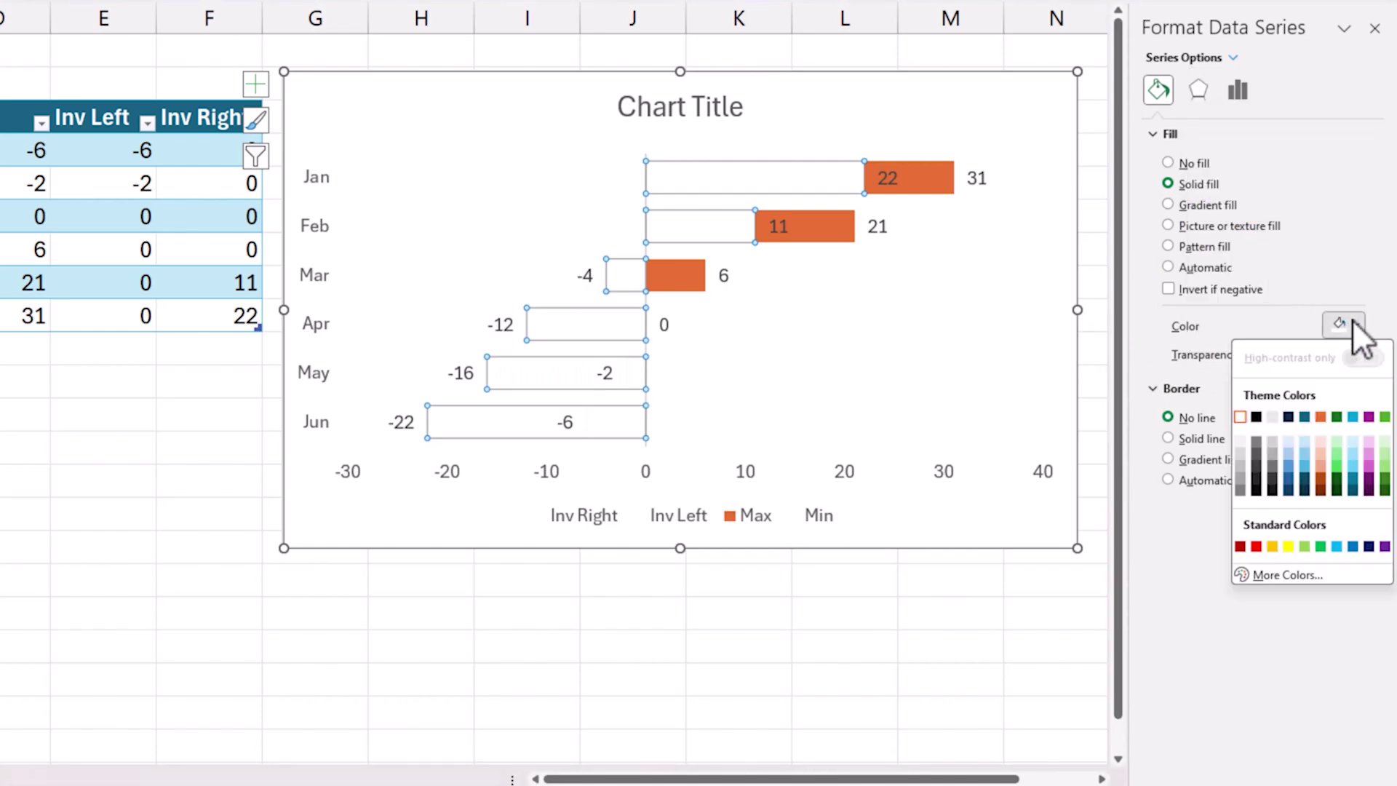
click(1355, 468)
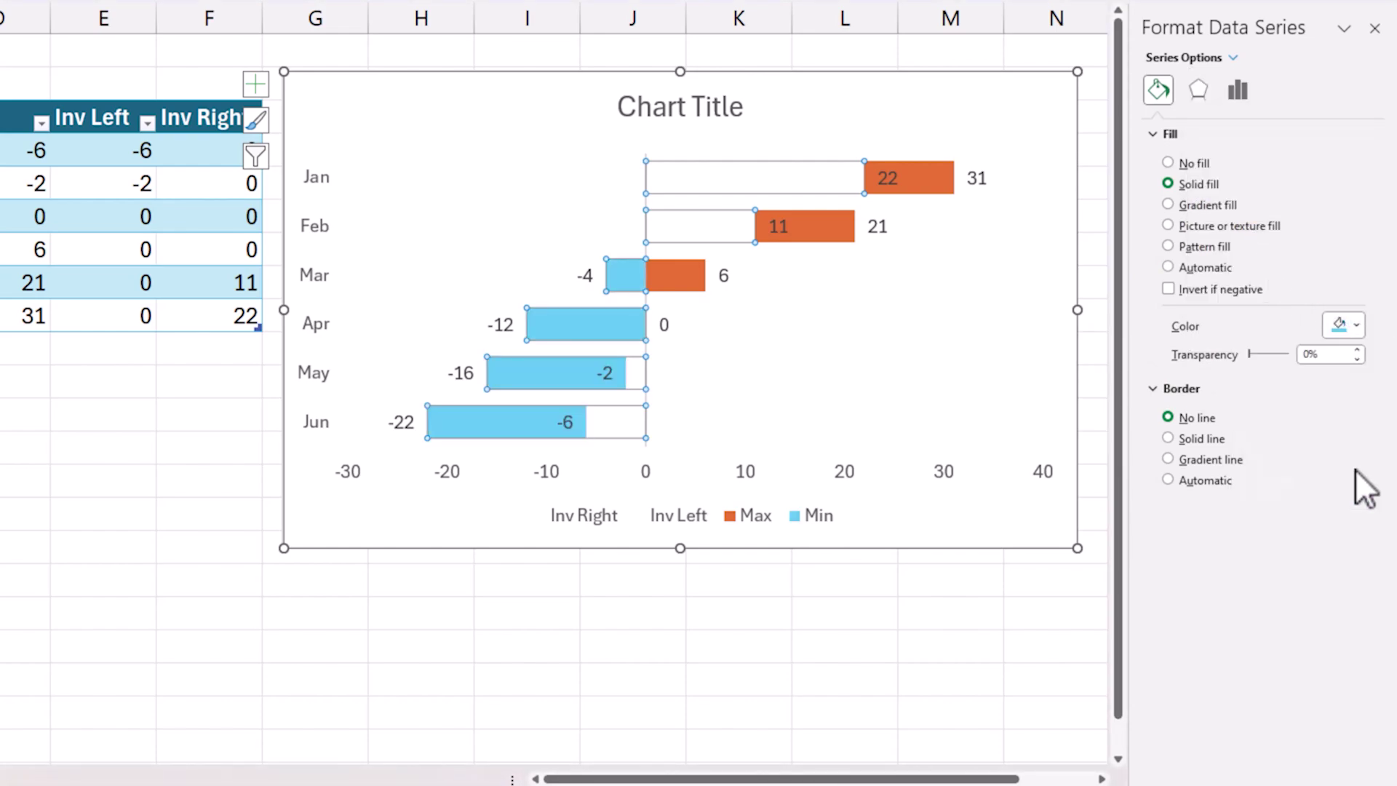
Fill the Max series bars with a solid light pink theme colour.
click(939, 183)
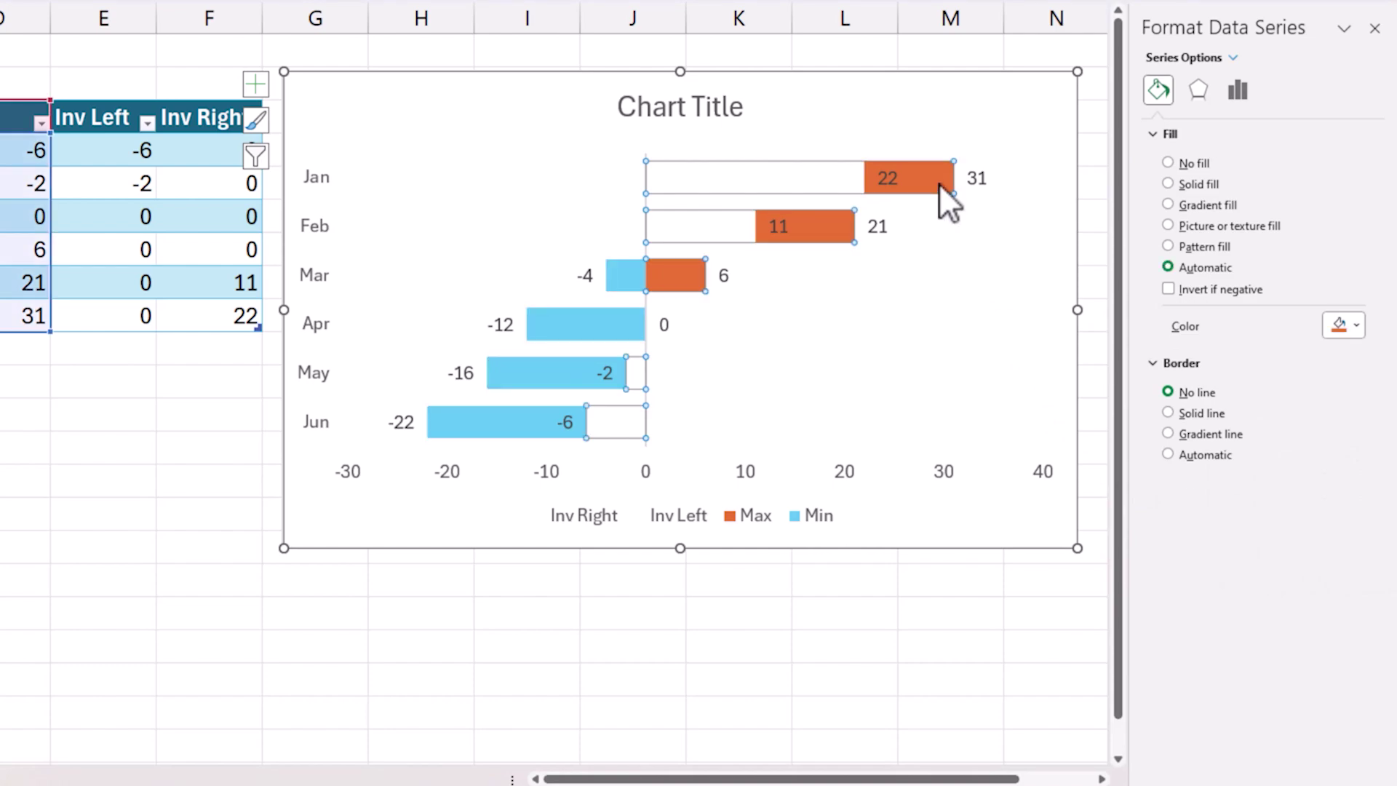
click(1238, 59)
click(1246, 273)
click(1197, 184)
click(1346, 326)
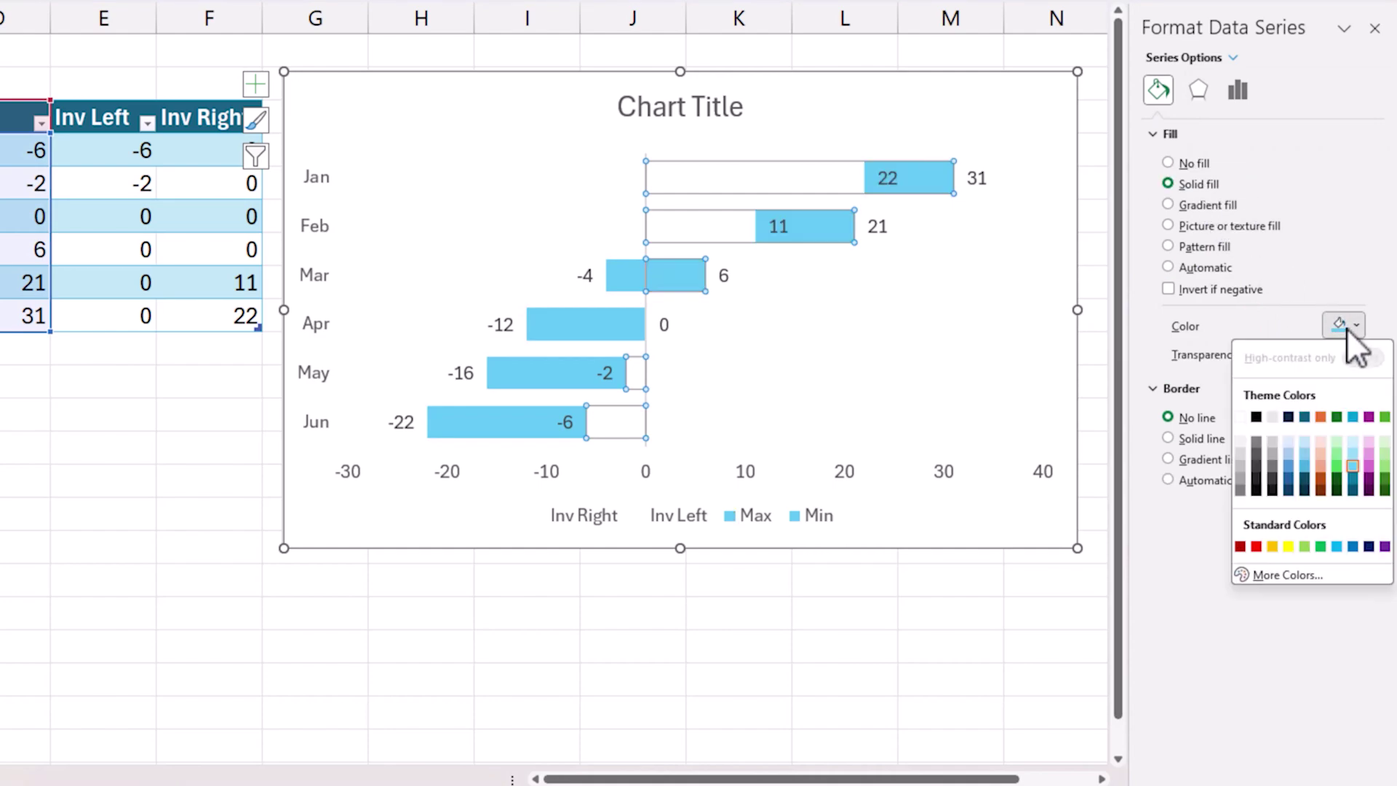
click(1368, 442)
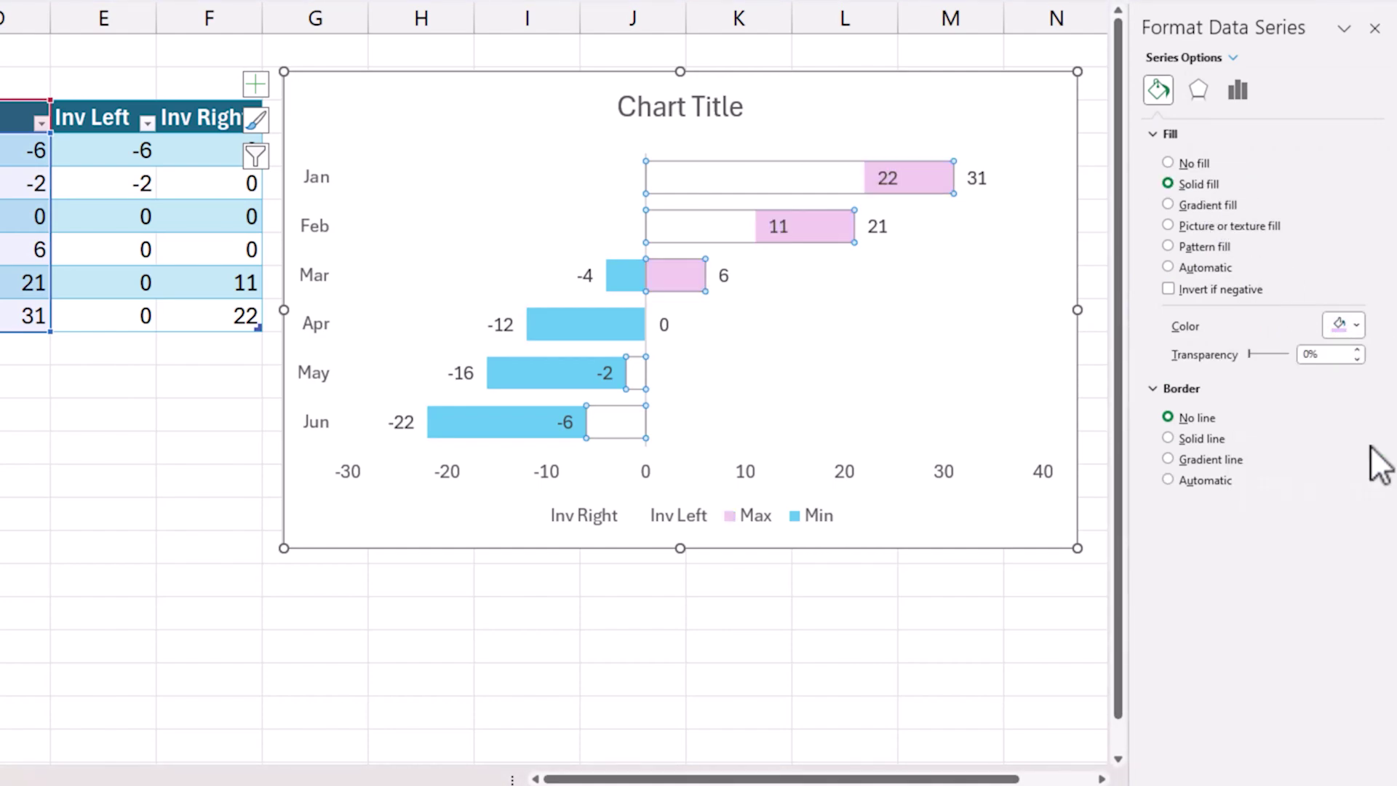
click(734, 650)
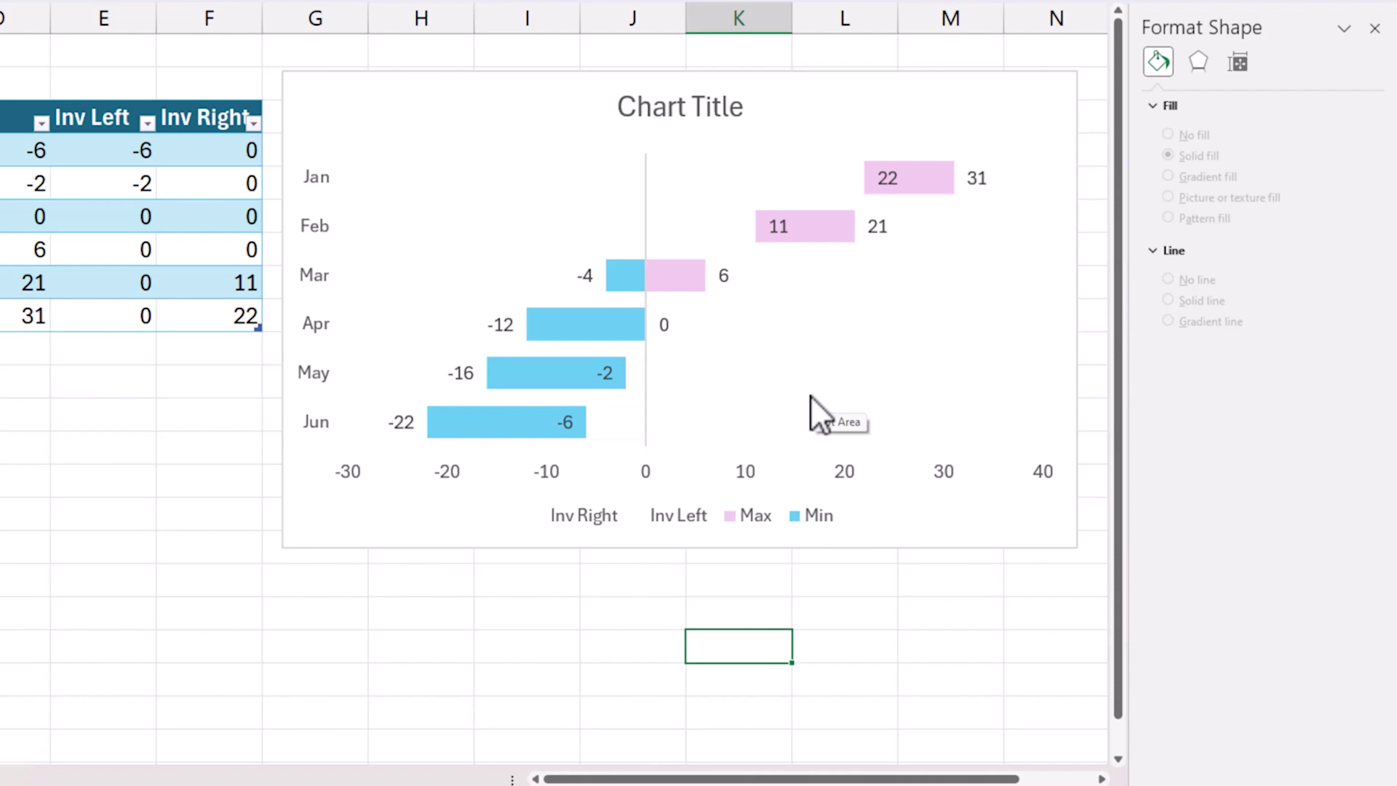
Recolour the whole Max series to the same light blue as the Min bars.
click(819, 229)
click(820, 229)
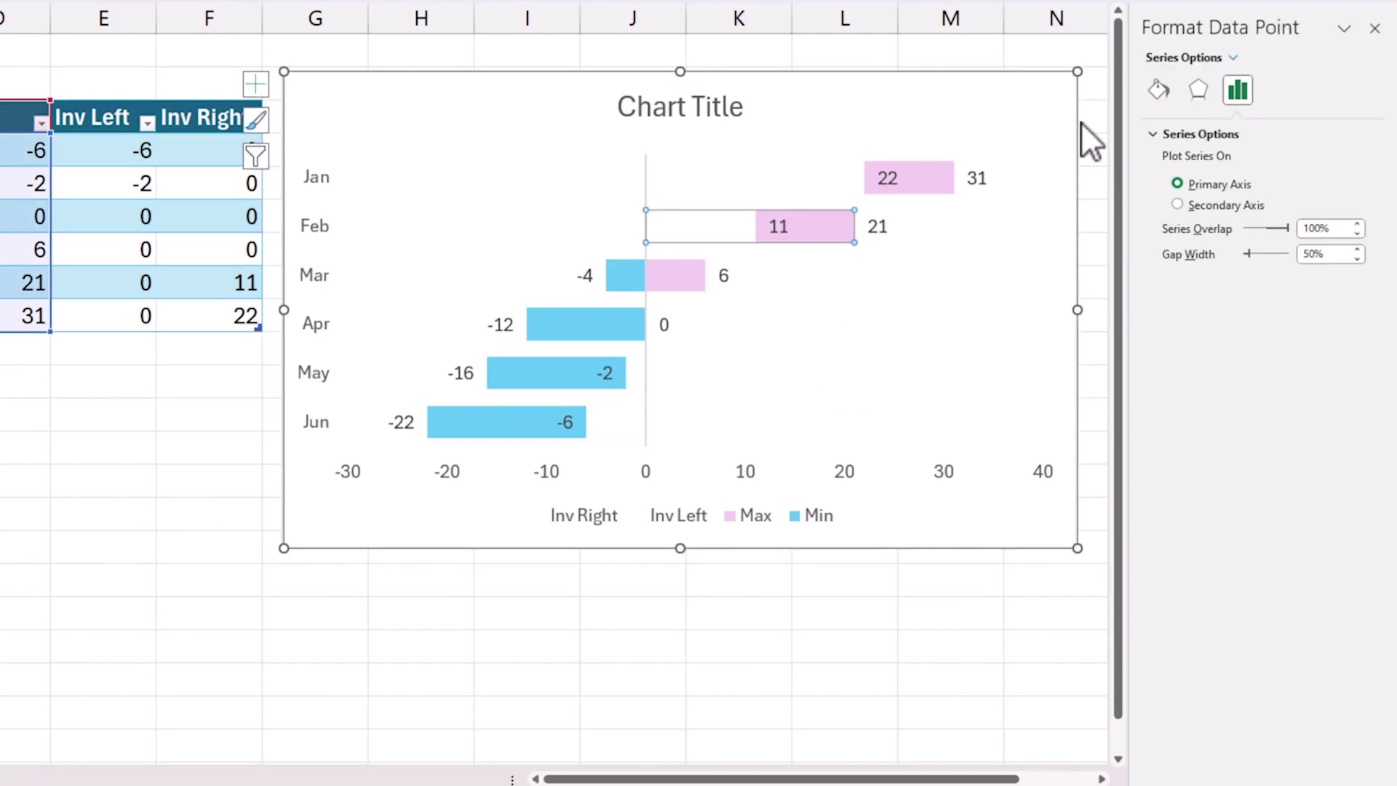
click(1233, 58)
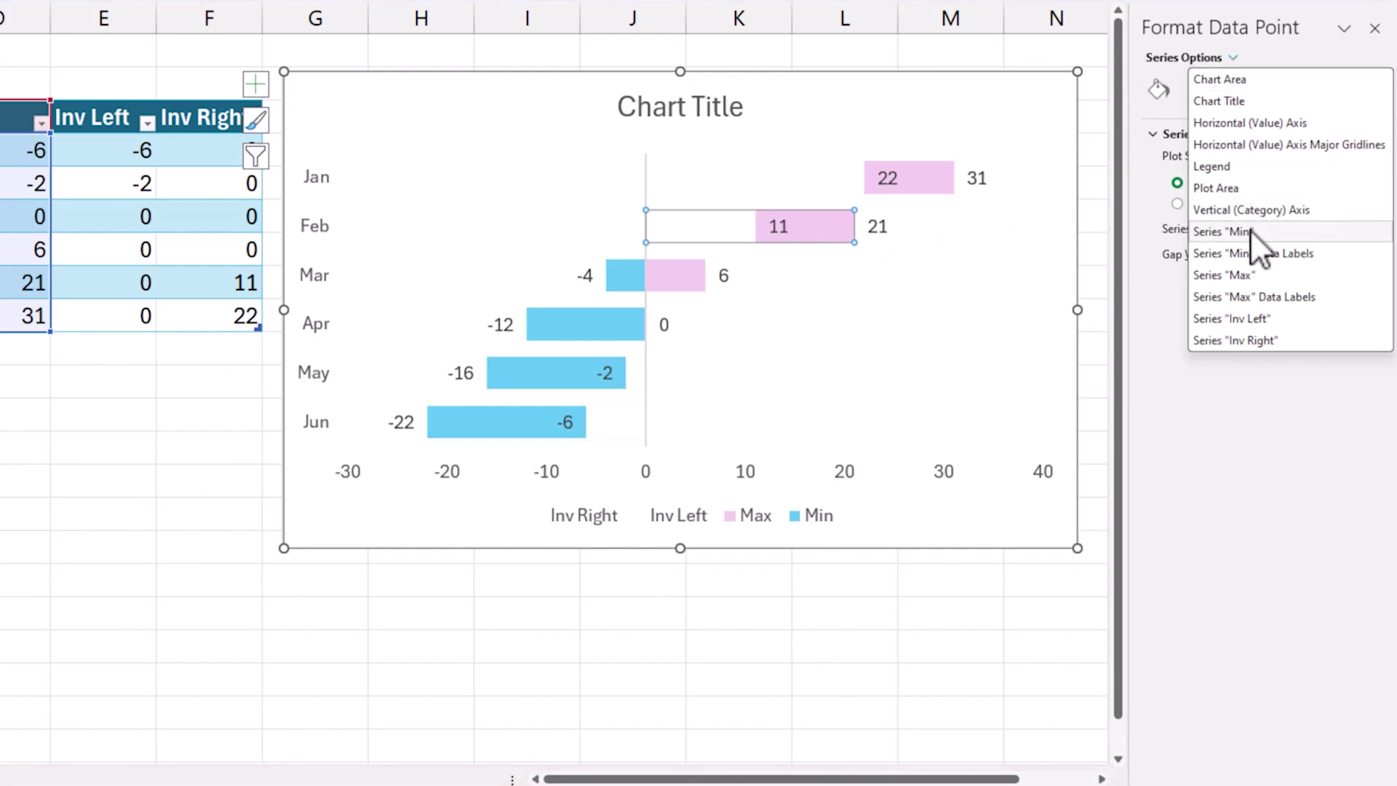
click(1251, 274)
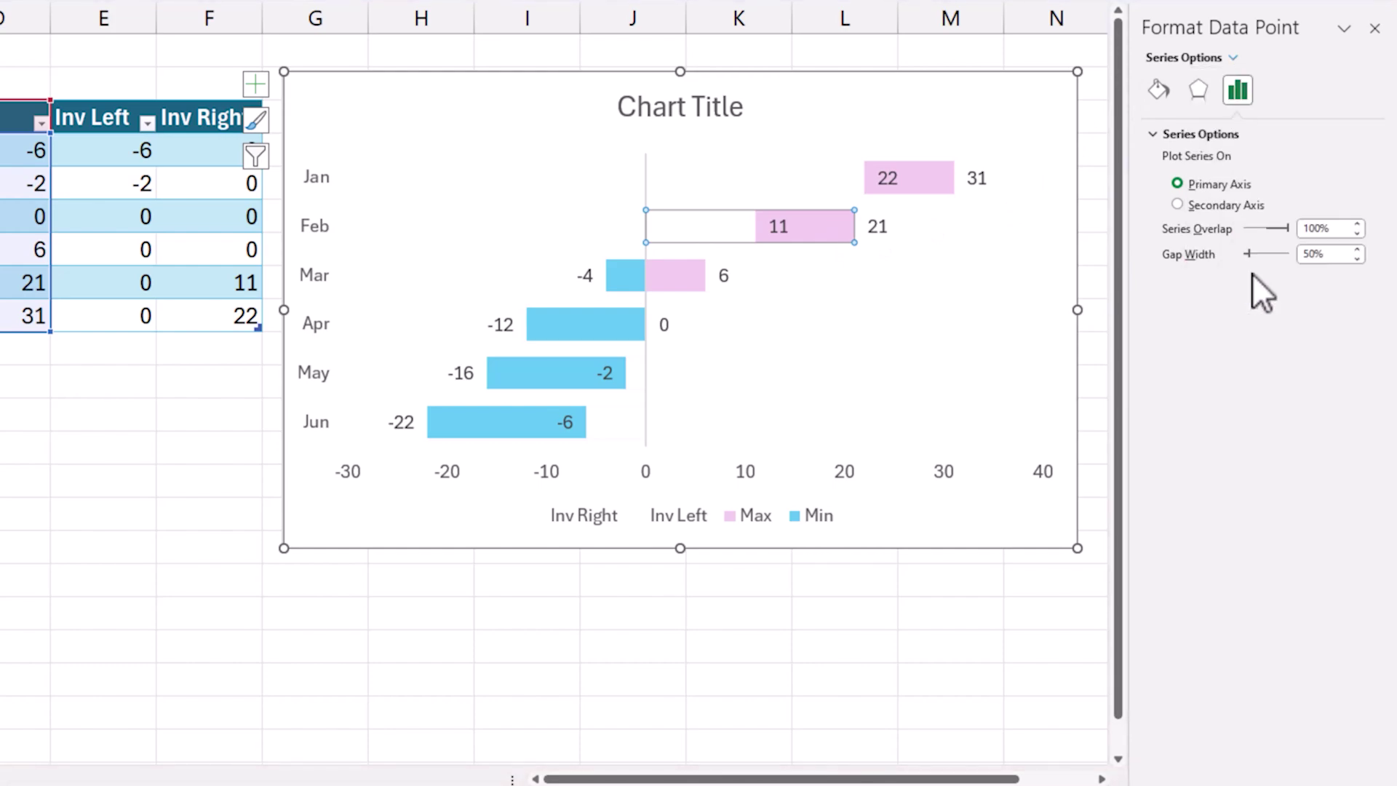
click(1159, 90)
click(1343, 324)
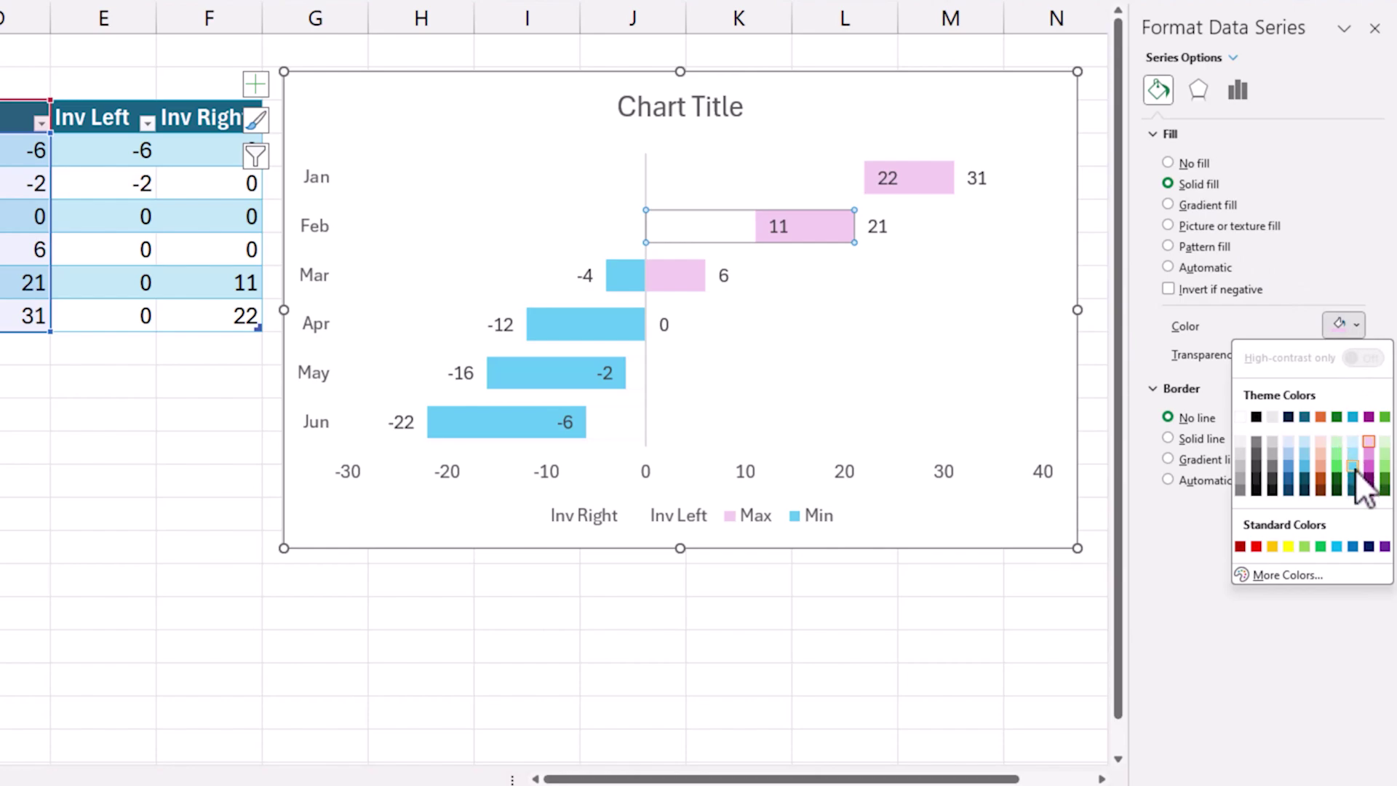
click(1355, 468)
click(618, 654)
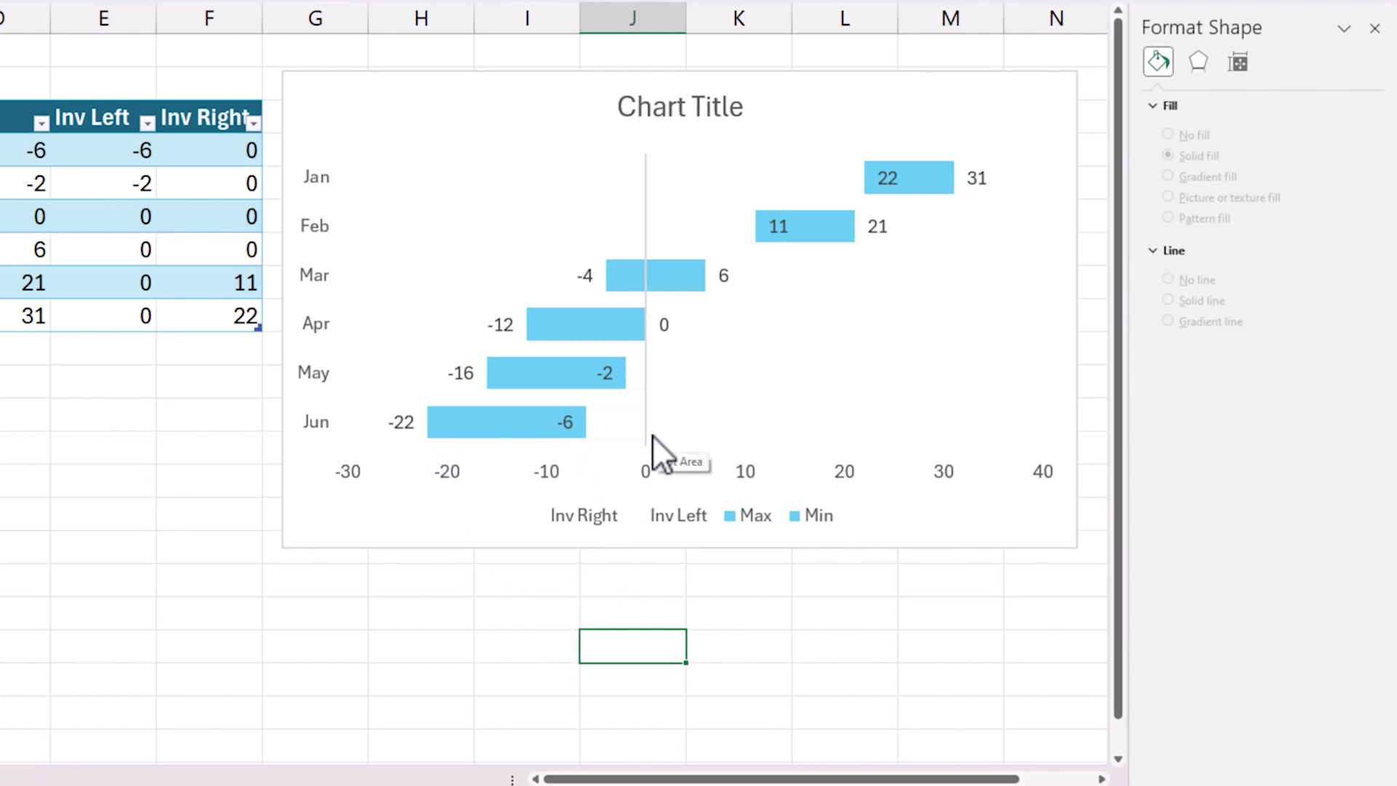
Give the vertical category axis a solid dark line, 1 pt wide.
click(644, 418)
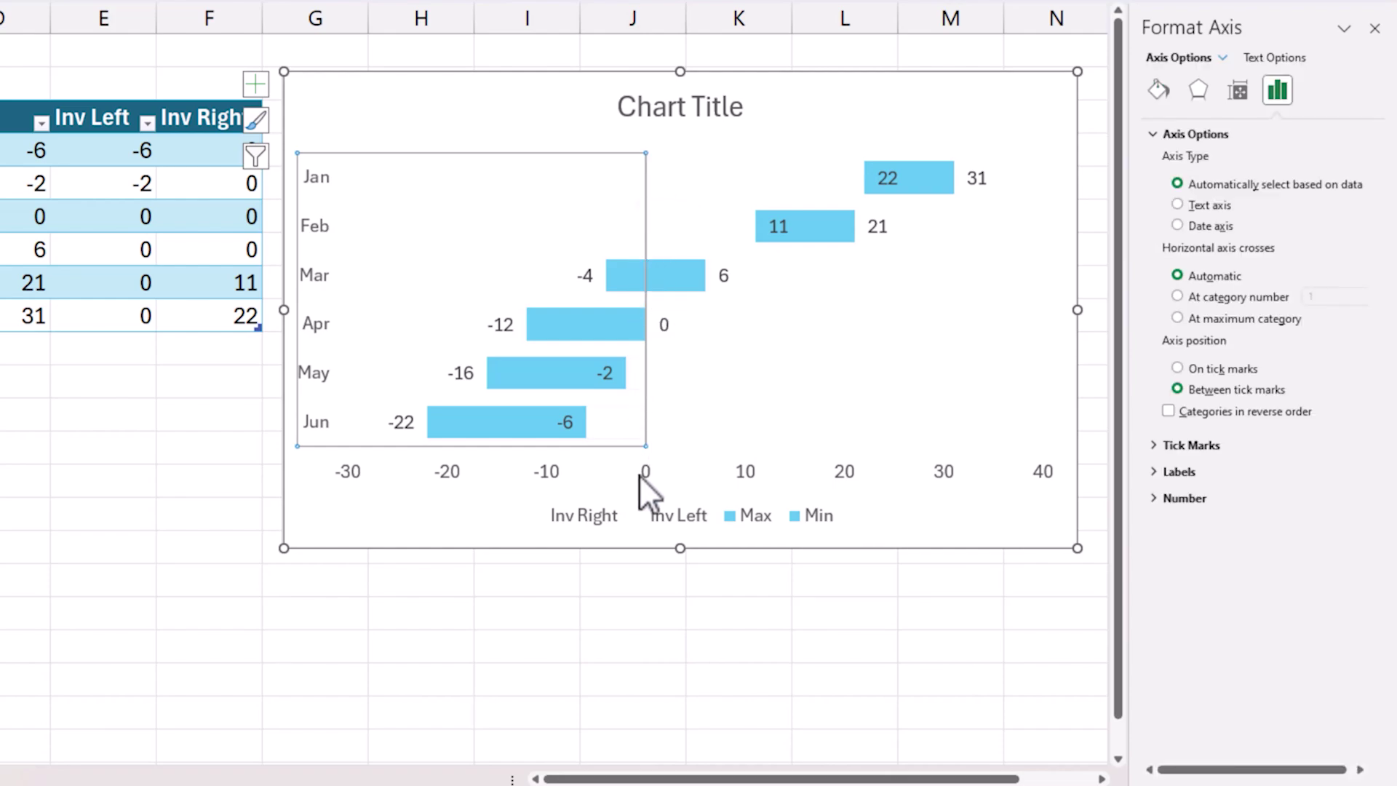
click(555, 640)
click(644, 426)
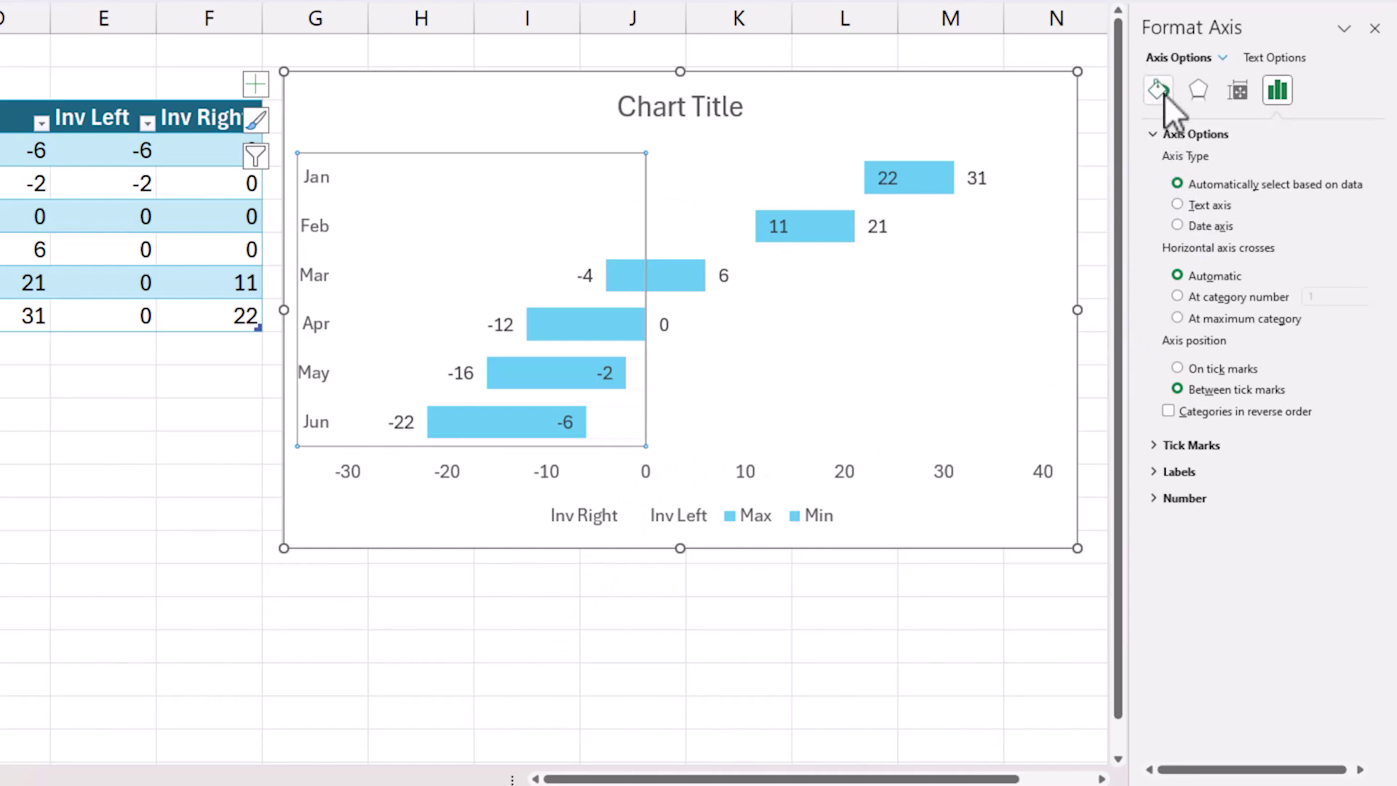
click(1160, 92)
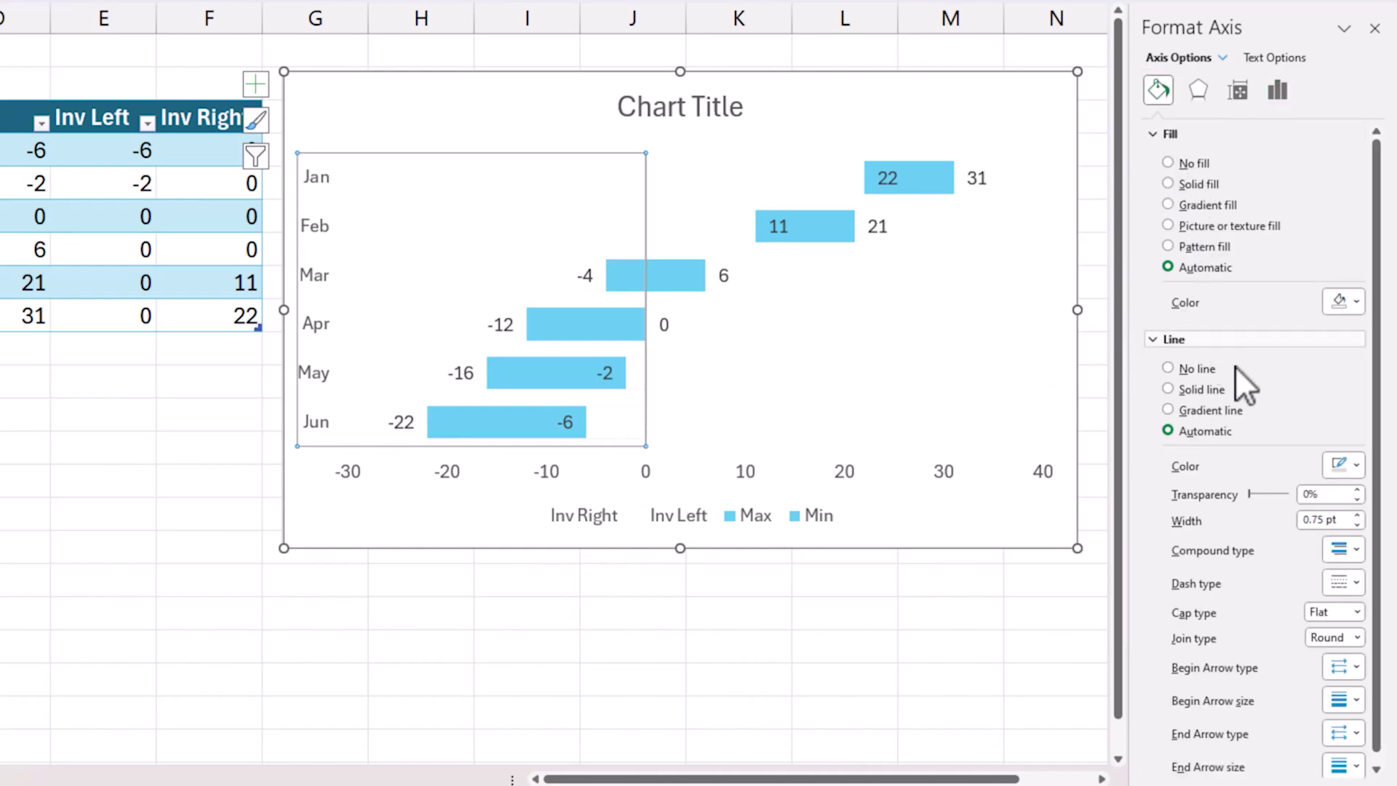
click(1216, 389)
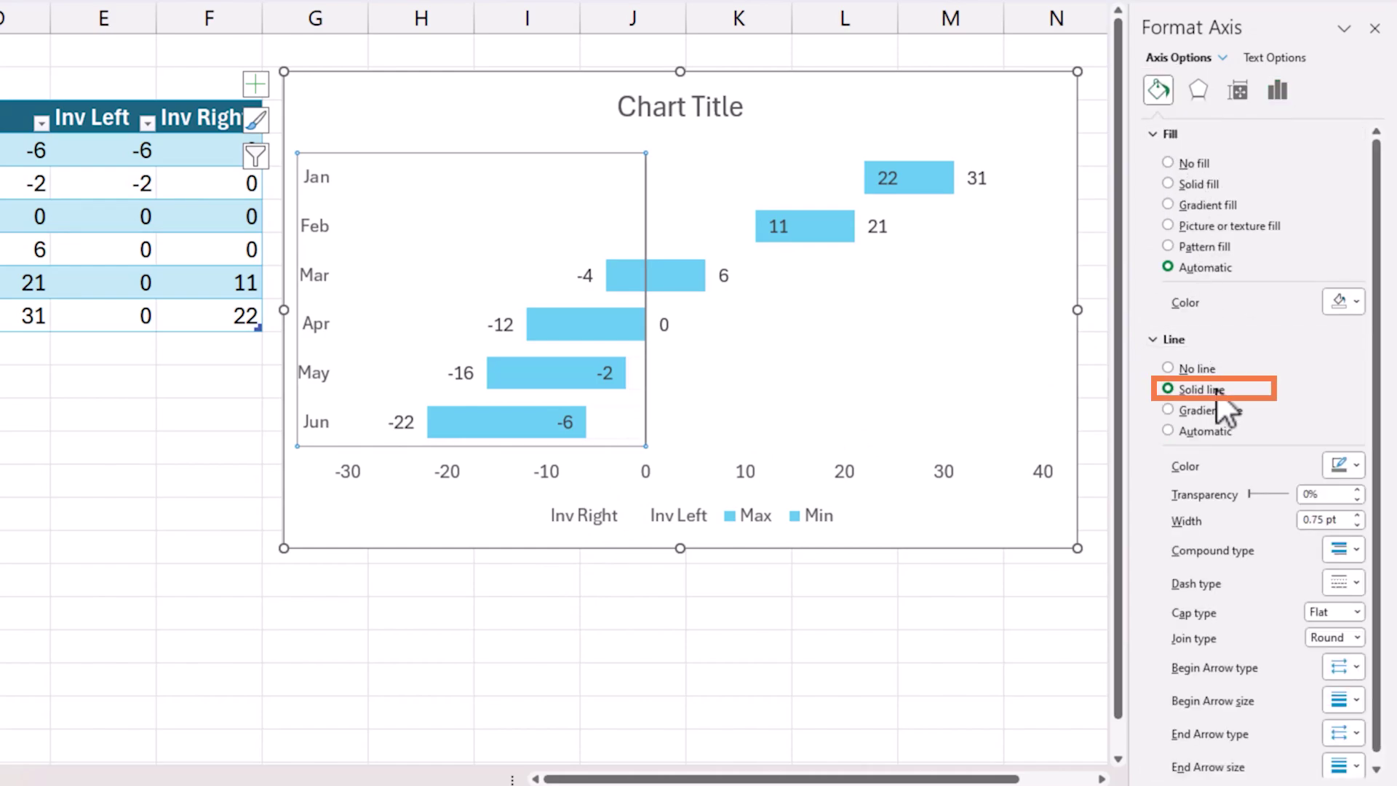
click(1351, 468)
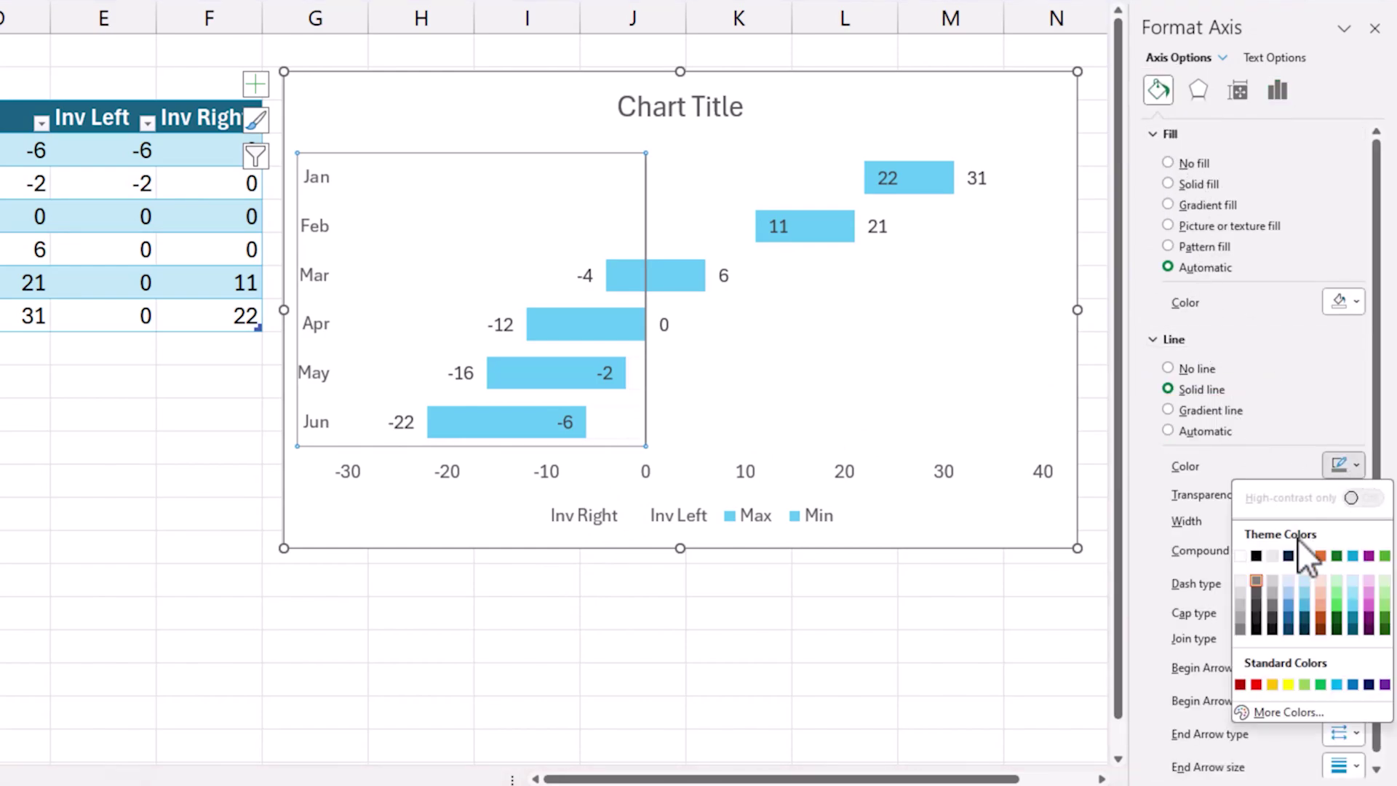
click(1257, 579)
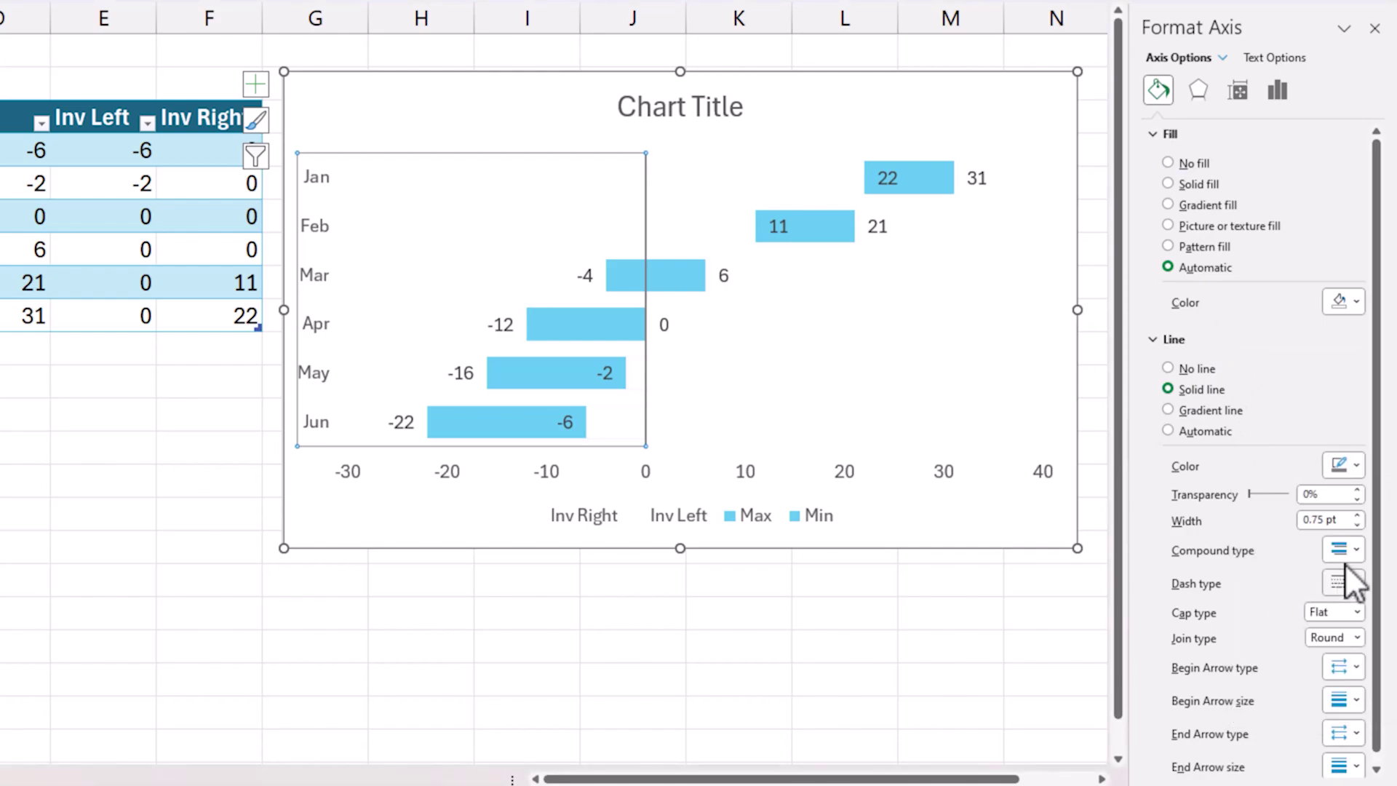
click(1358, 515)
click(869, 634)
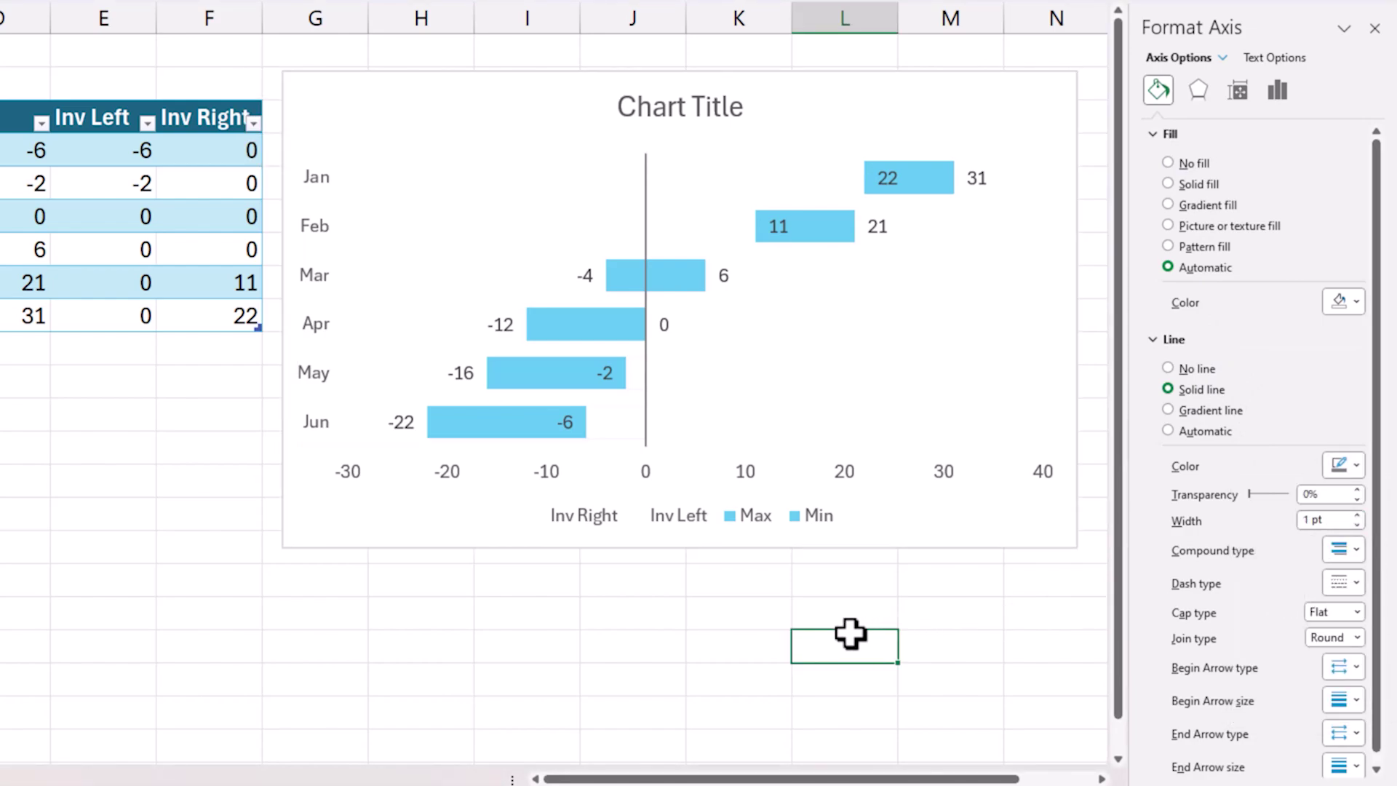
Switch the vertical axis line off, then restore the solid line.
click(648, 405)
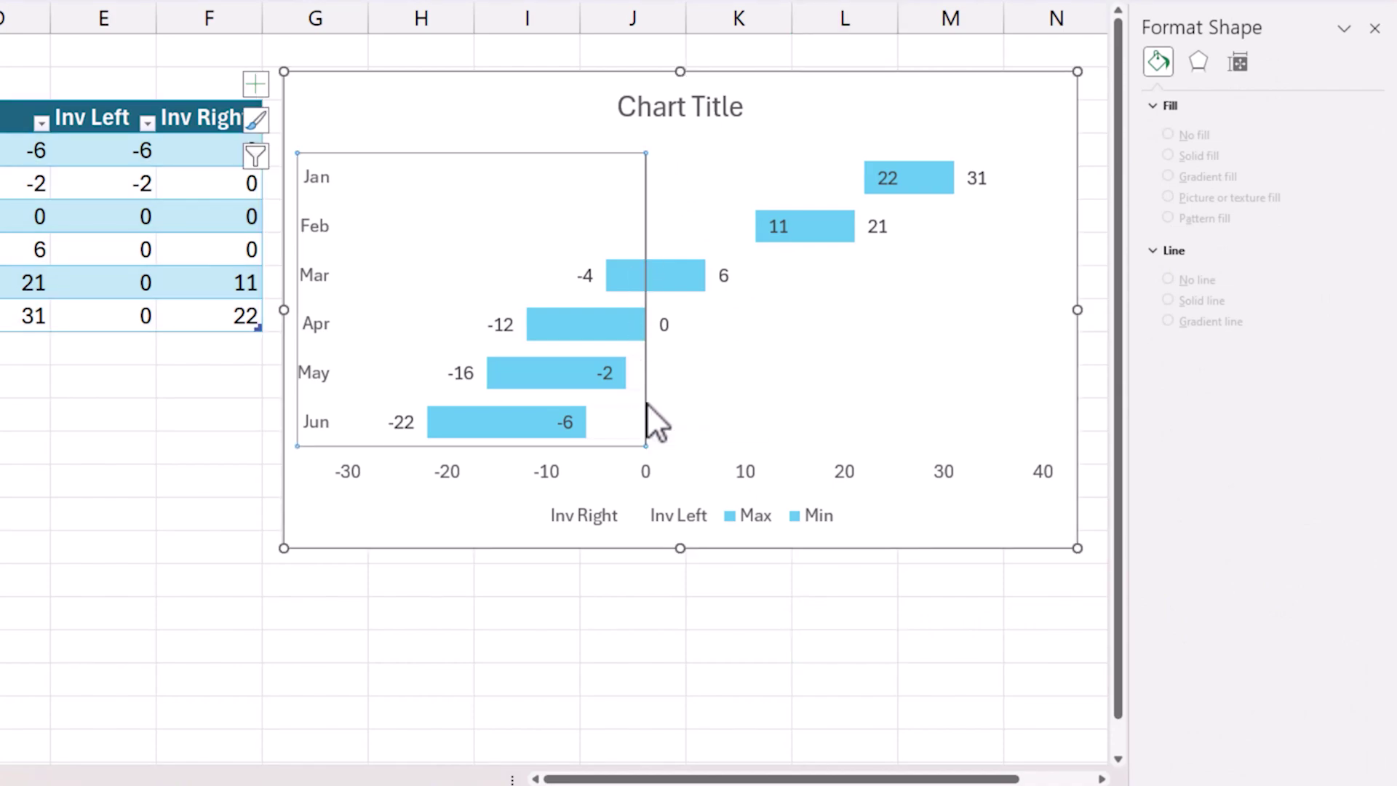
click(1158, 90)
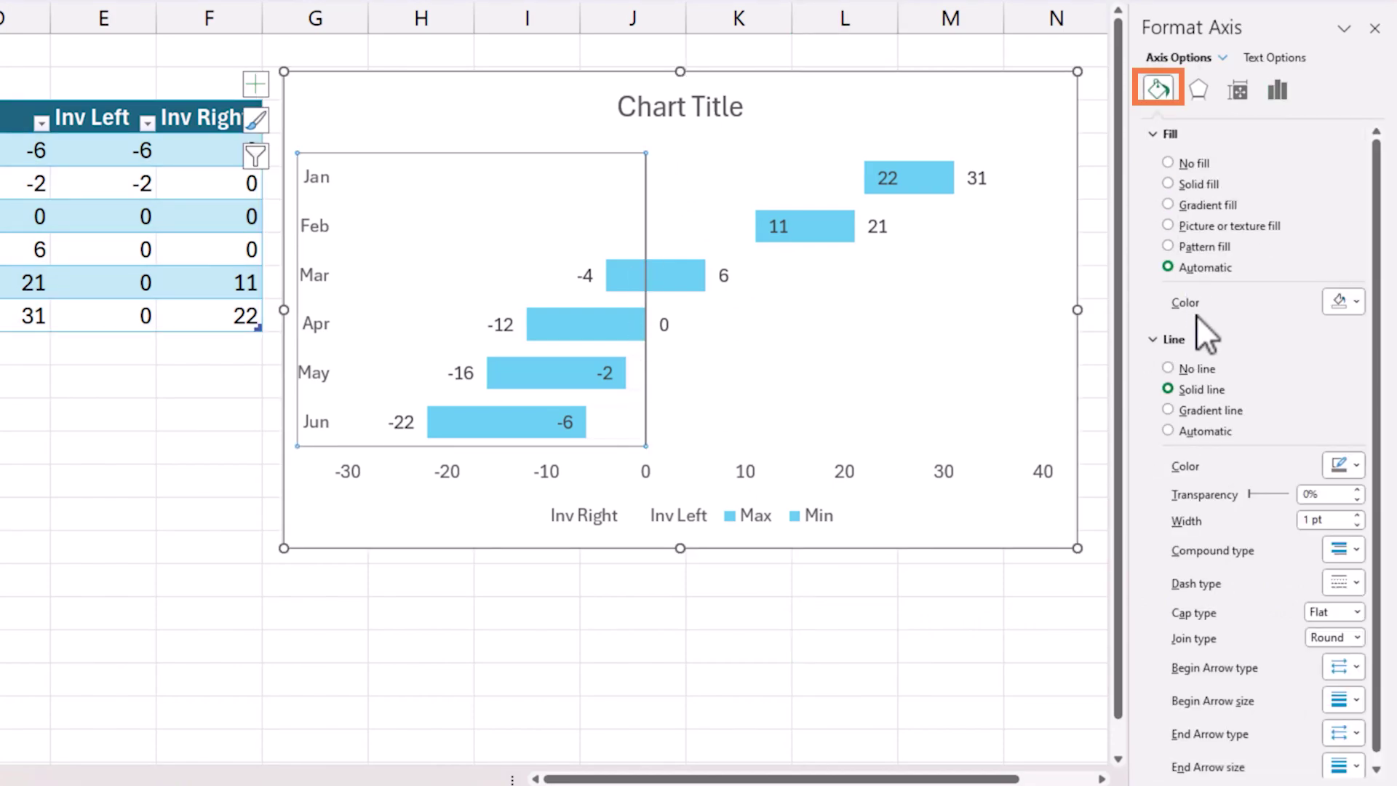
click(1190, 371)
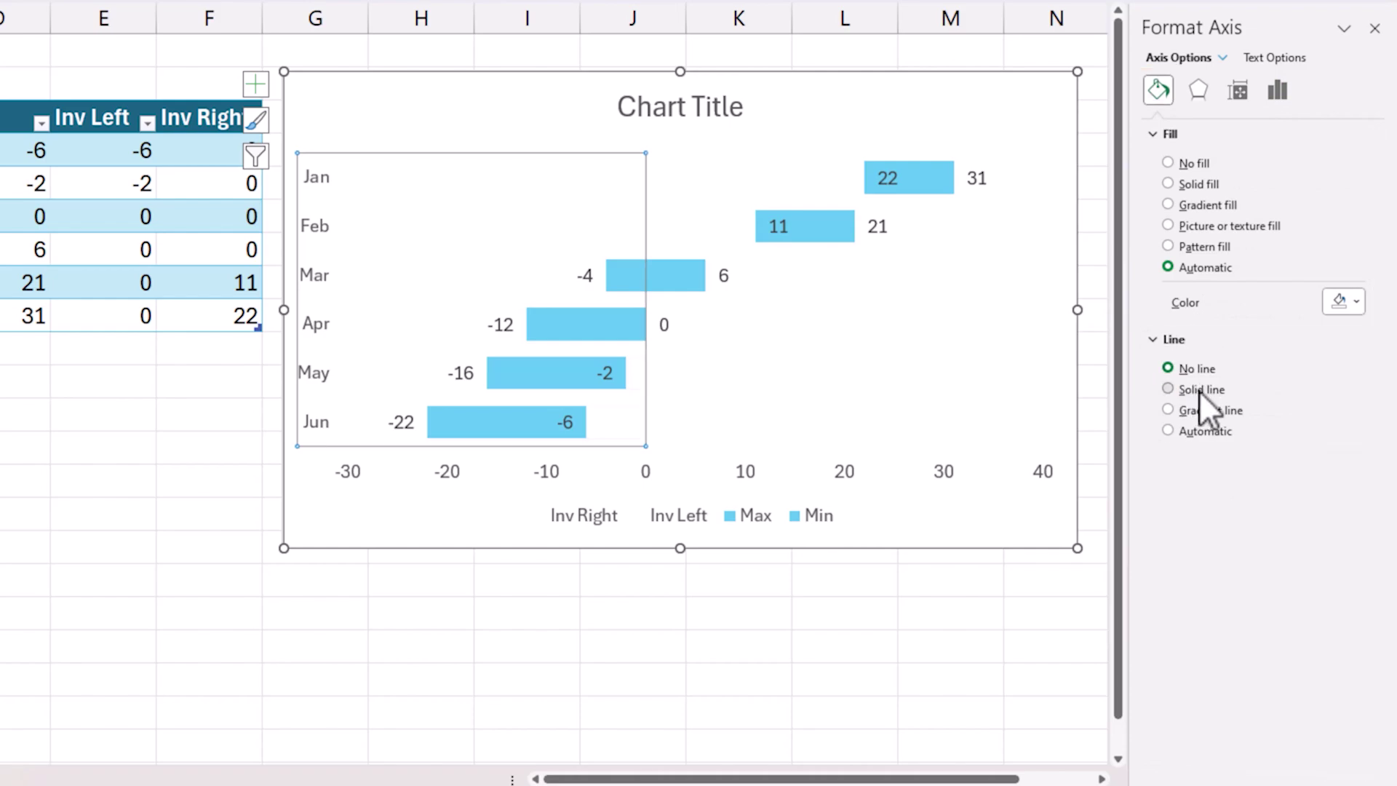
click(1198, 391)
click(828, 648)
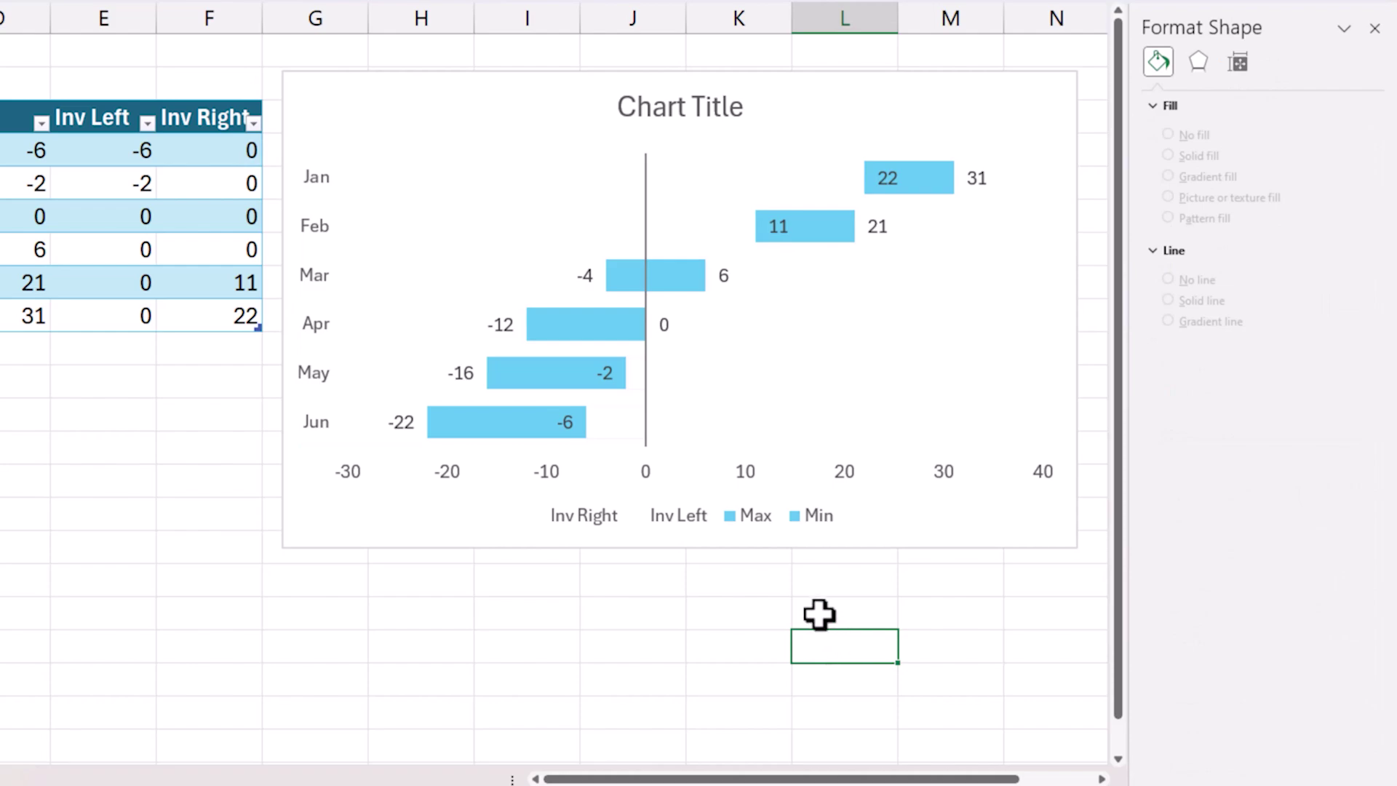
Delete the legend and retitle the chart 'Monthly Average Temperatures in Antartica'.
click(695, 521)
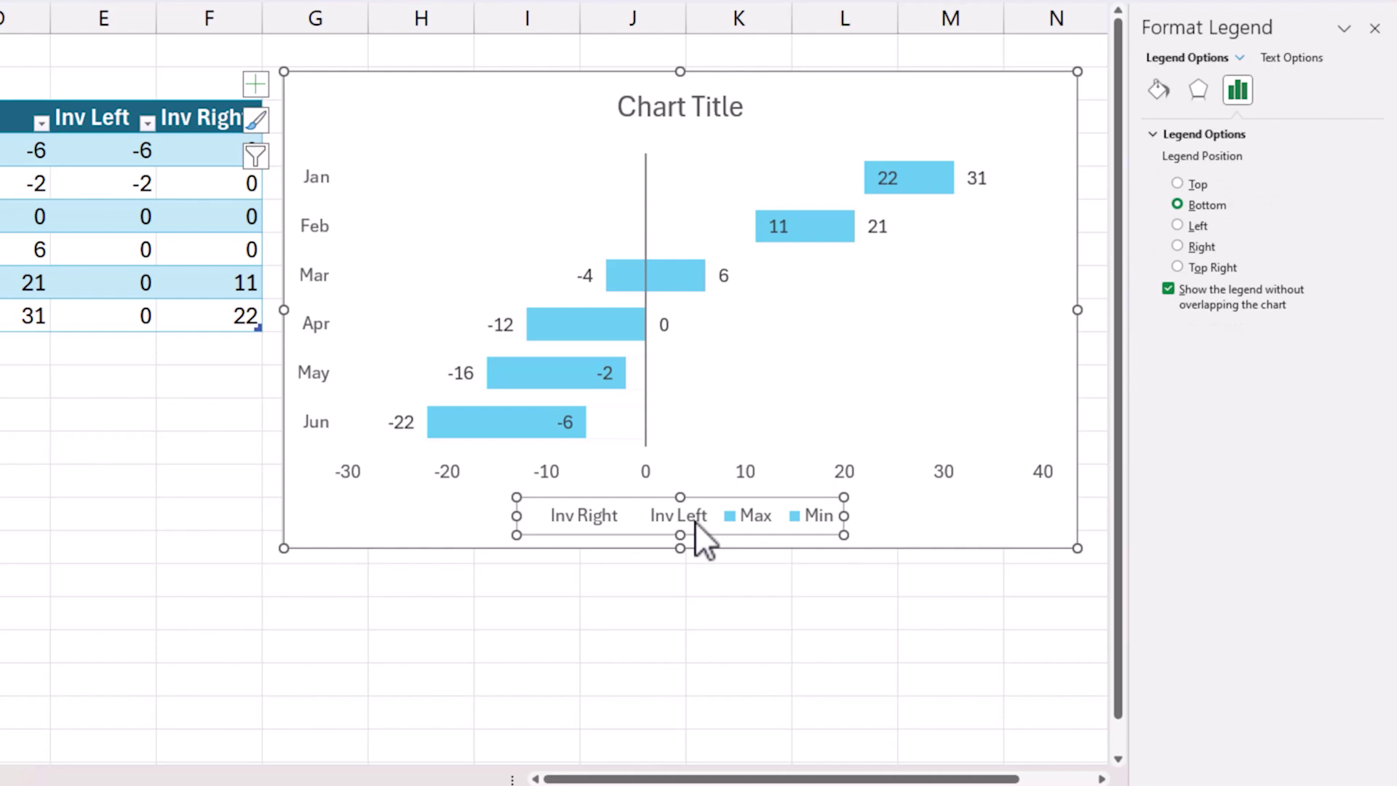
key(Delete)
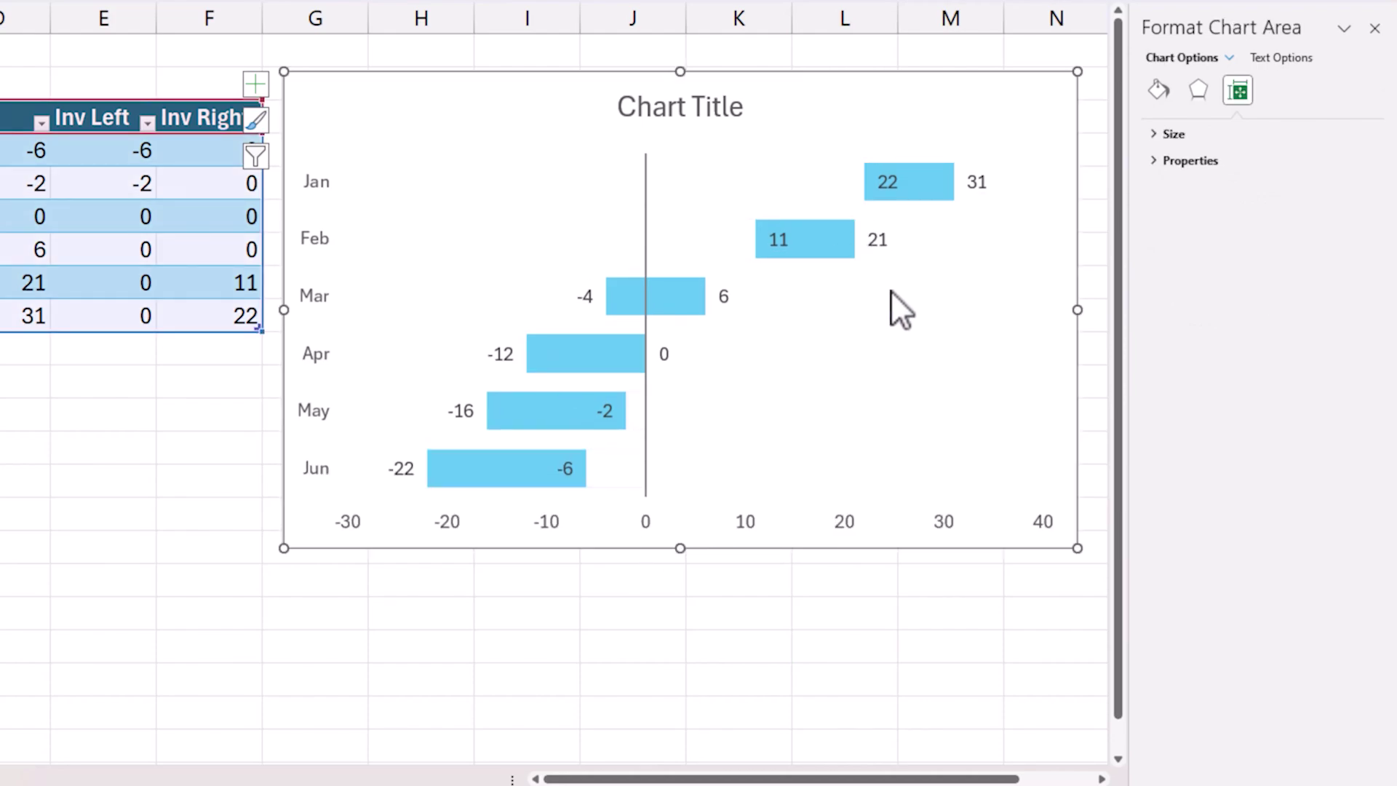
mouse_move(815, 230)
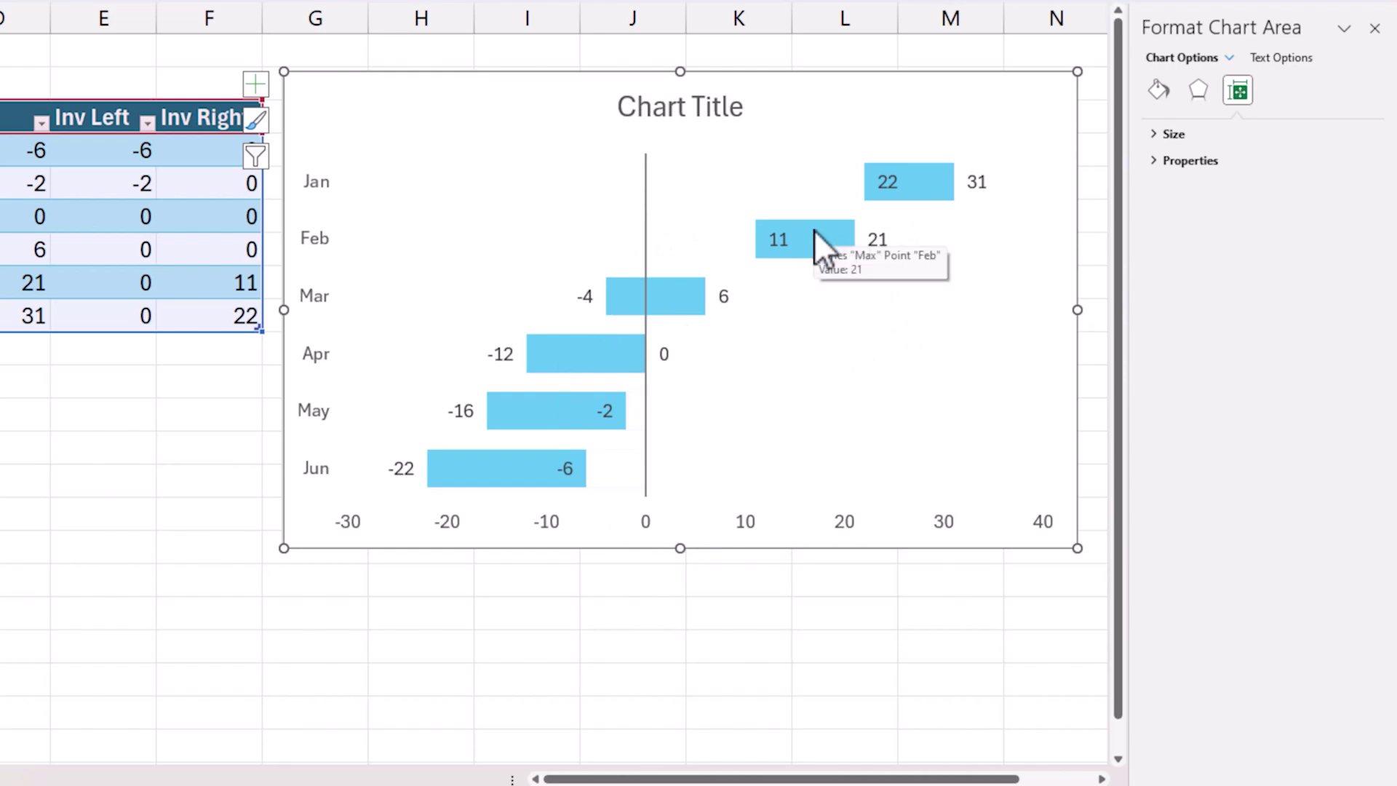
click(703, 113)
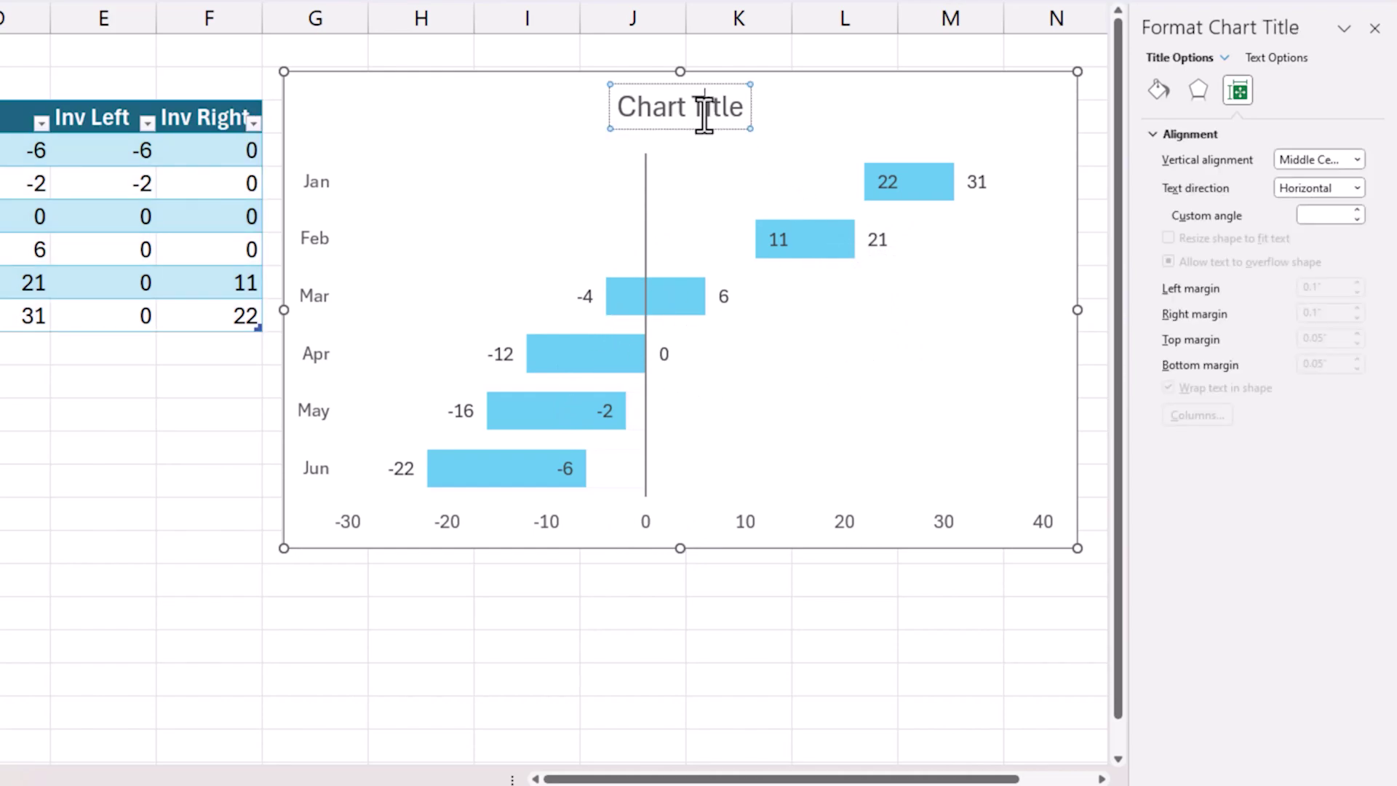
triple_click(703, 112)
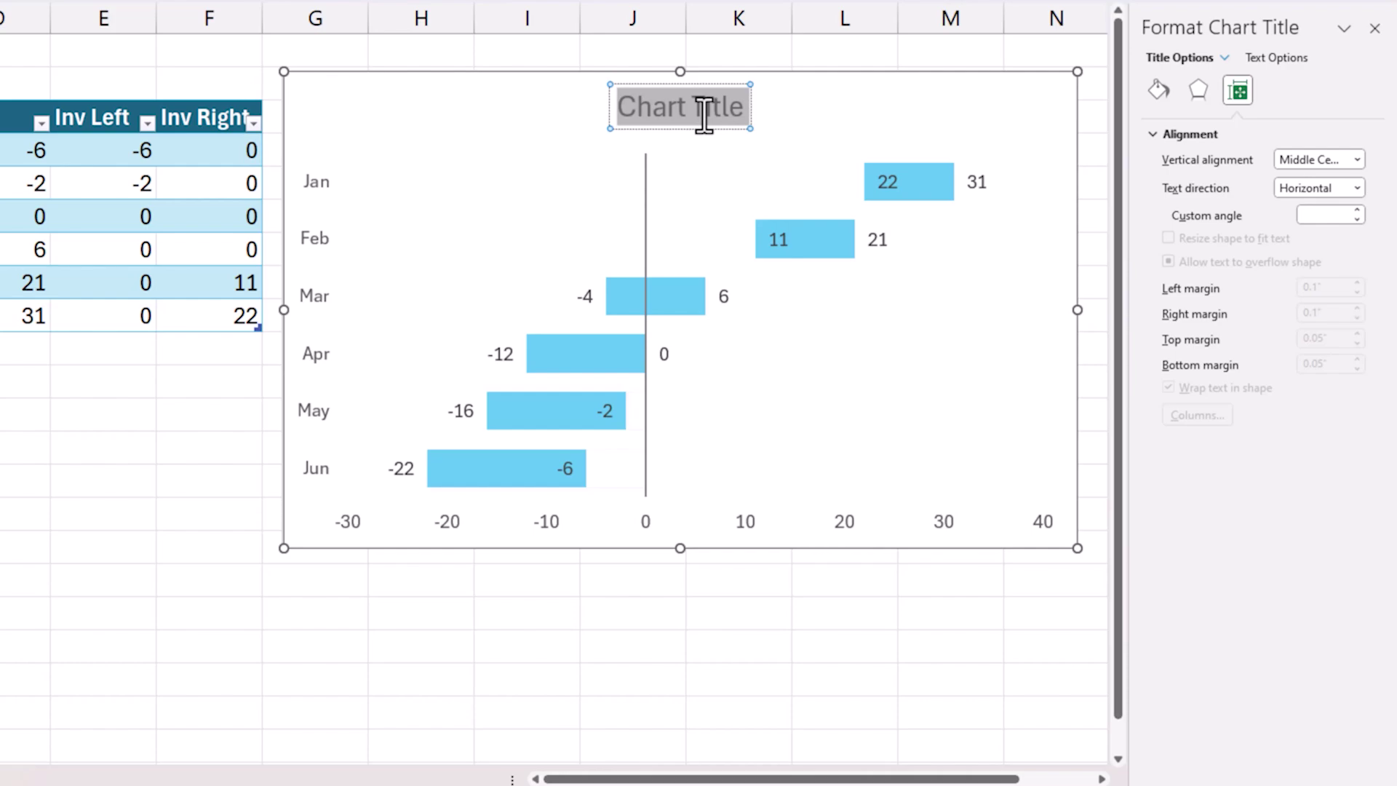
text(Mi)
key(BackSpace)
key(BackSpace)
text(Aver)
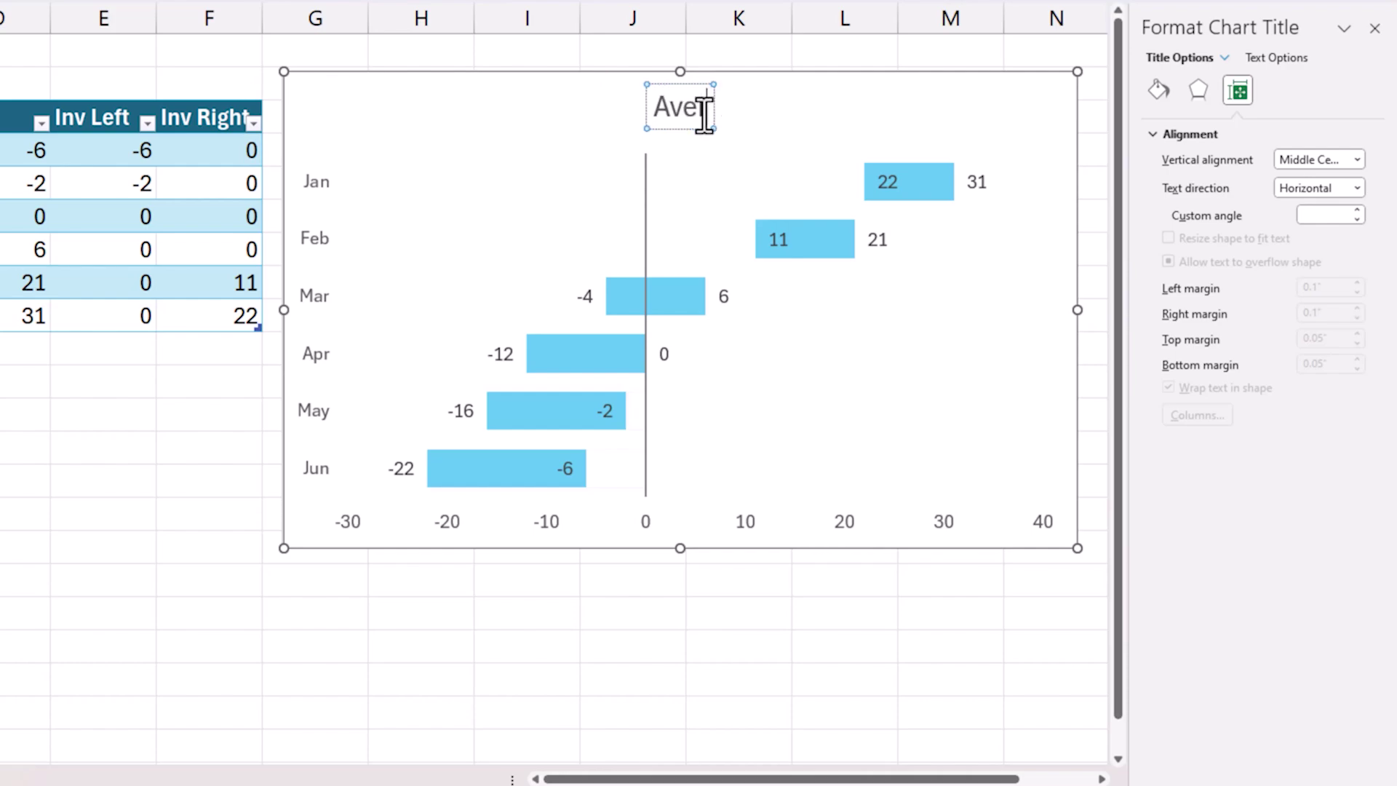
text(age  Temperatures in Antartica)
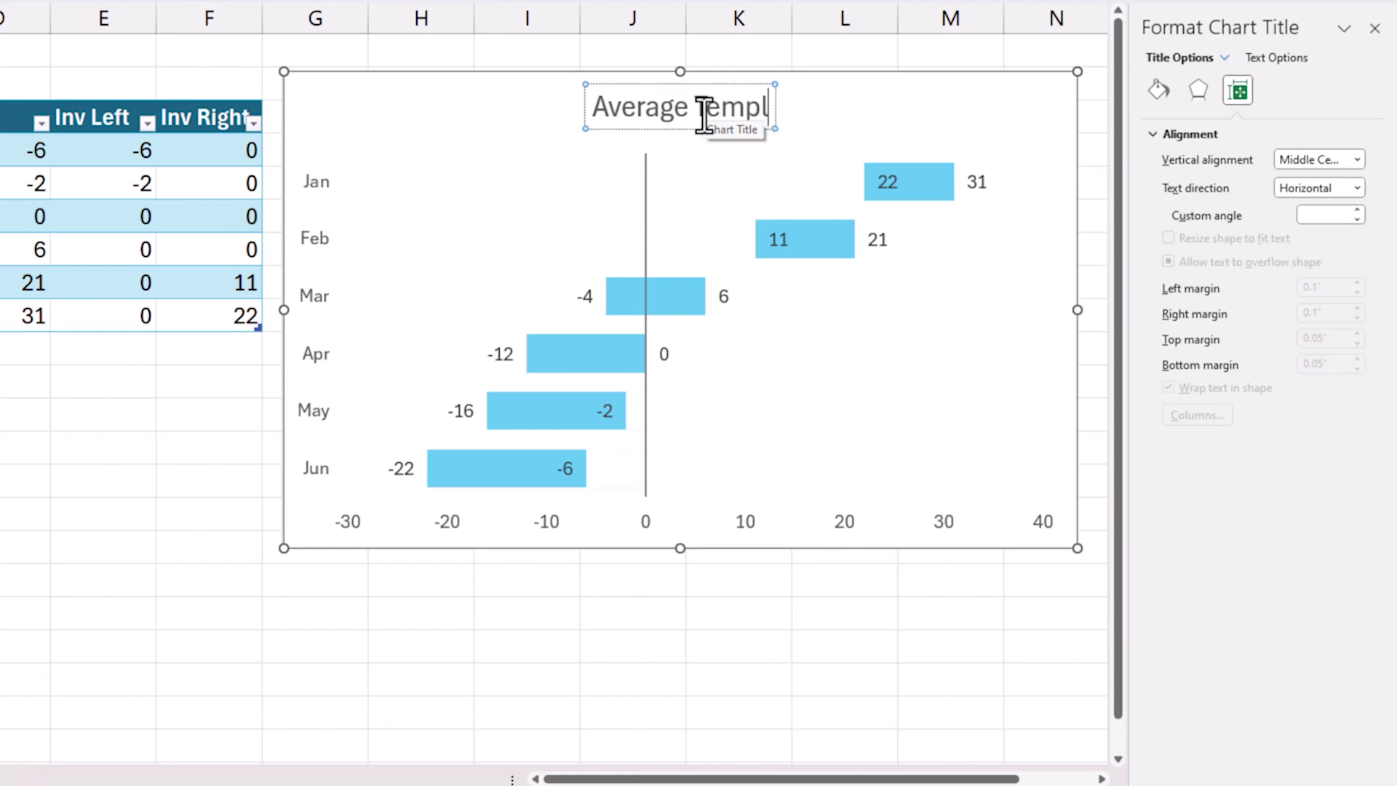
key(Home)
text(Monthly)
key(ctrl+Right)
key(BackSpace)
Format the title as 11 pt white text on dark grey fill and move it top-left.
key(ctrl+a)
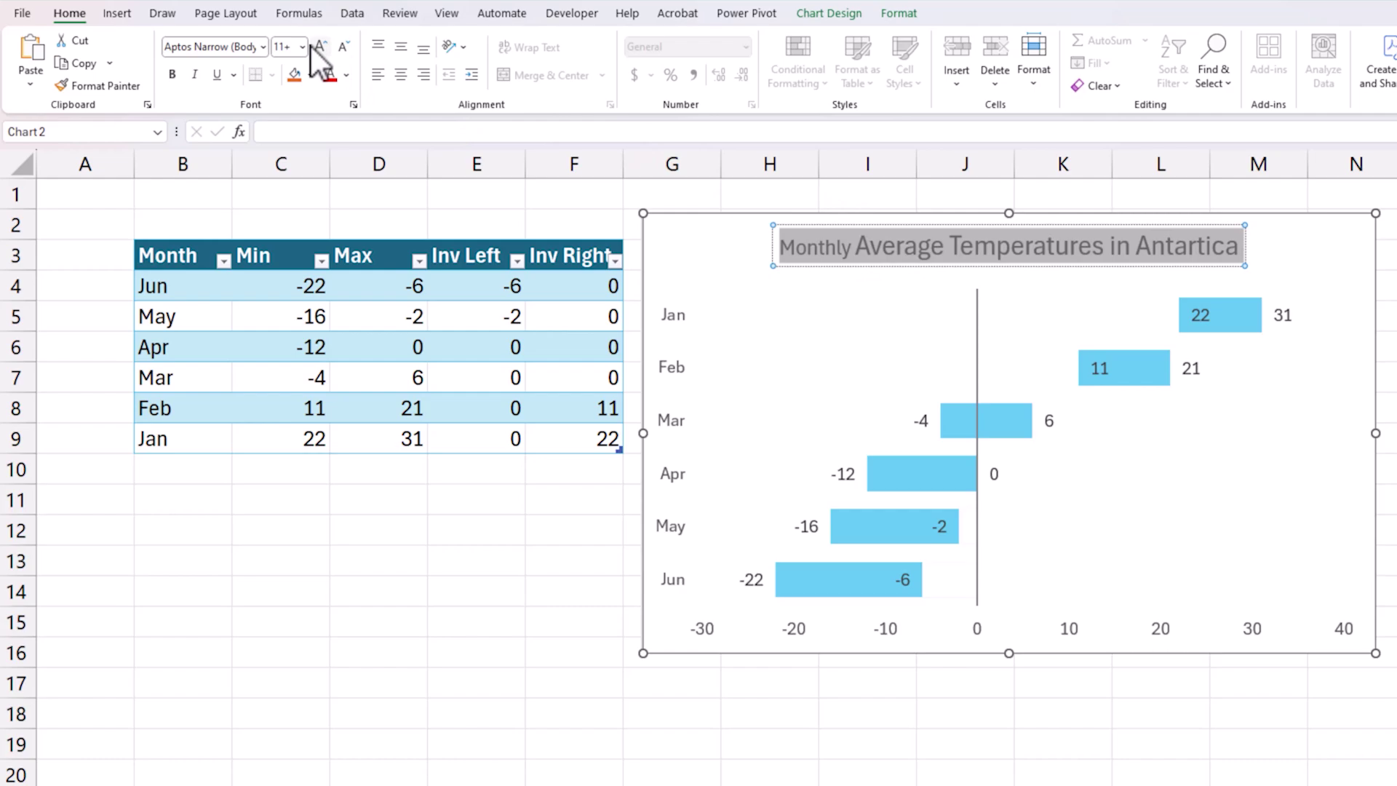
click(287, 48)
text(11)
key(Return)
click(310, 75)
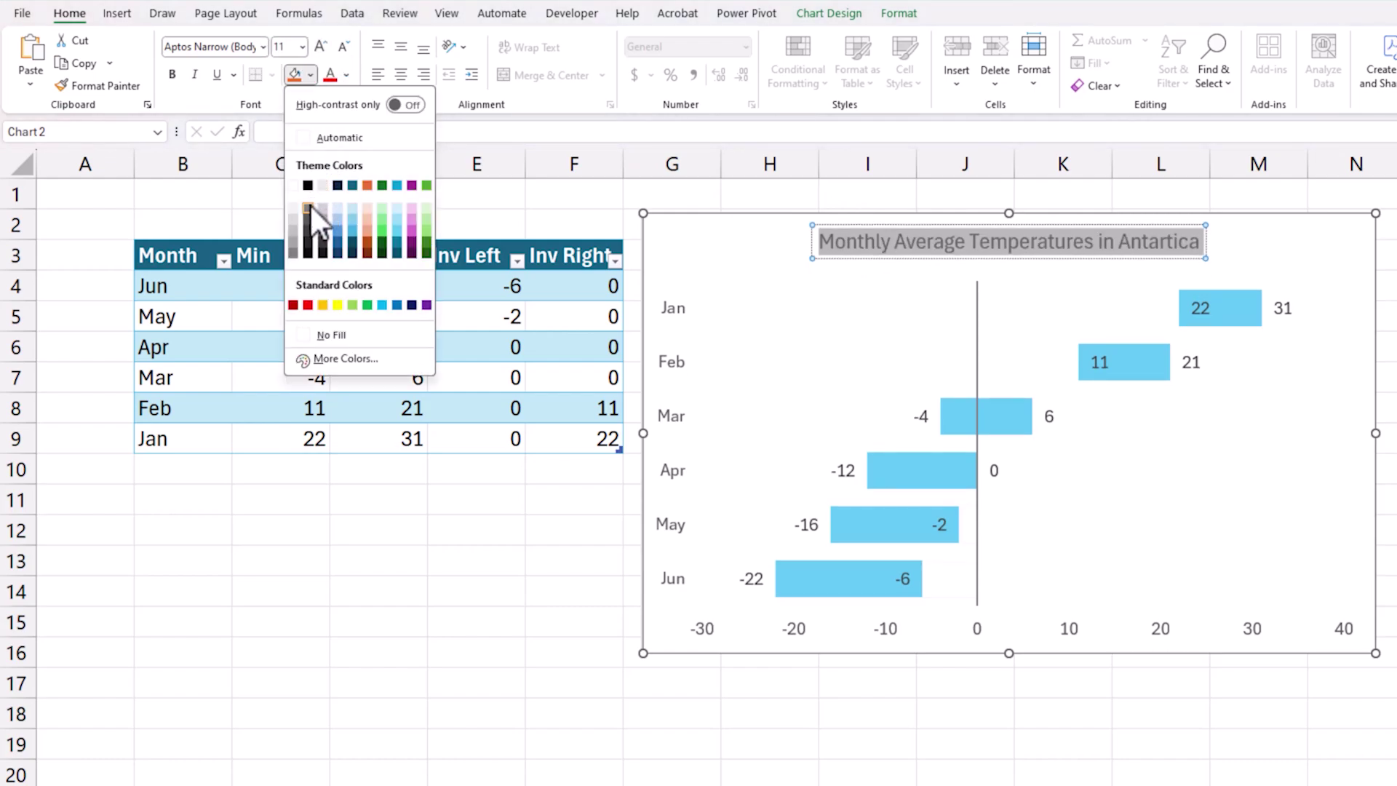
click(304, 206)
click(348, 75)
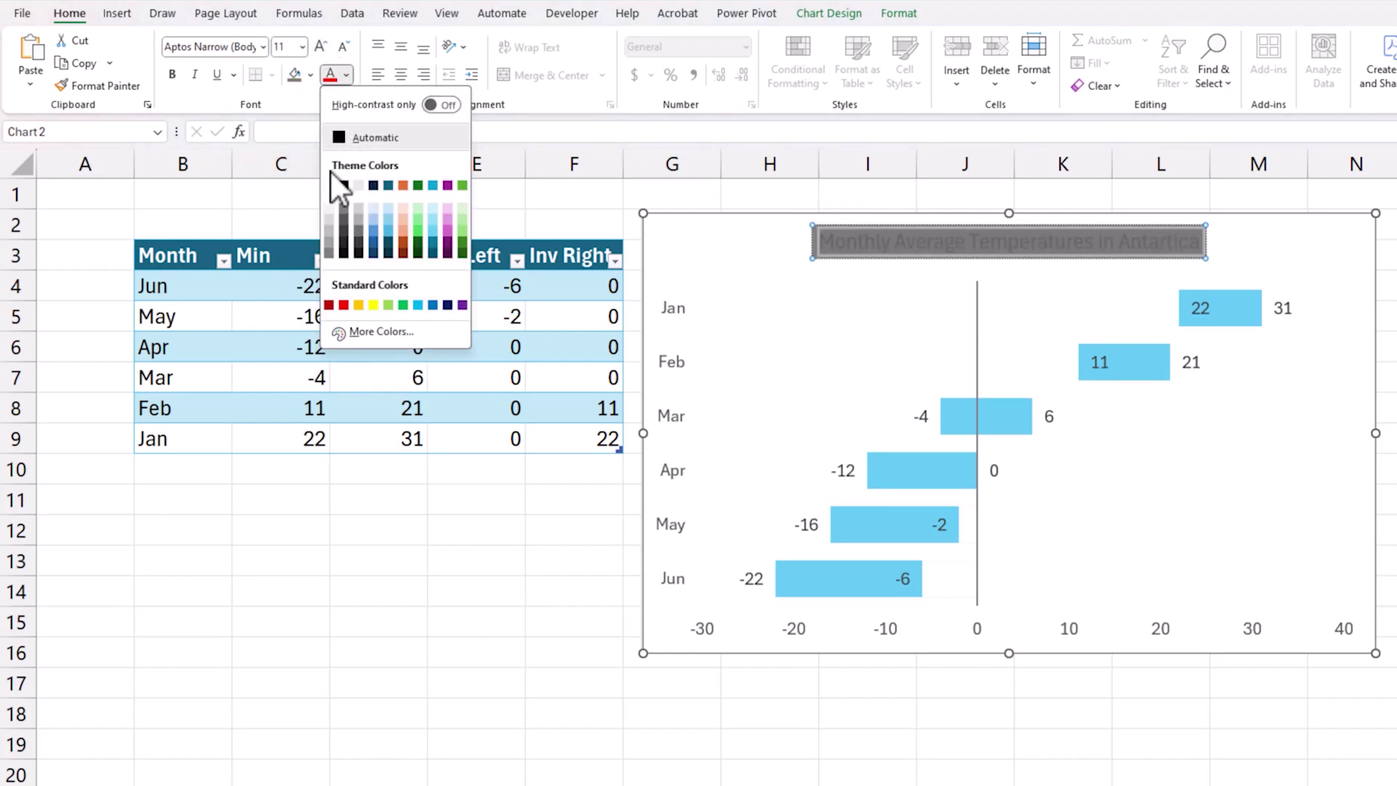
click(333, 186)
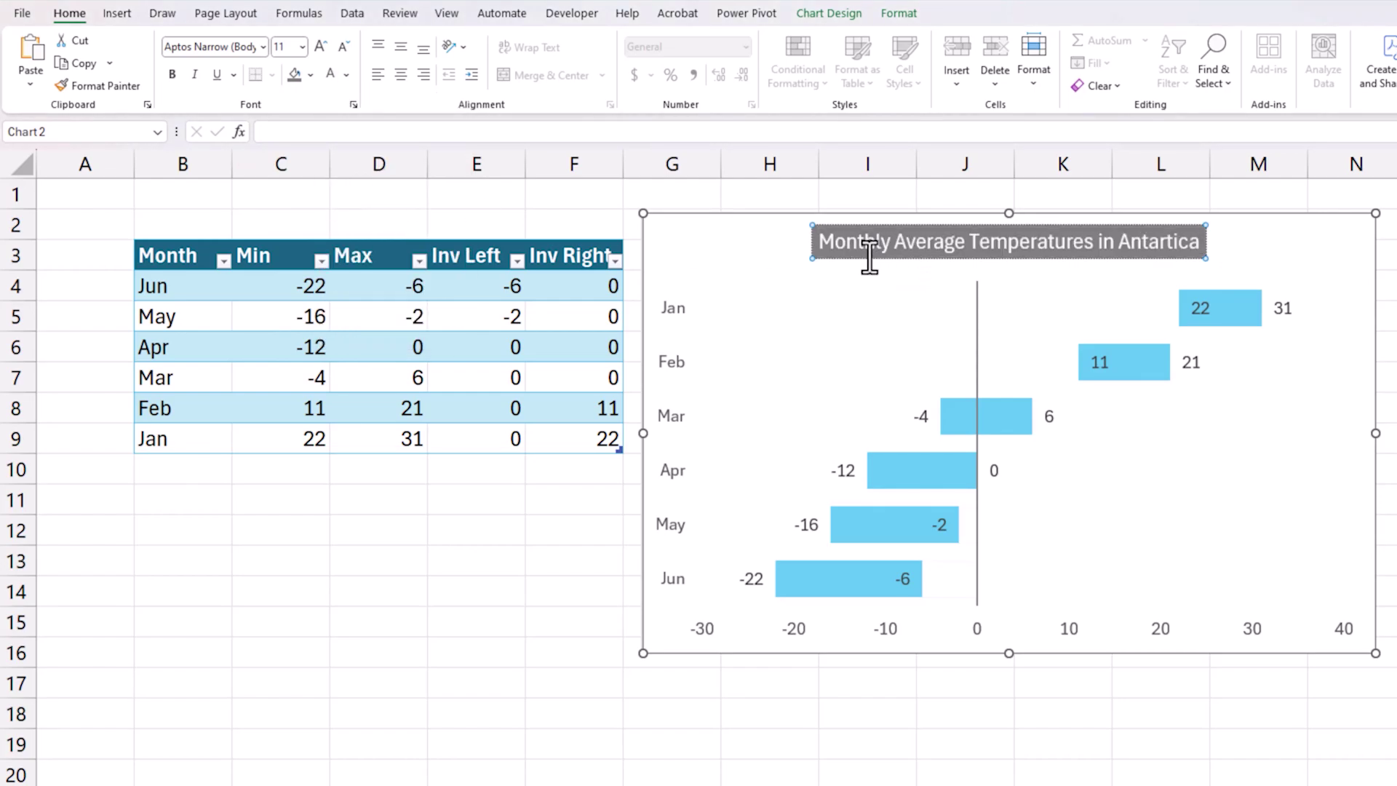
drag(861, 262, 692, 259)
Give the chart area a solid 1 pt border with rounded corners.
double_click(1049, 240)
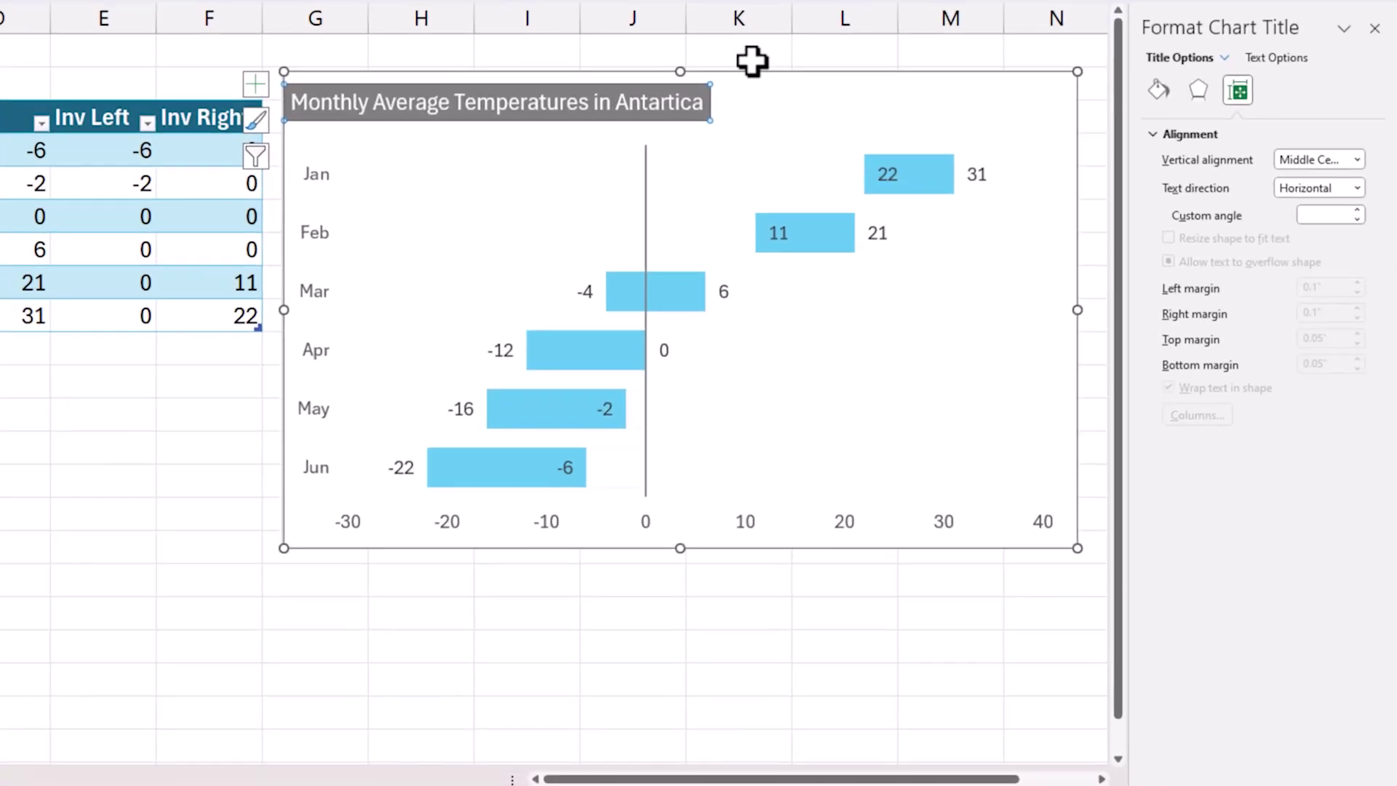
click(1076, 204)
click(1170, 260)
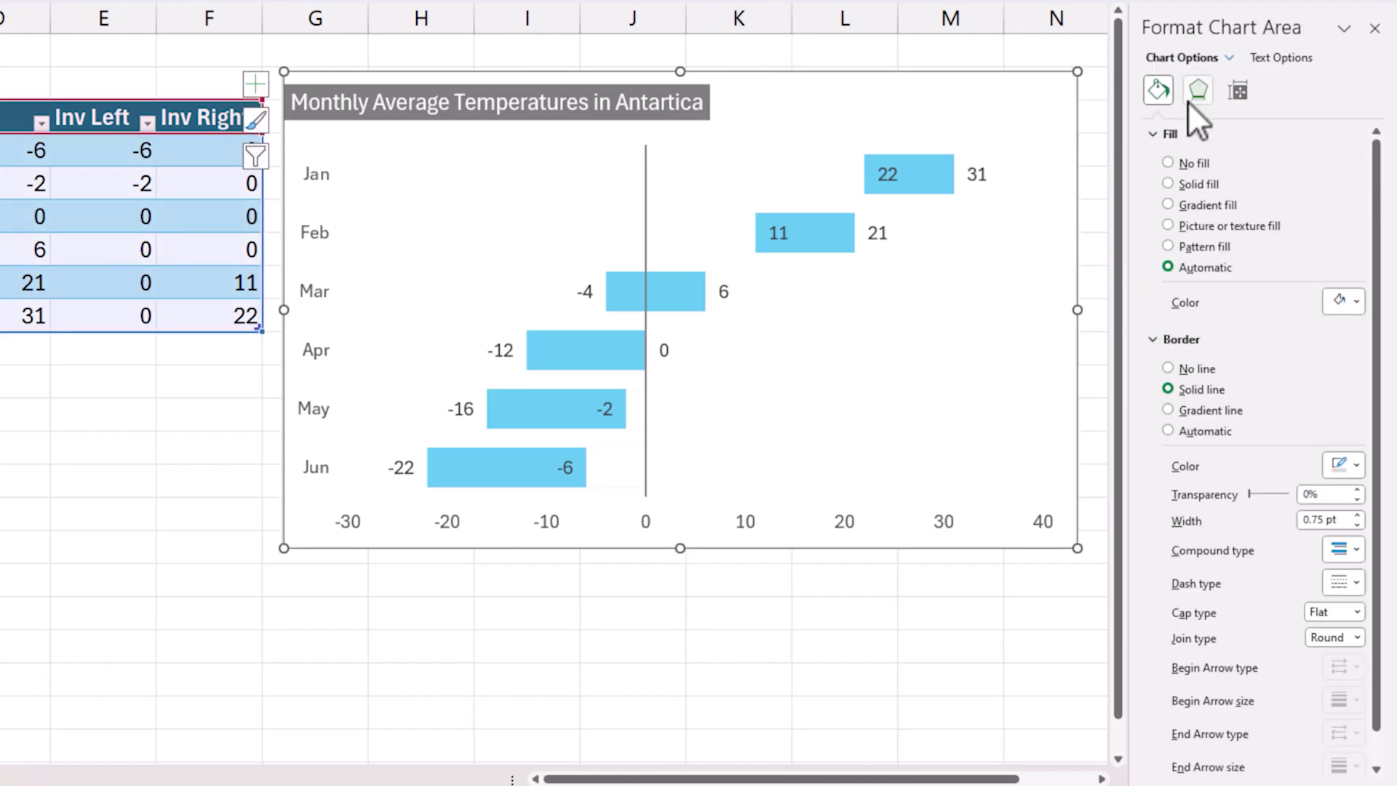
click(1215, 388)
click(1358, 514)
scroll(1266, 523, down, 1)
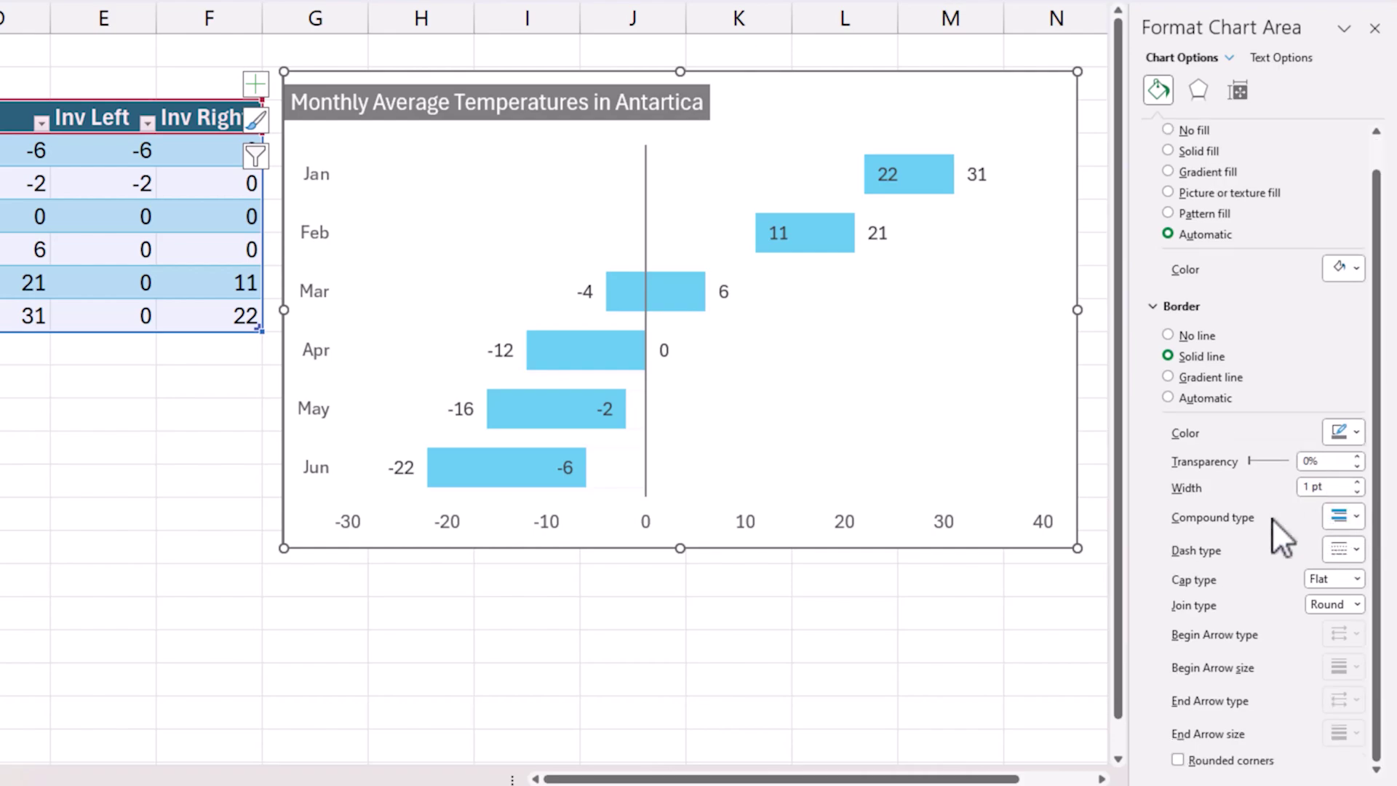
click(1246, 760)
click(773, 652)
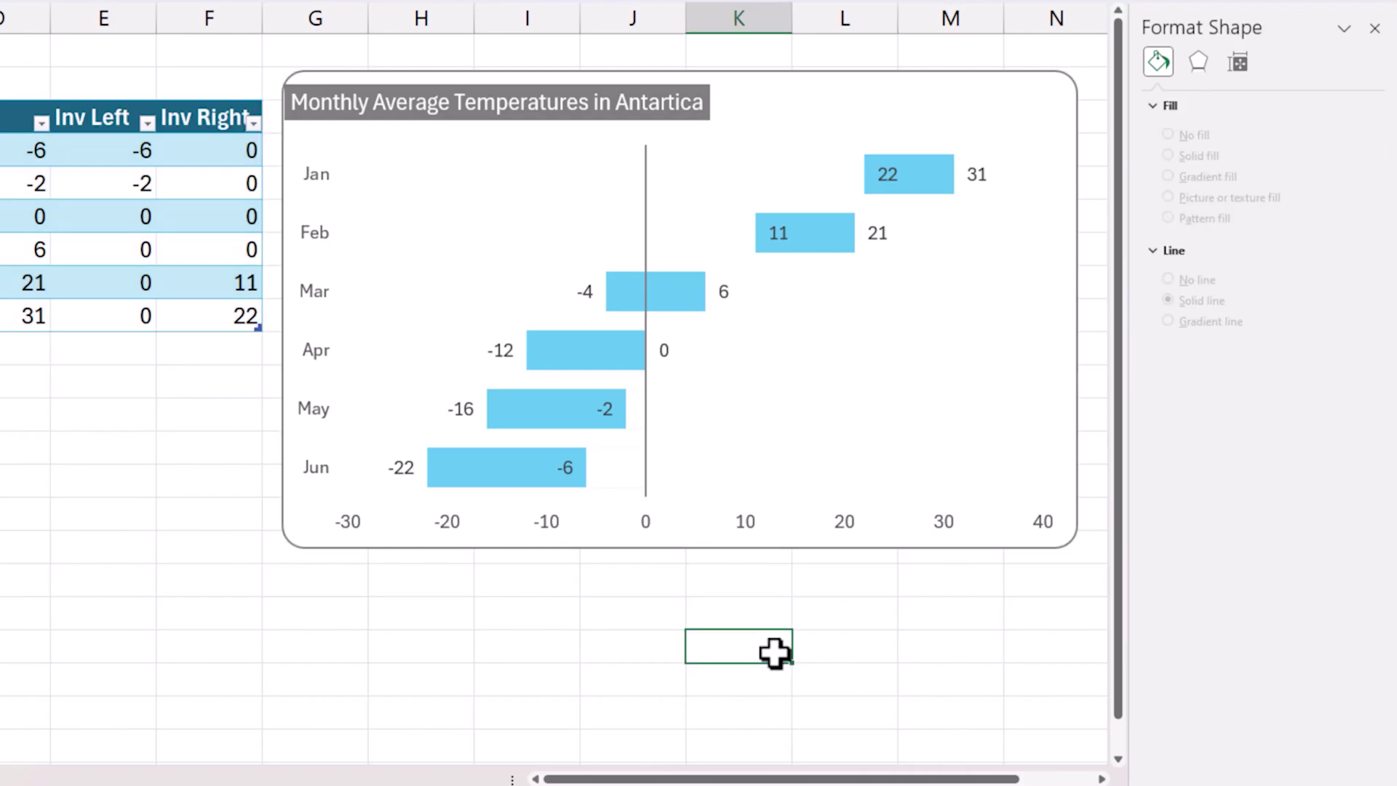
click(1375, 29)
click(1074, 297)
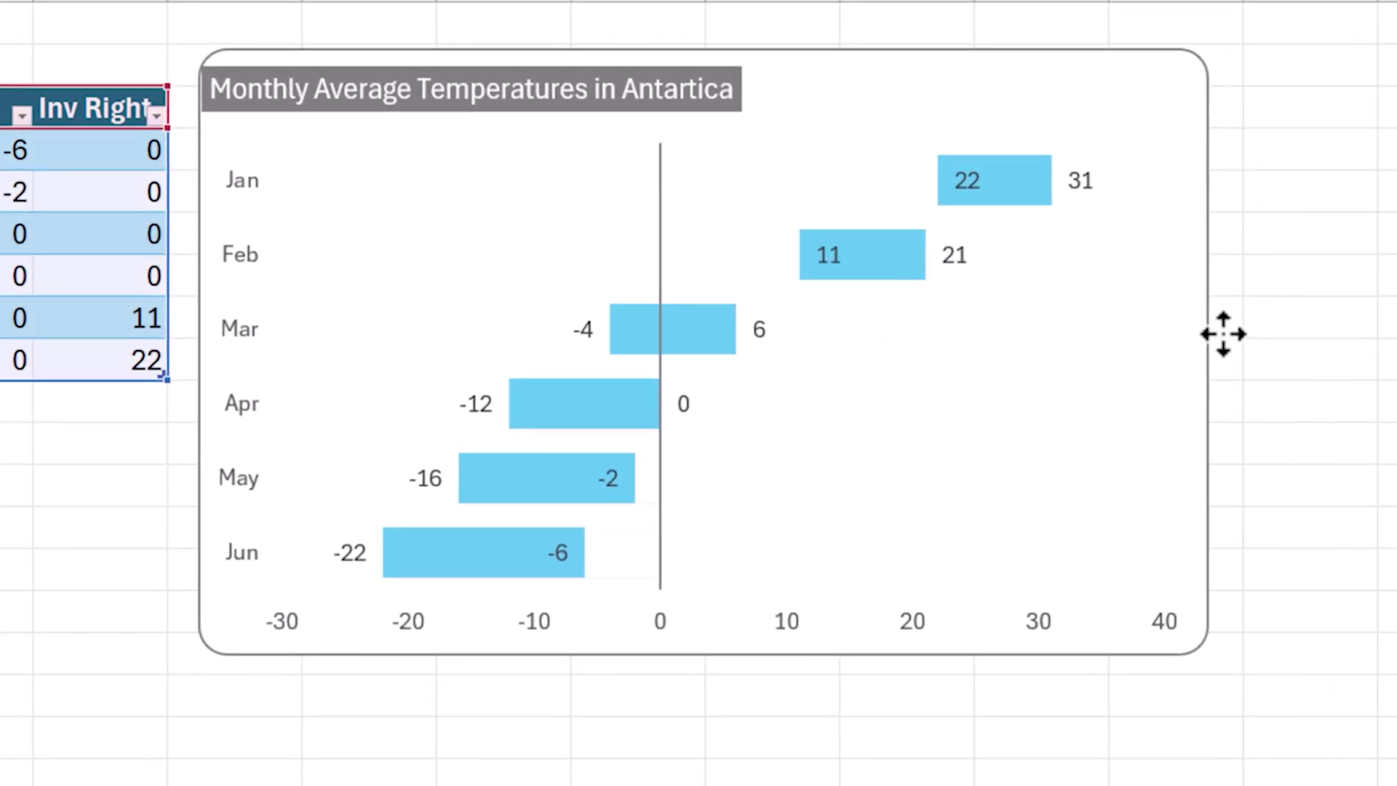